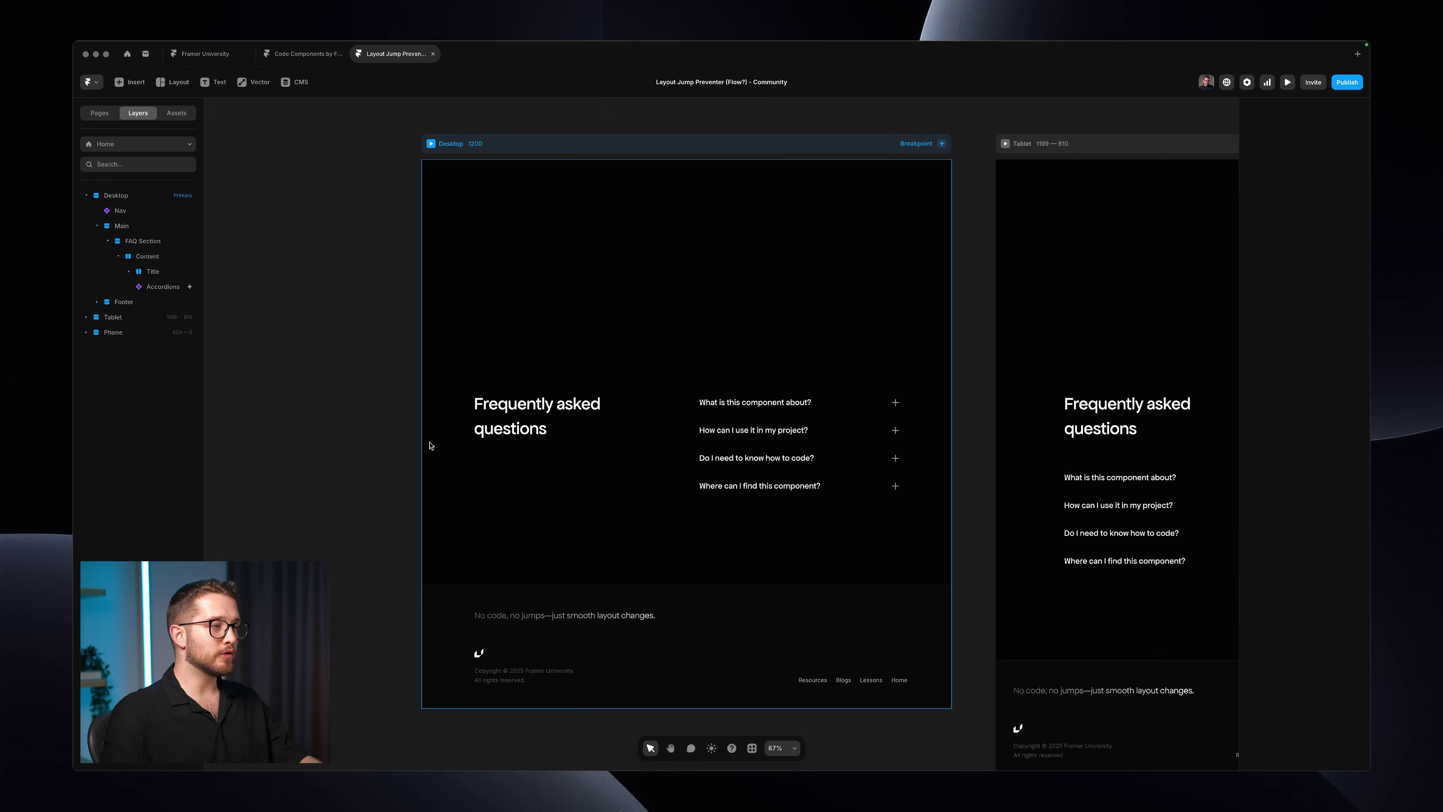
- Hide the editor UI and toggle the first FAQ answer to watch the footer jump
{"action": "key", "text": "super+backslash"}
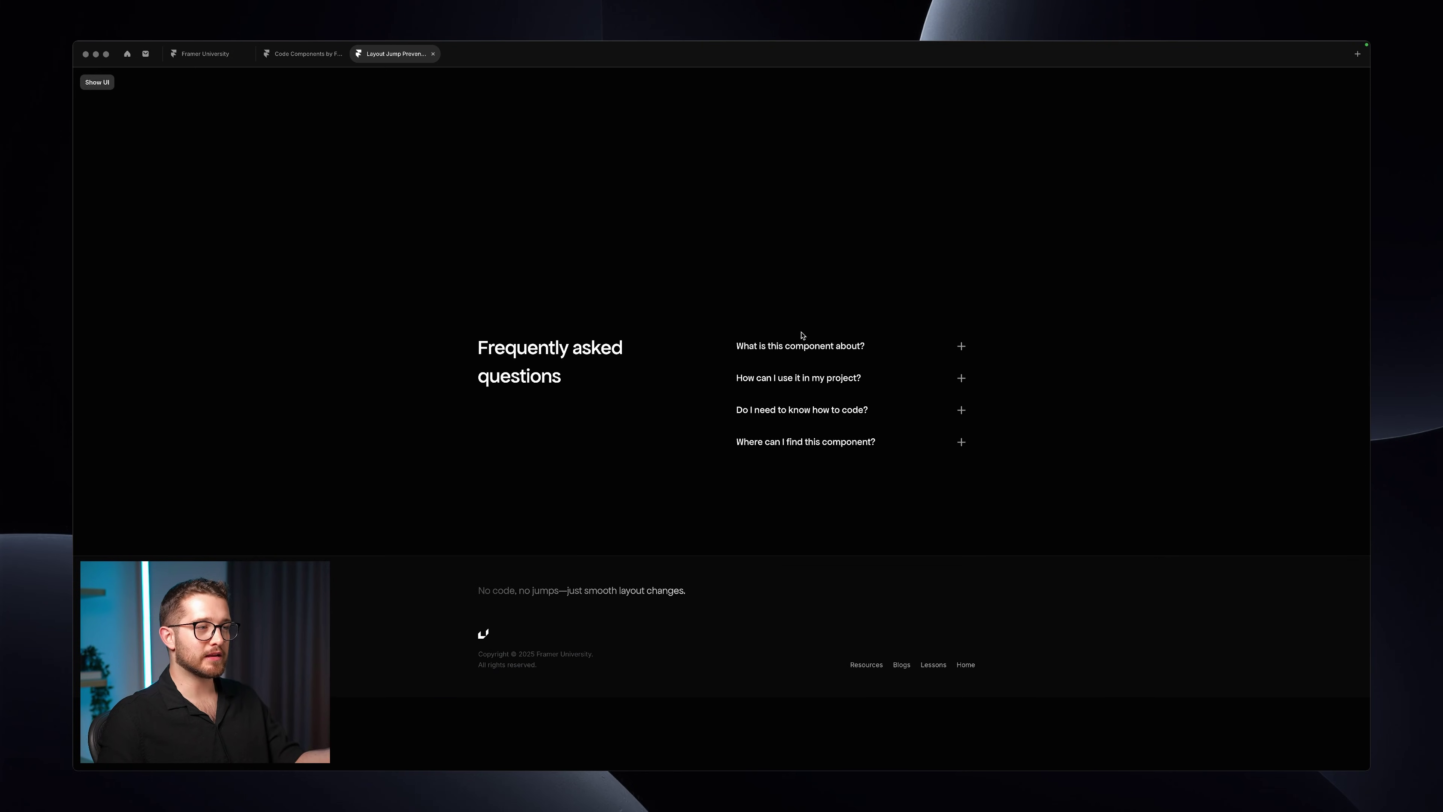
{"action": "left_click_drag", "start_coordinate": [717, 320], "coordinate": [1008, 461]}
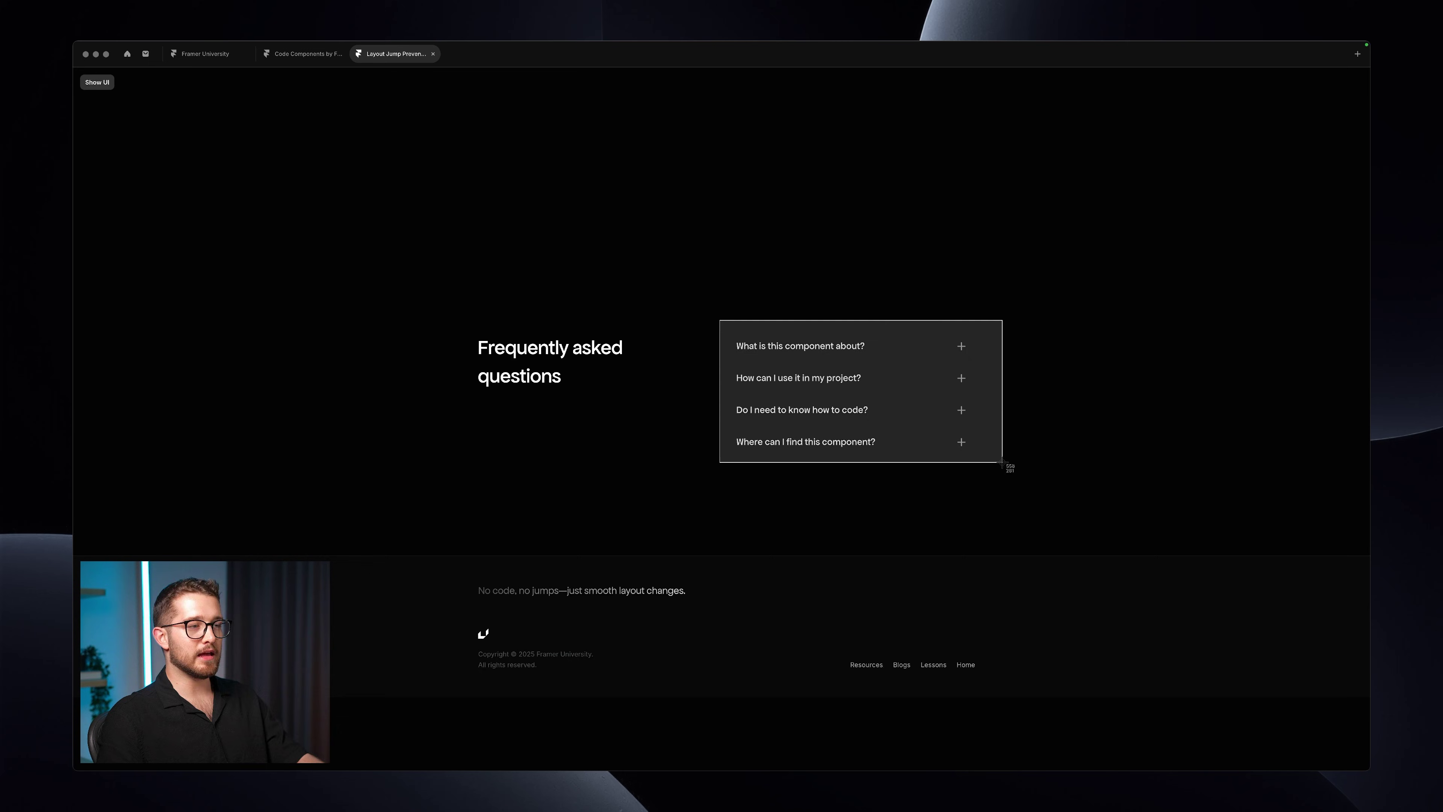
{"action": "left_click", "coordinate": [802, 354]}
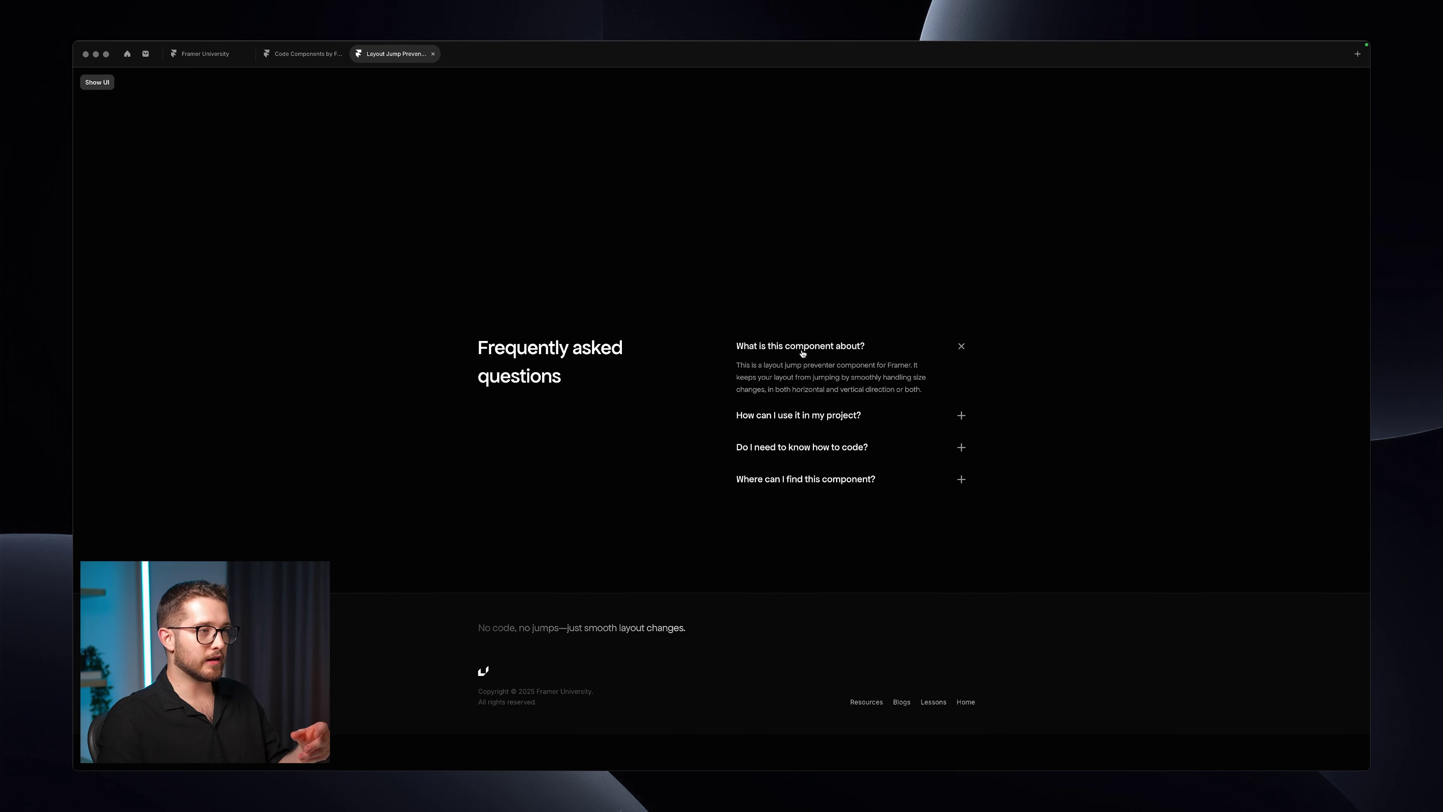
{"action": "left_click", "coordinate": [802, 351]}
{"action": "left_click", "coordinate": [802, 351]}
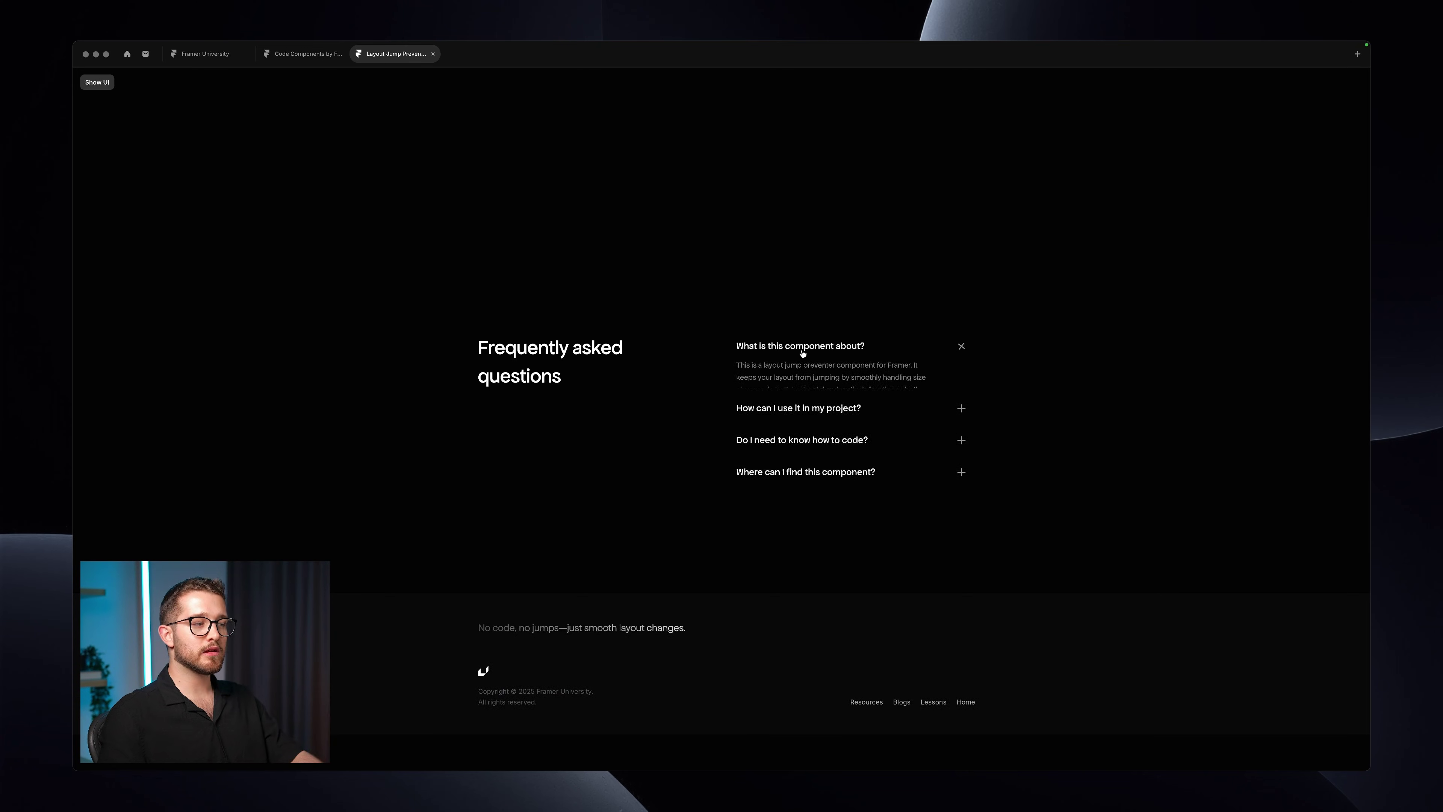
{"action": "left_click_drag", "start_coordinate": [438, 587], "coordinate": [1031, 702]}
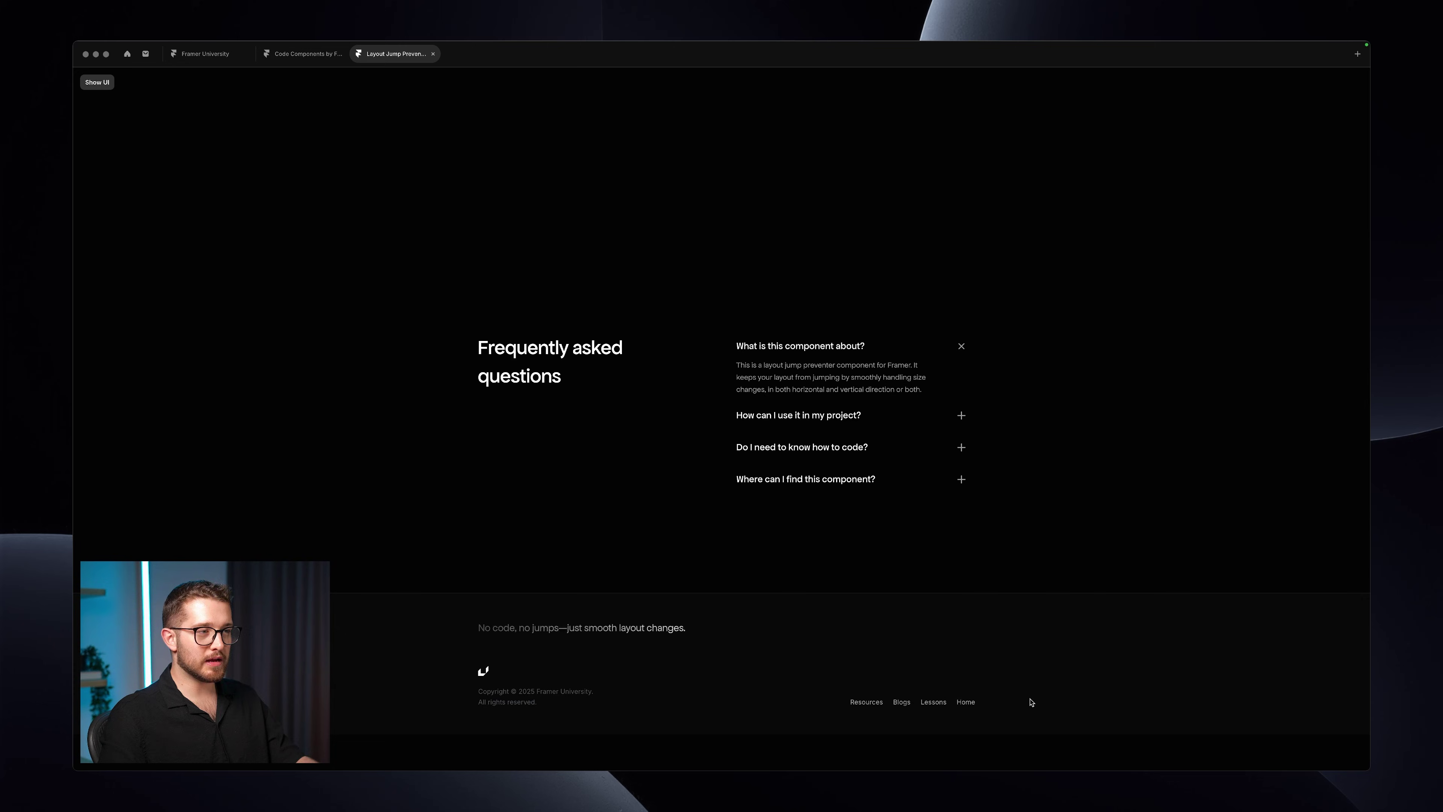
{"action": "left_click", "coordinate": [820, 367]}
{"action": "left_click", "coordinate": [819, 347]}
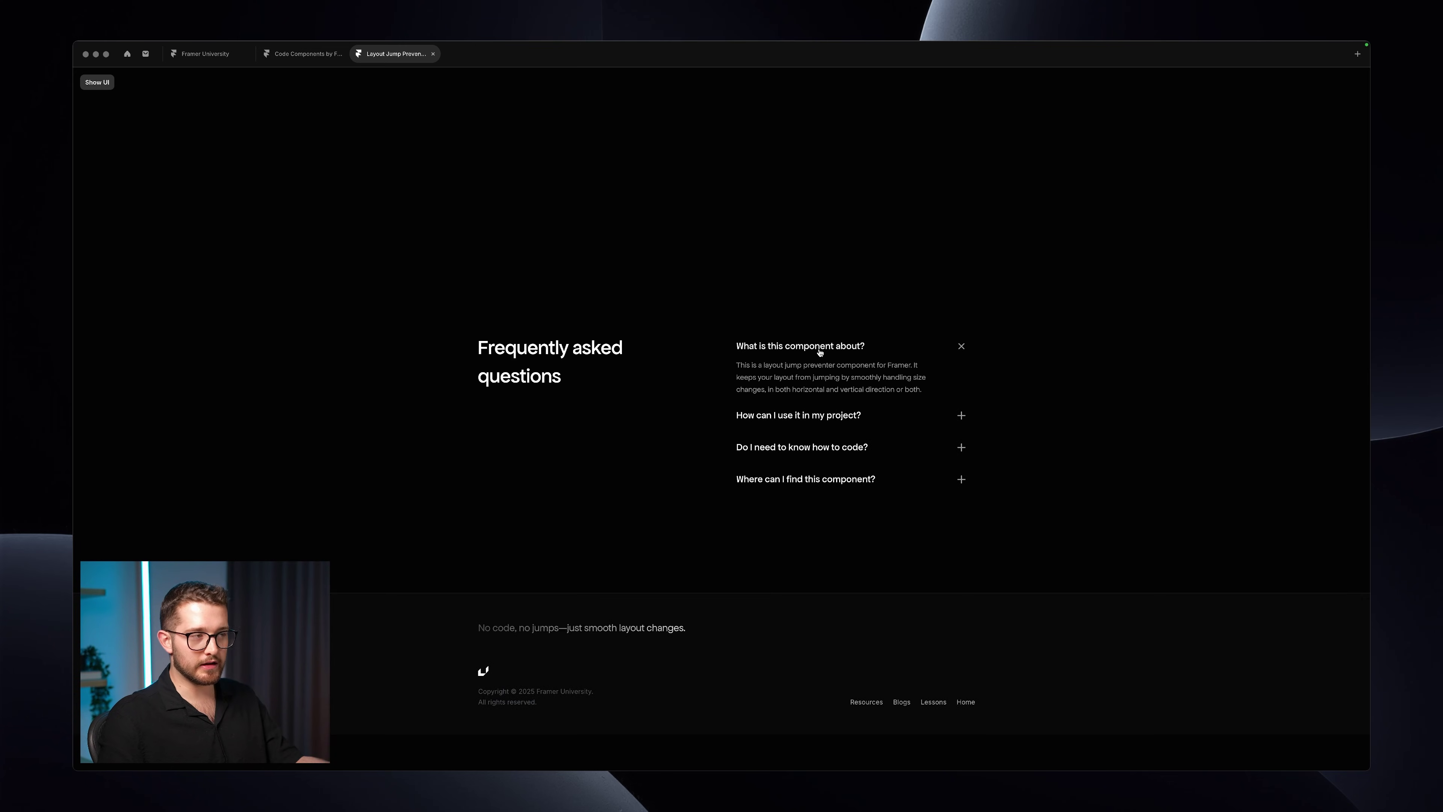
{"action": "left_click", "coordinate": [820, 352]}
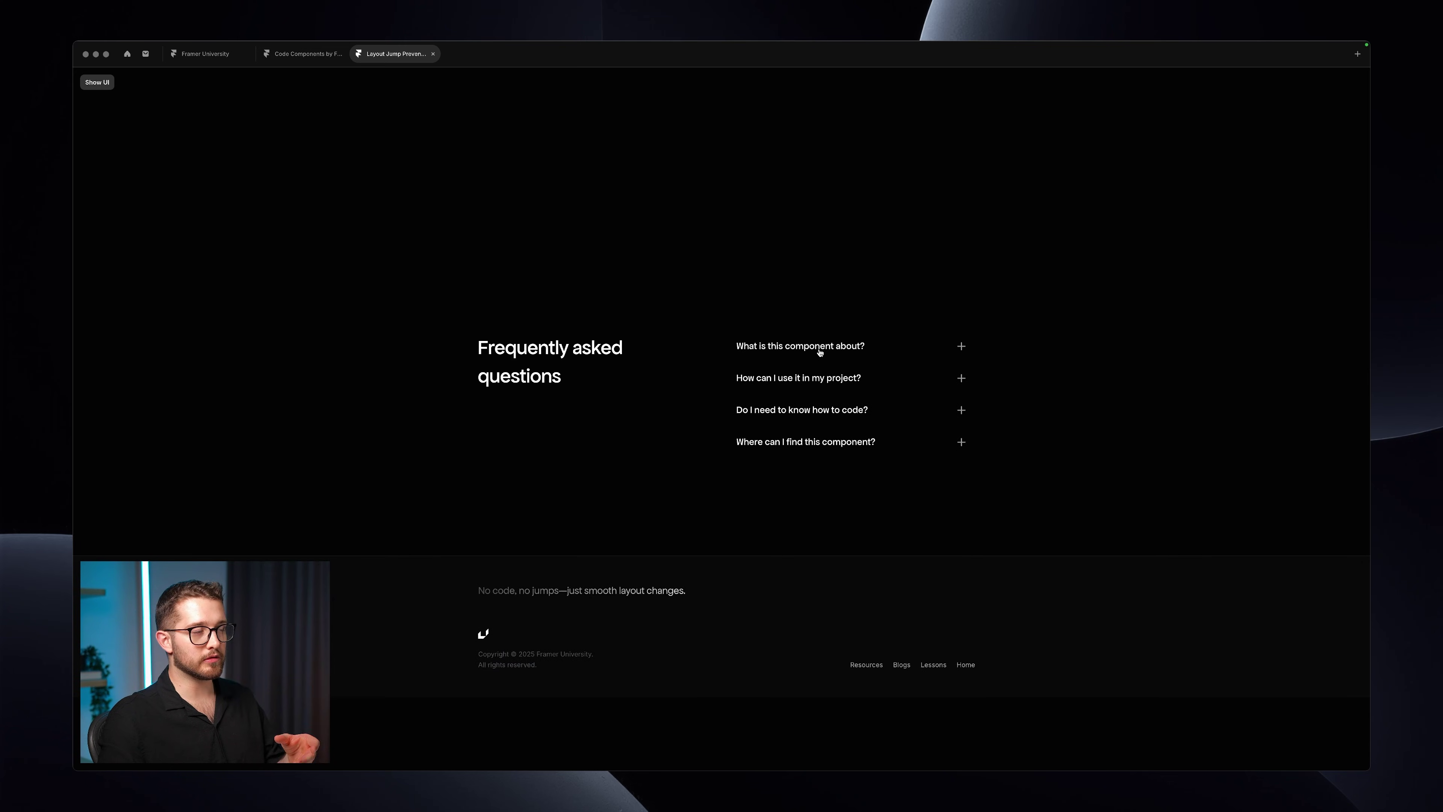
- Keep toggling the first answer, then open, close and reopen 'How can I use it in my project?'
{"action": "left_click", "coordinate": [820, 352]}
{"action": "left_click", "coordinate": [820, 349]}
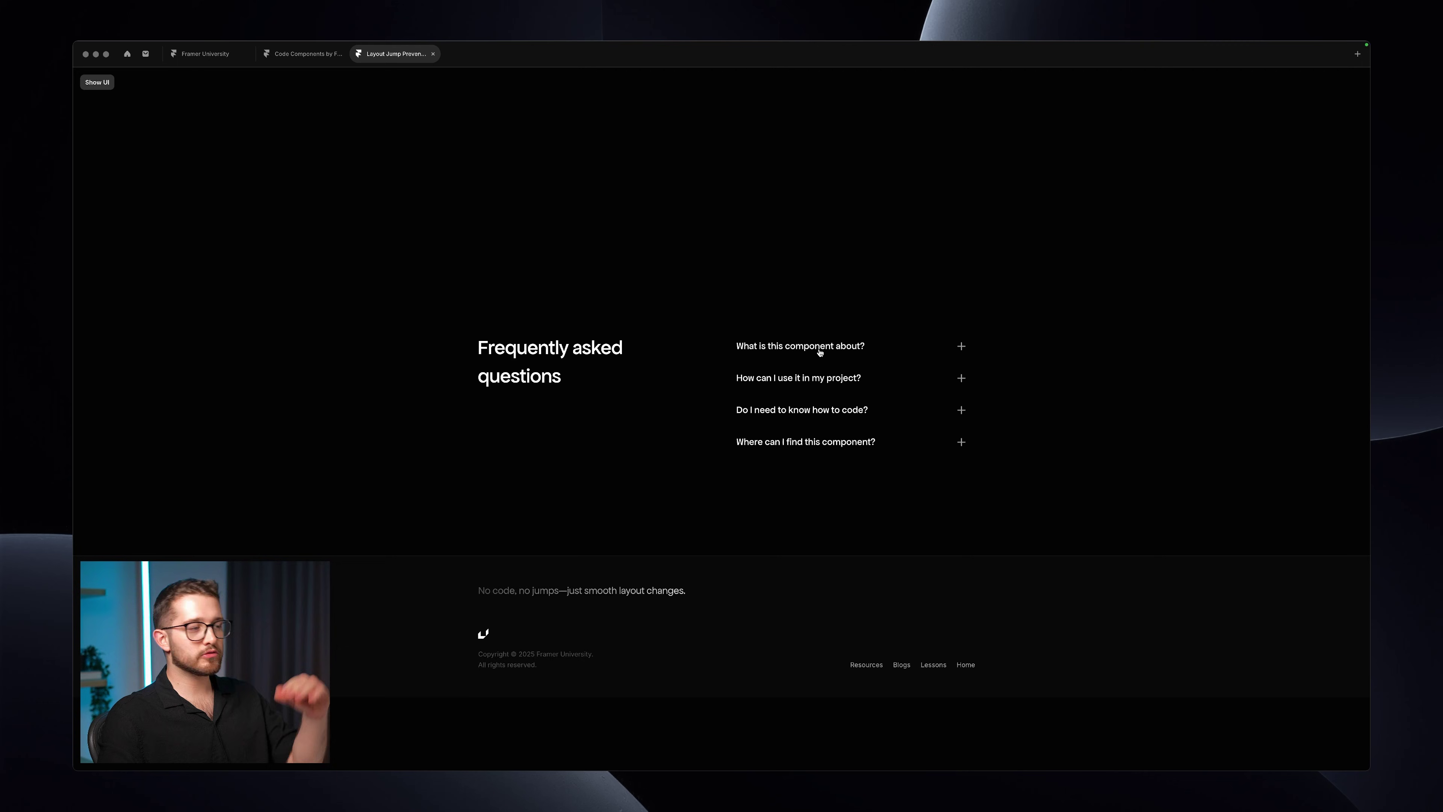
{"action": "left_click", "coordinate": [819, 343]}
{"action": "left_click", "coordinate": [821, 410]}
{"action": "left_click", "coordinate": [821, 377]}
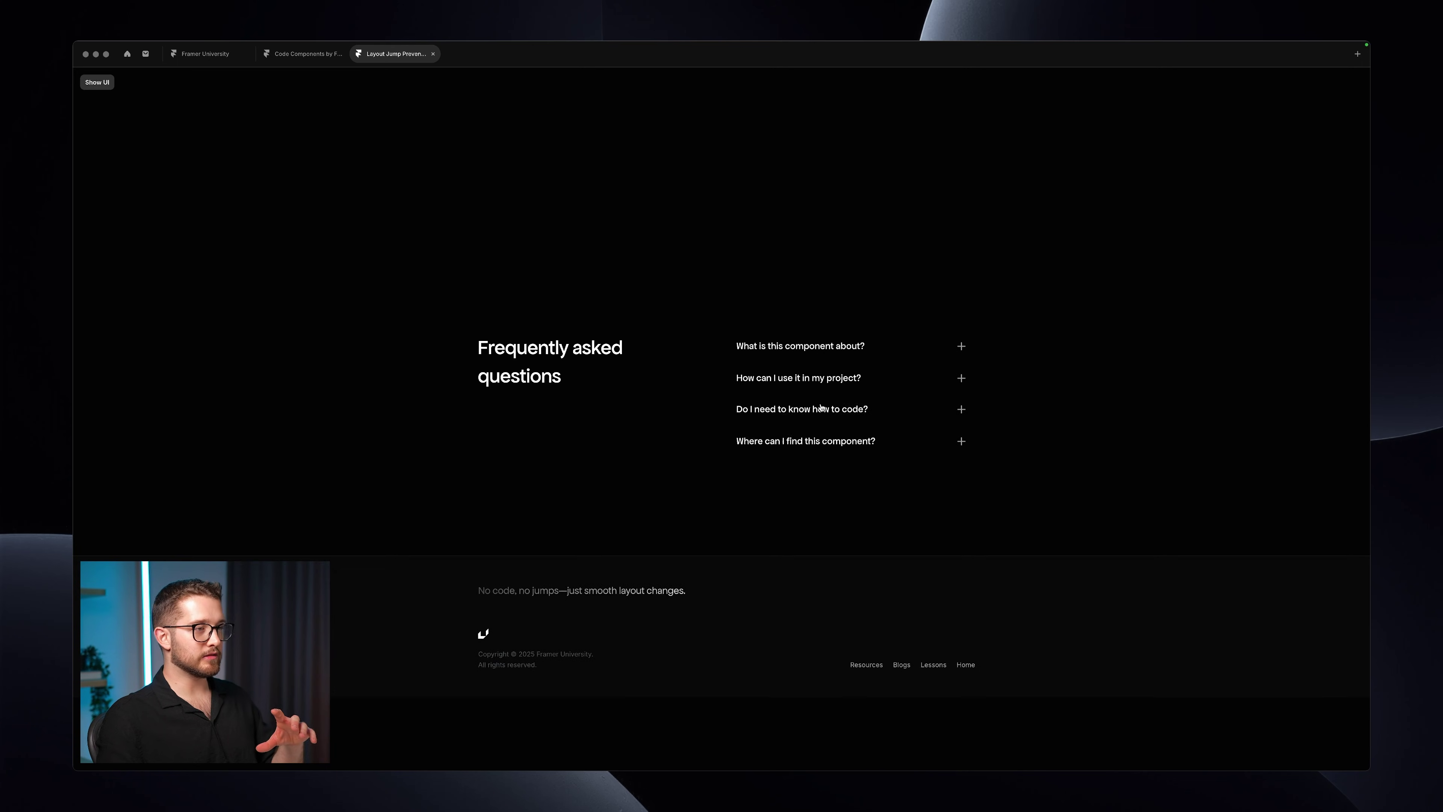
{"action": "left_click", "coordinate": [821, 377]}
- Toggle the 'How can I use it in my project?' answer so all four questions end collapsed
{"action": "left_click", "coordinate": [821, 377]}
{"action": "left_click", "coordinate": [821, 377]}
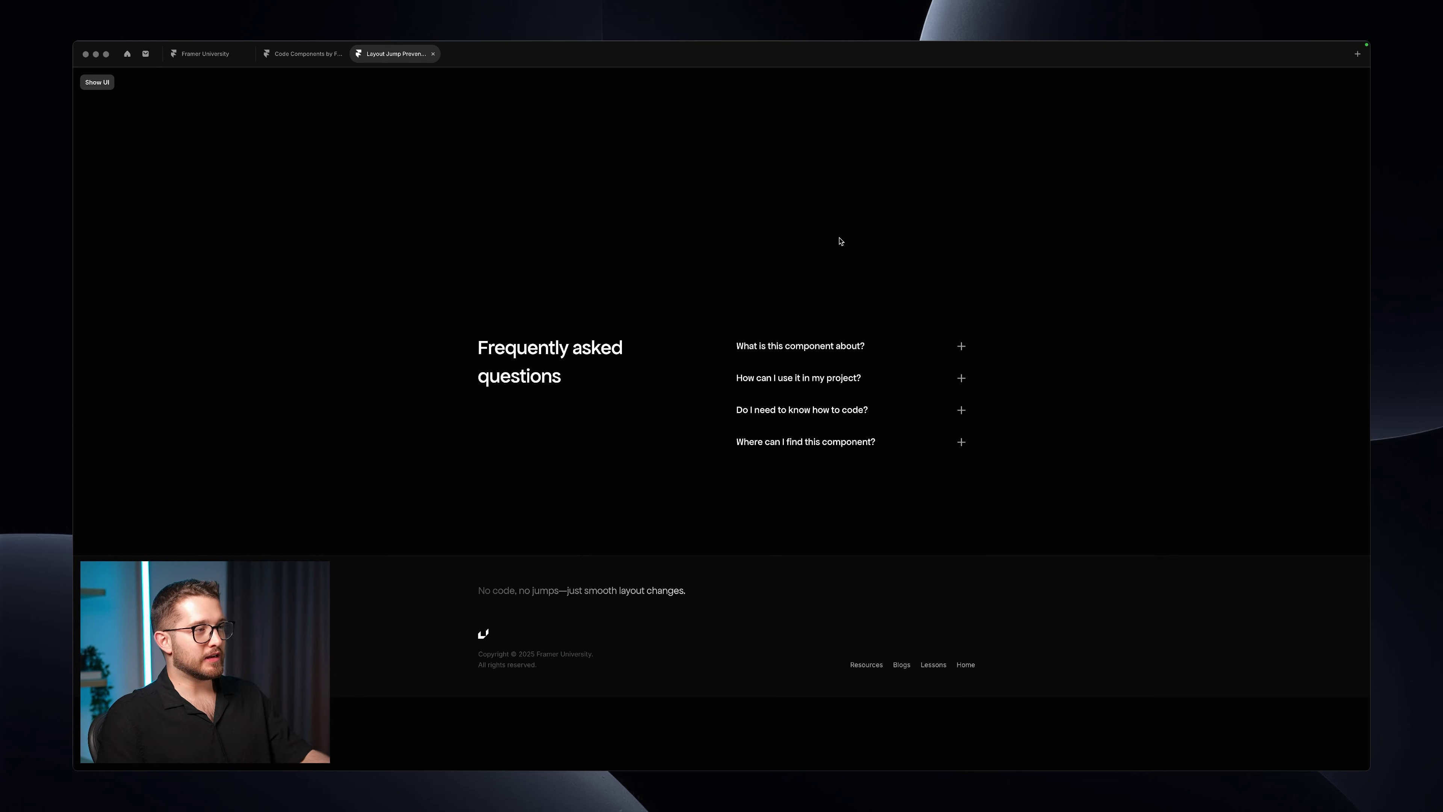
{"action": "key", "text": "super+backslash"}
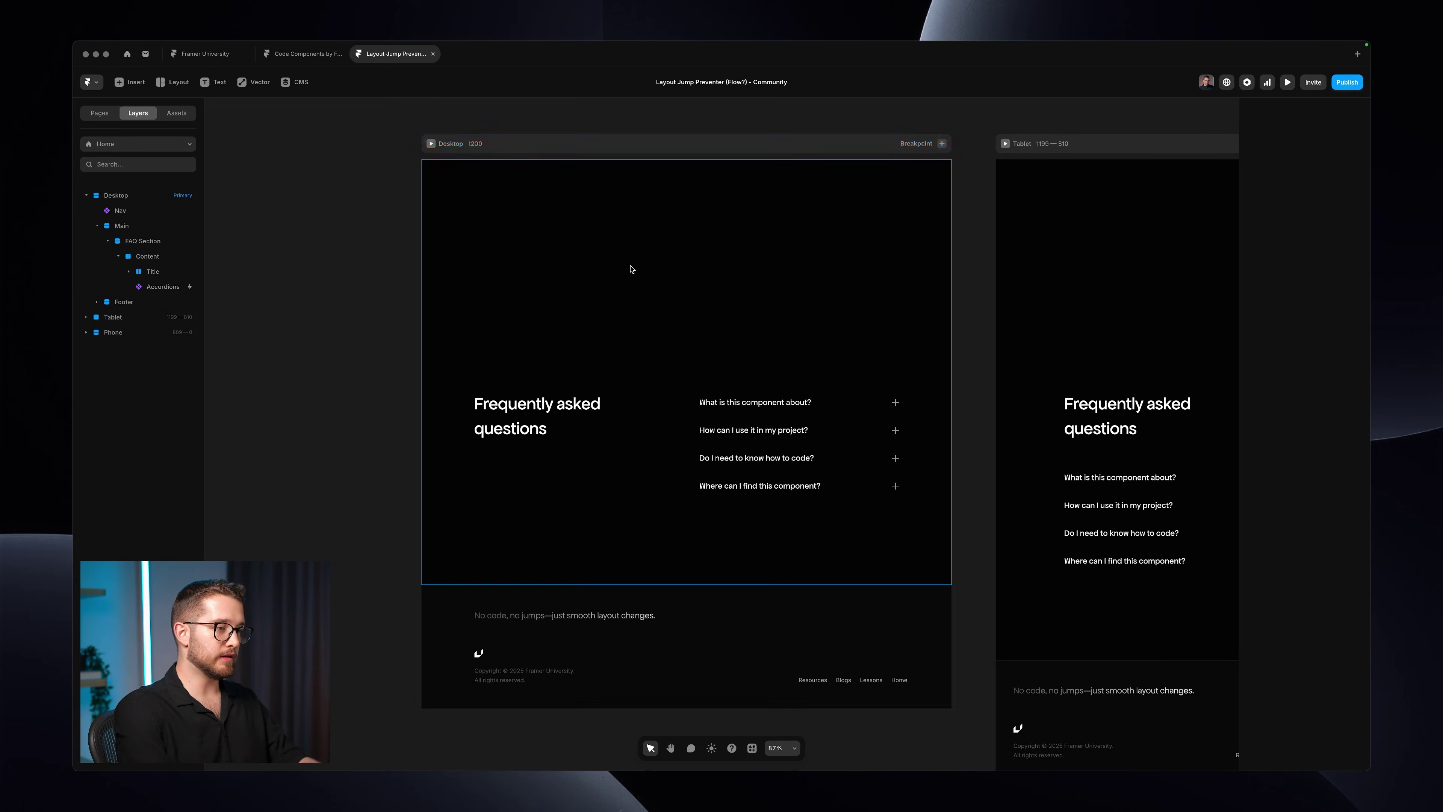
{"action": "key", "text": "super+backslash"}
{"action": "left_click", "coordinate": [796, 348]}
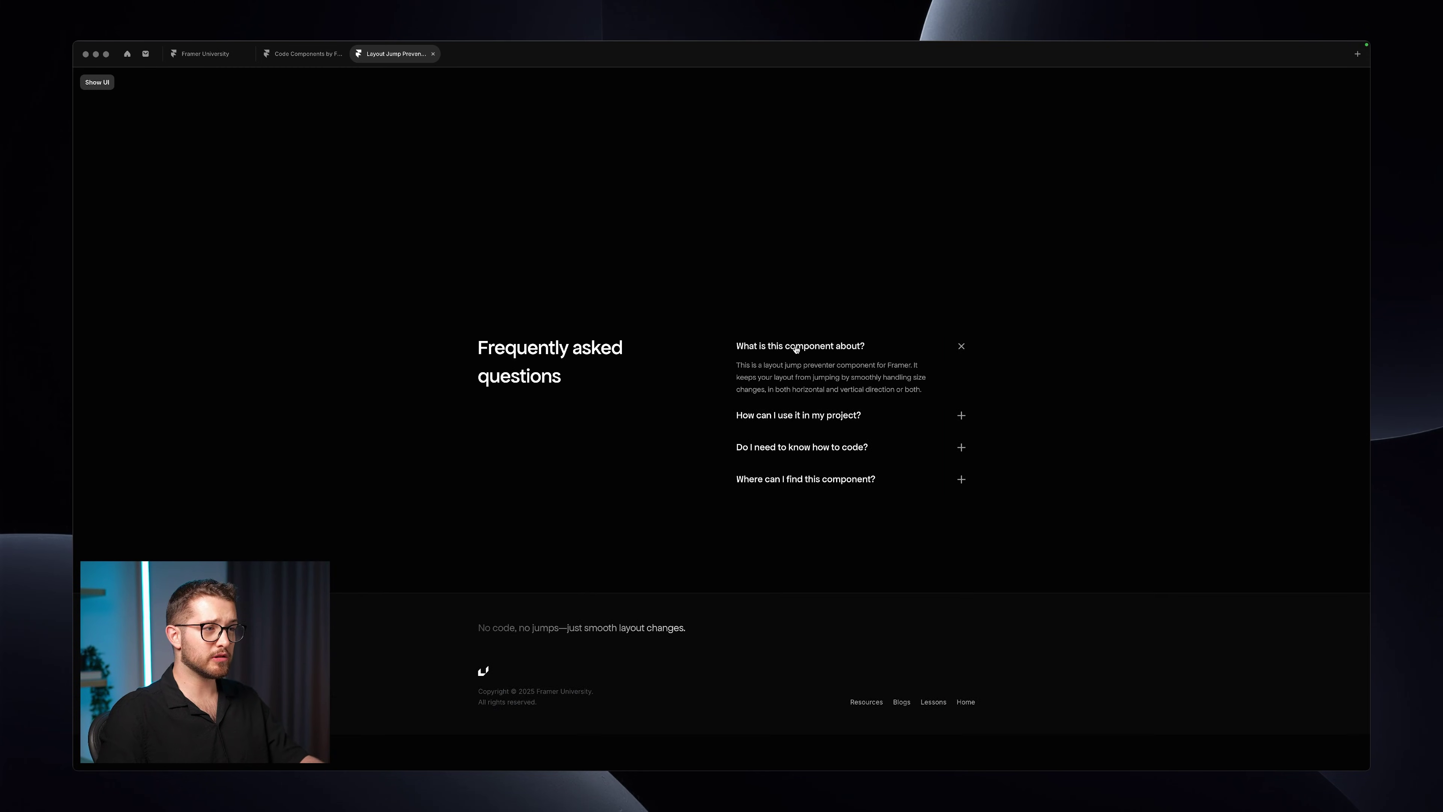
{"action": "left_click", "coordinate": [796, 349]}
{"action": "left_click", "coordinate": [795, 348]}
{"action": "left_click", "coordinate": [796, 351]}
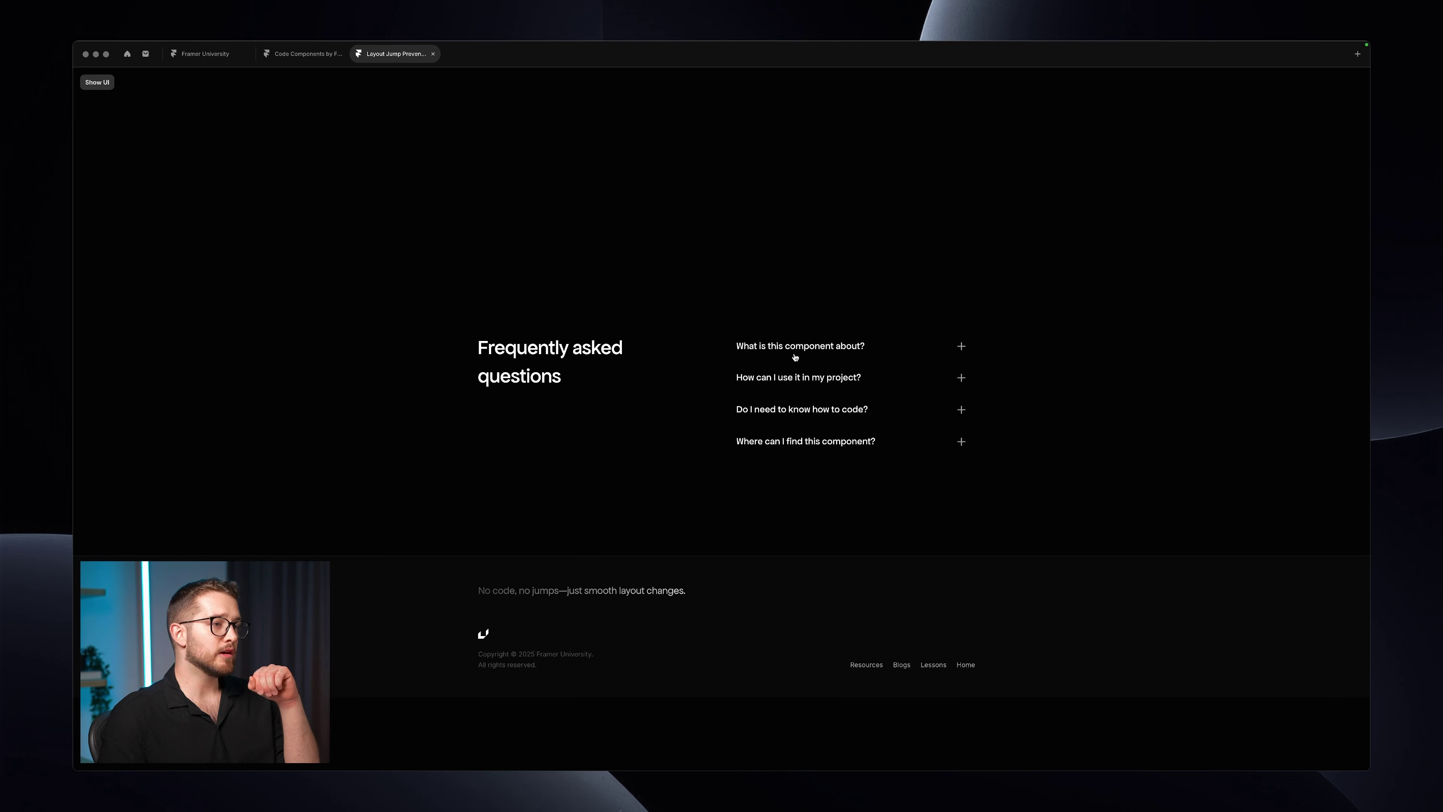
{"action": "left_click", "coordinate": [791, 378]}
{"action": "left_click", "coordinate": [792, 384]}
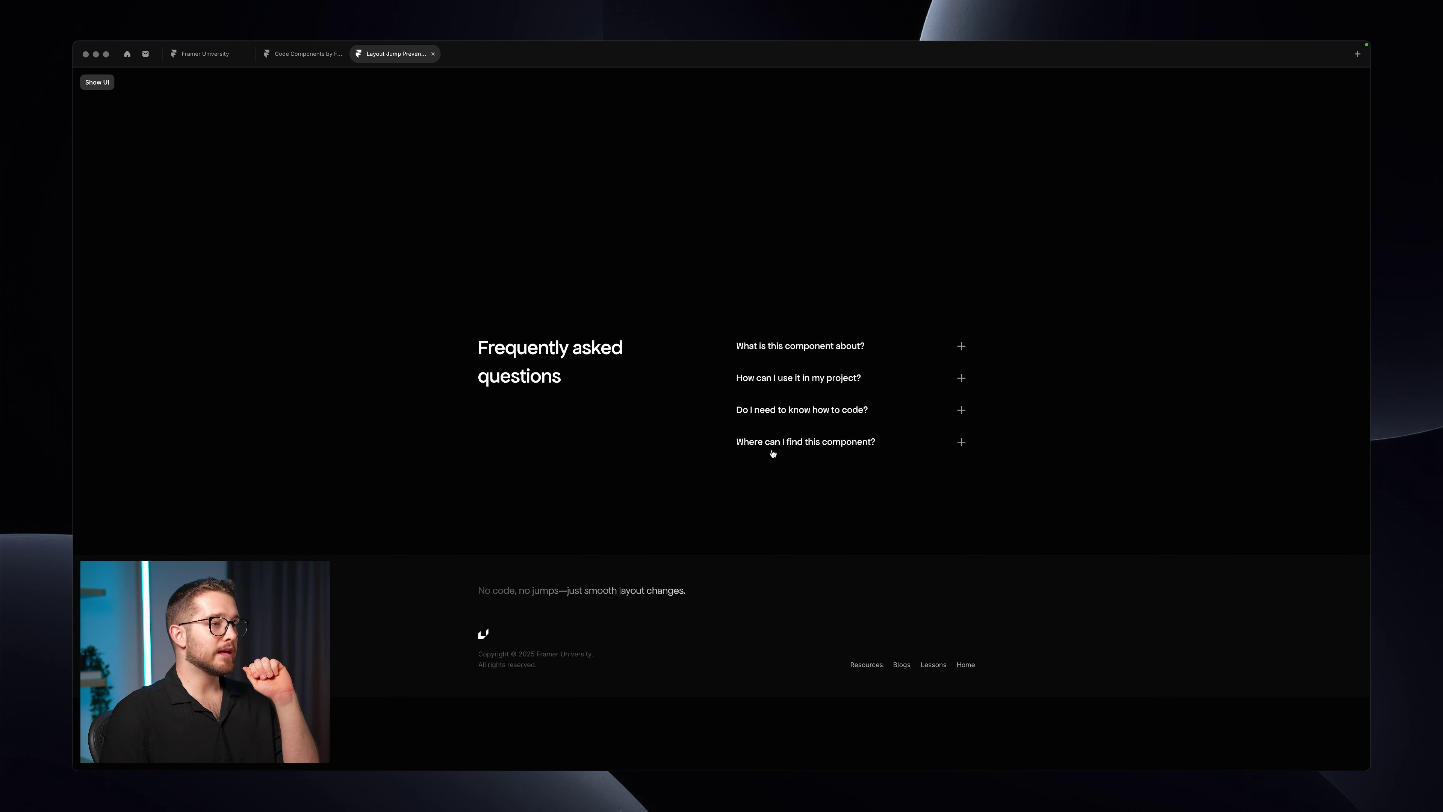
{"action": "left_click", "coordinate": [803, 415]}
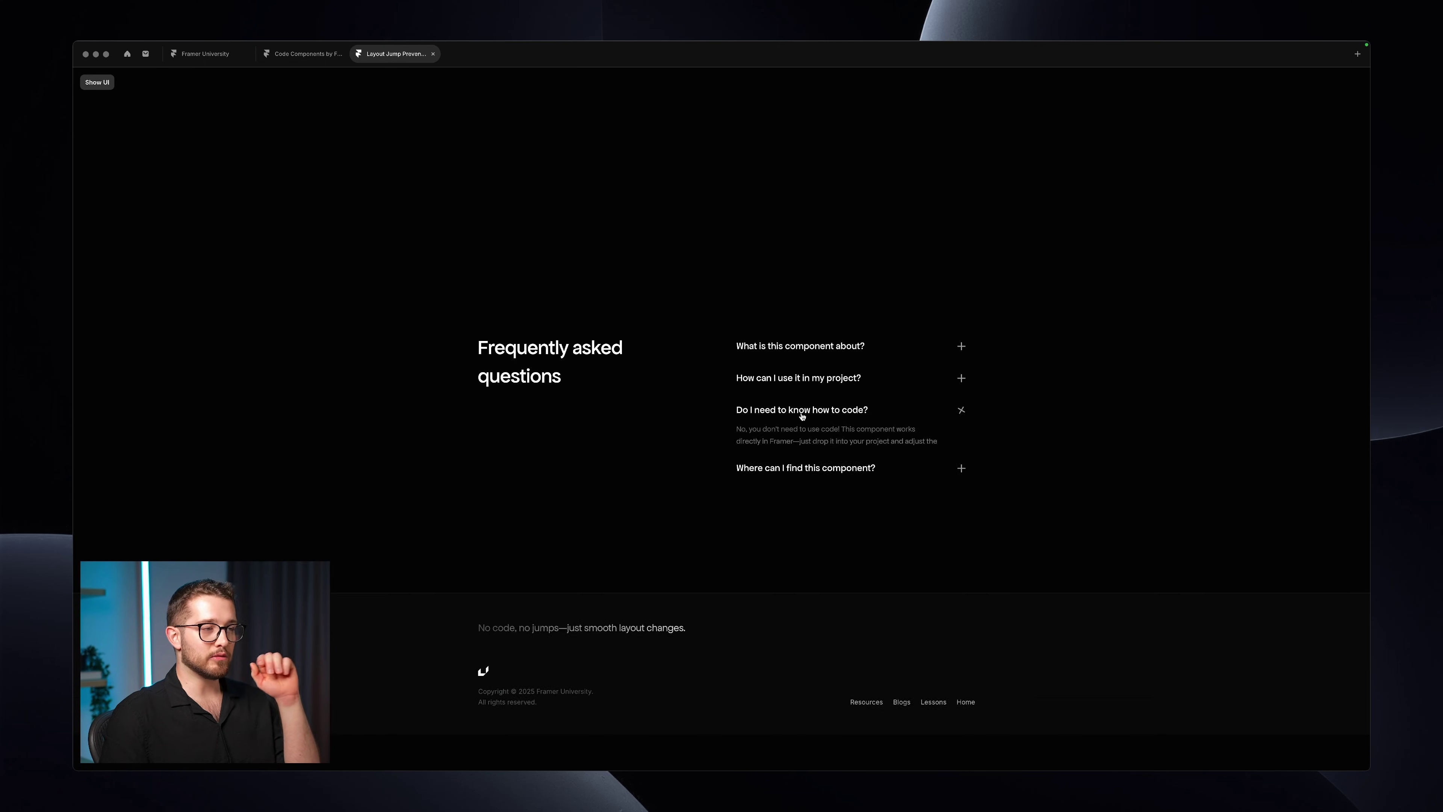
{"action": "left_click", "coordinate": [804, 412]}
{"action": "left_click", "coordinate": [804, 411]}
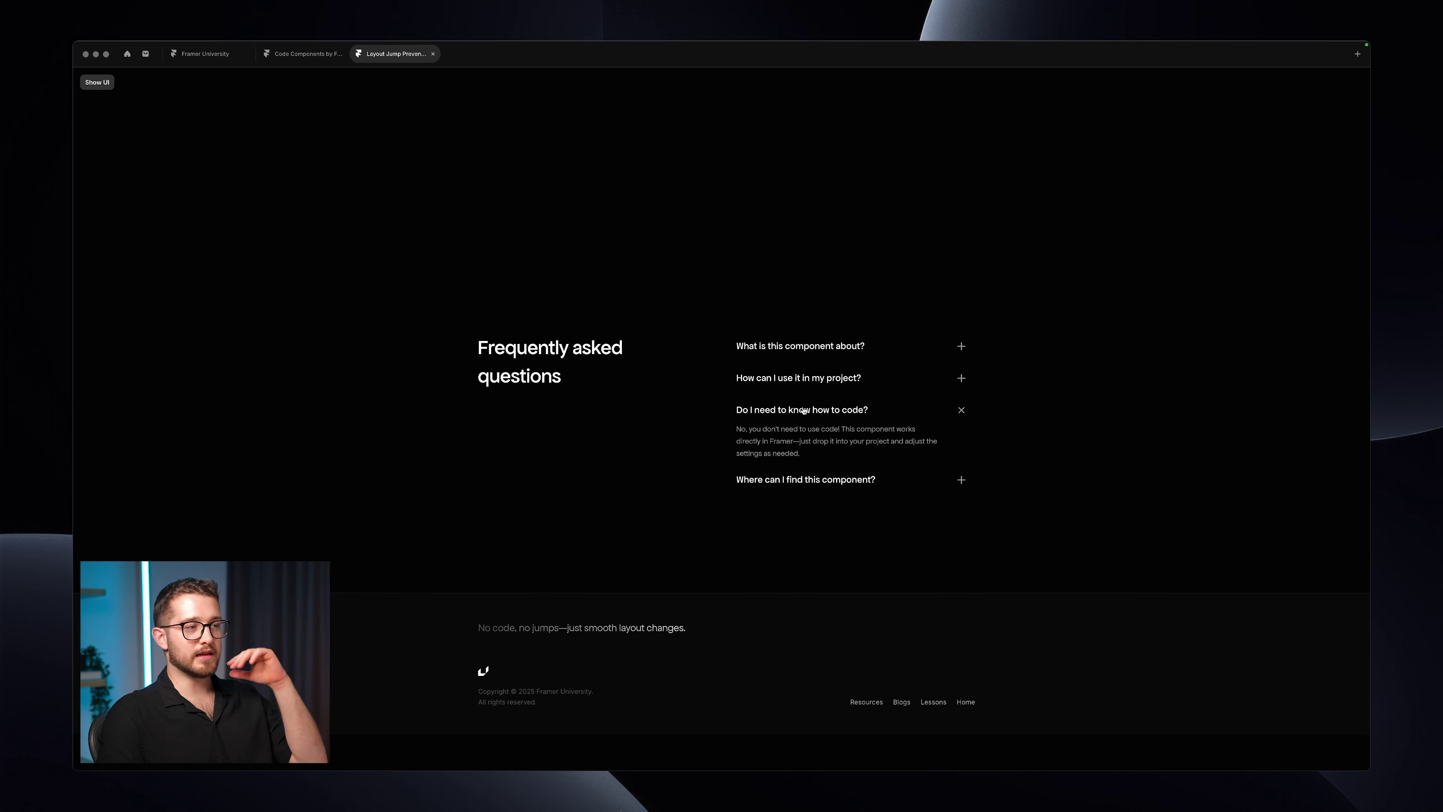
{"action": "left_click", "coordinate": [804, 410]}
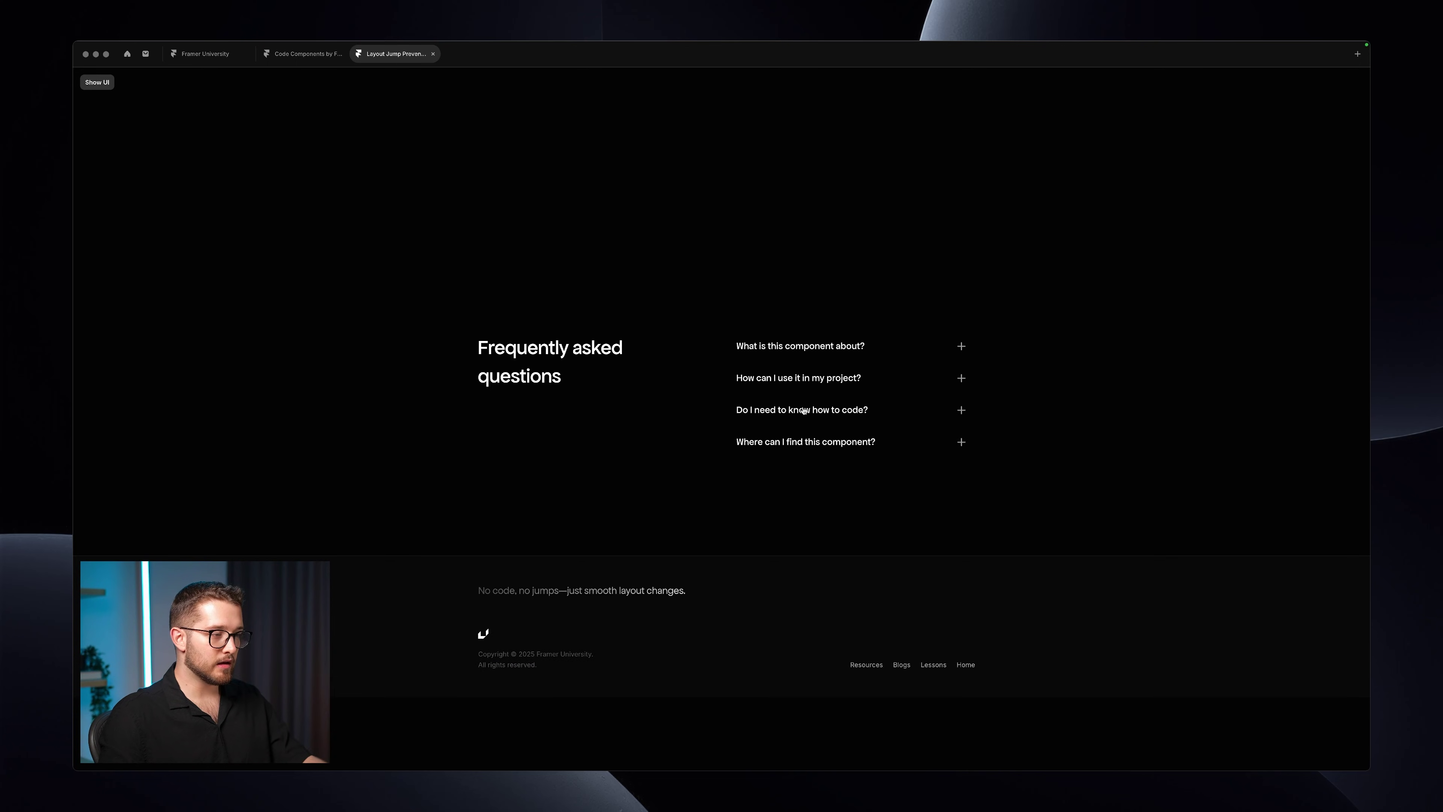
- Restore the editor, select the Desktop frame, and add a Flow effect with Spring transition
{"action": "key", "text": "Escape"}
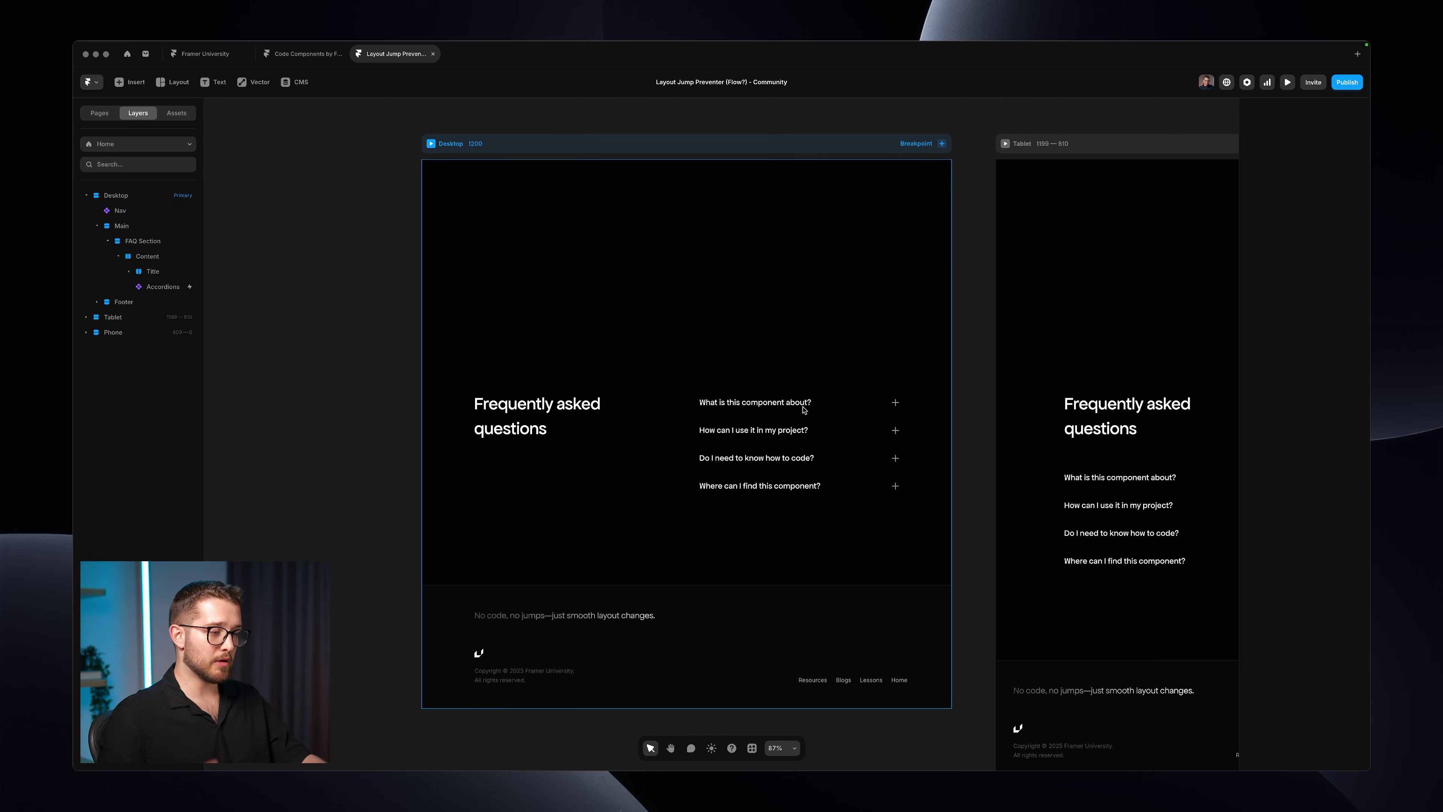
{"action": "left_click", "coordinate": [603, 411]}
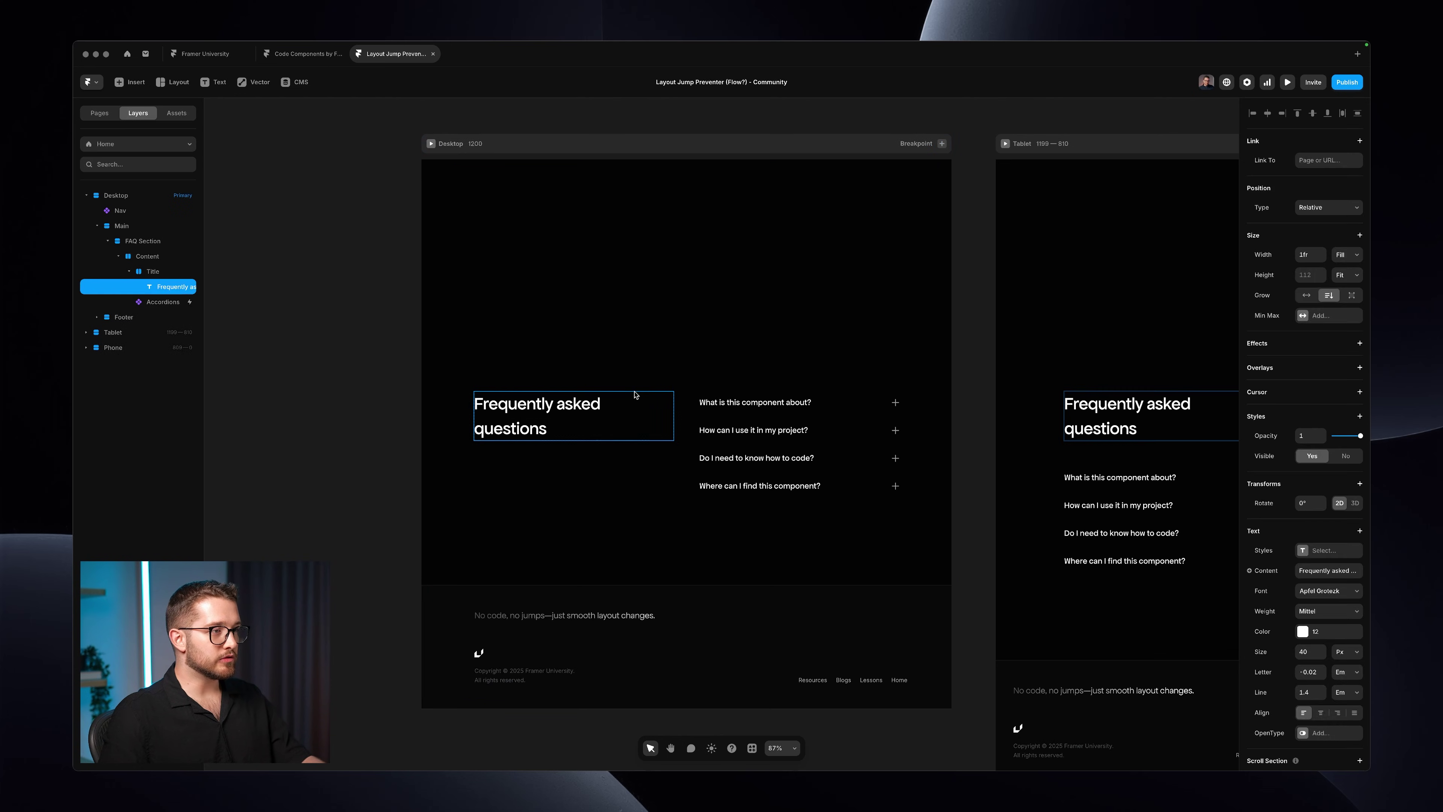
{"action": "left_click", "coordinate": [716, 434]}
{"action": "left_click", "coordinate": [681, 412]}
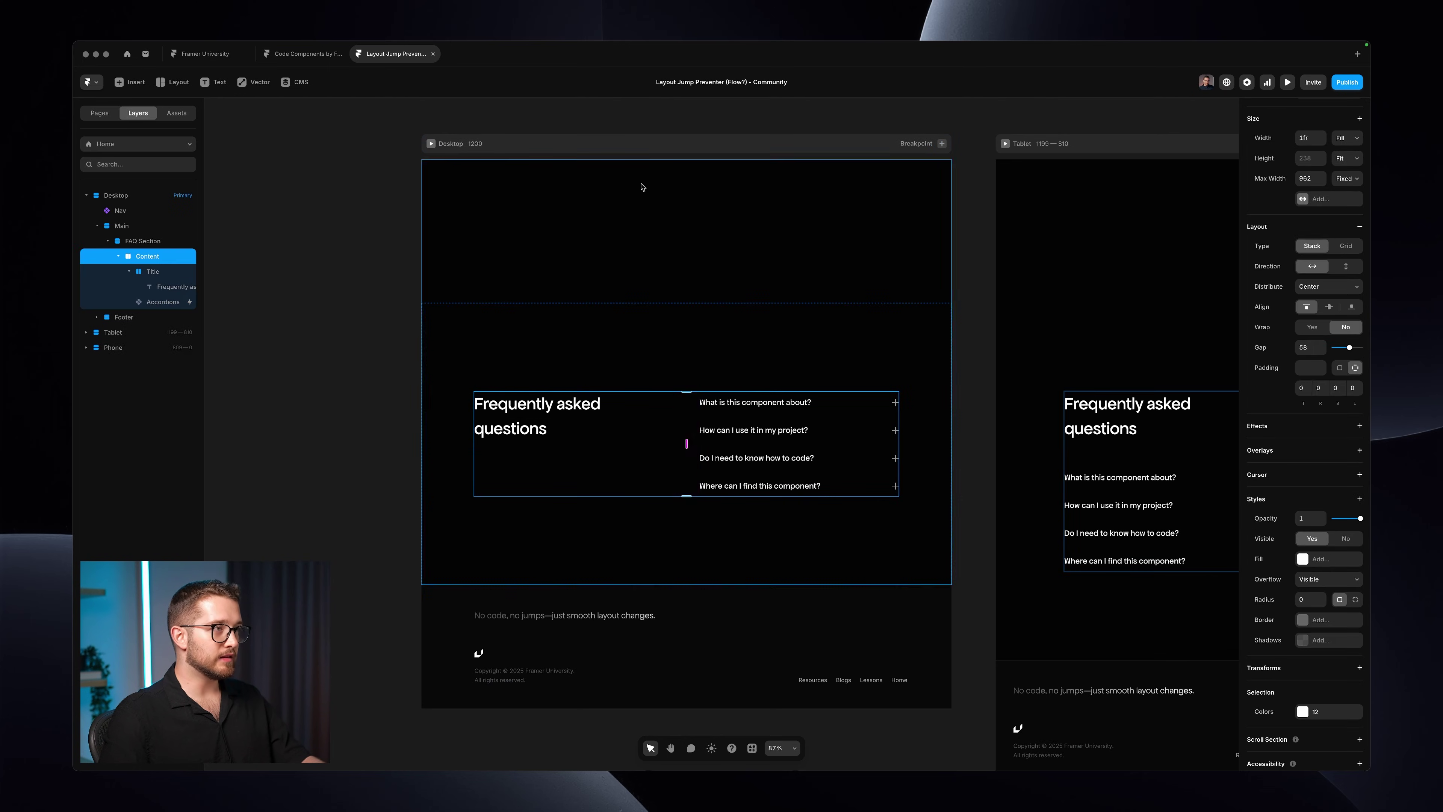
{"action": "left_click", "coordinate": [641, 151]}
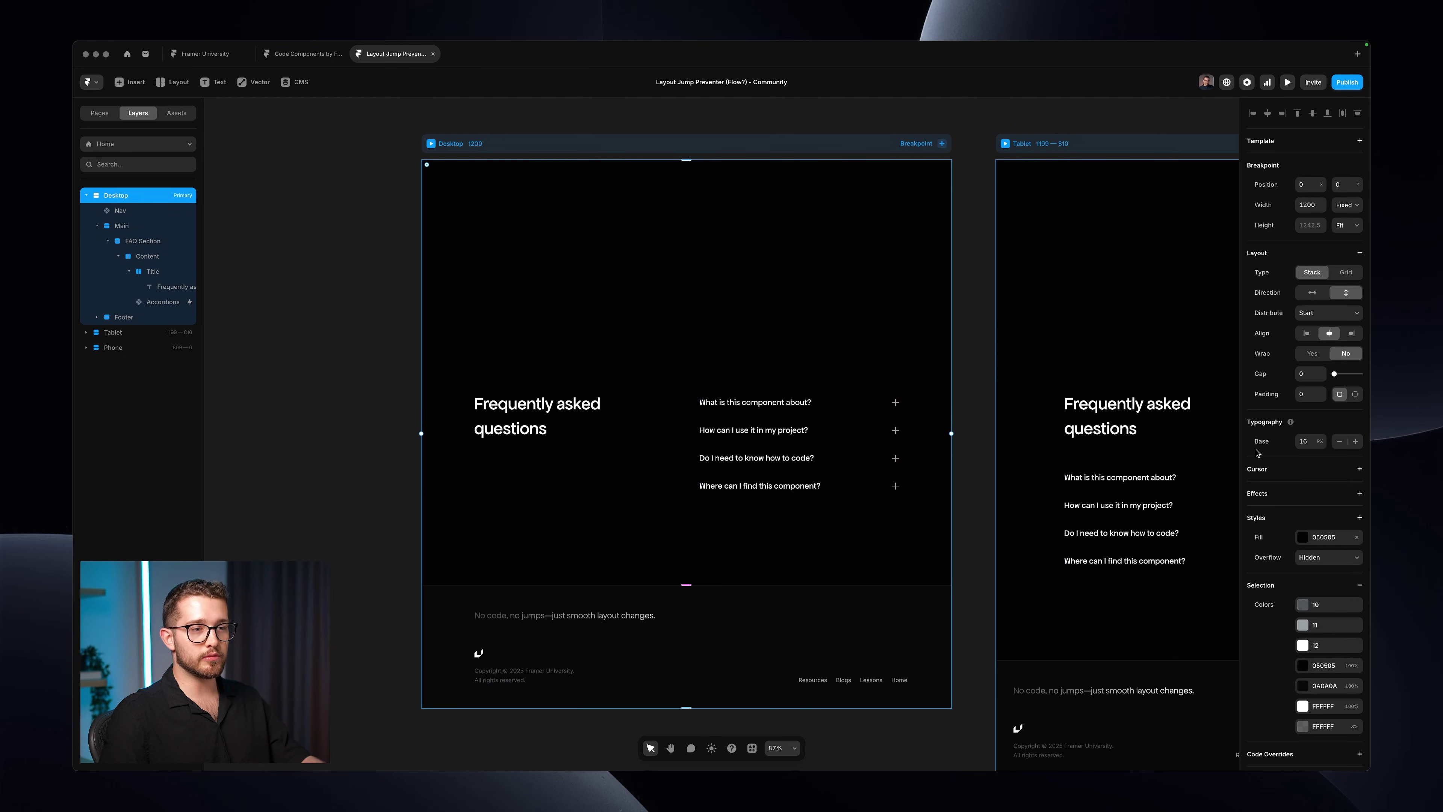
{"action": "scroll", "coordinate": [1281, 482], "scroll_direction": "down", "scroll_amount": 2}
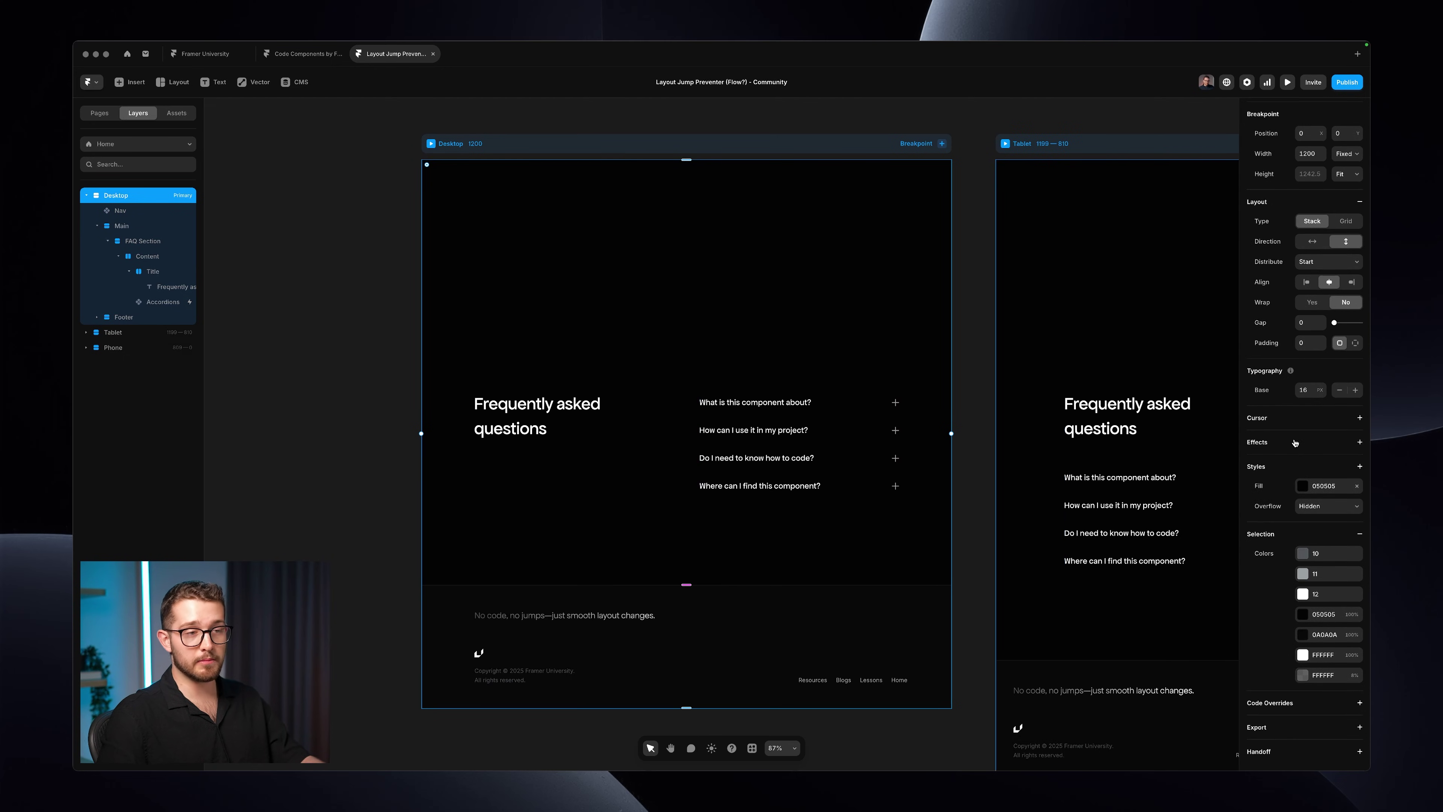
{"action": "left_click", "coordinate": [1294, 442]}
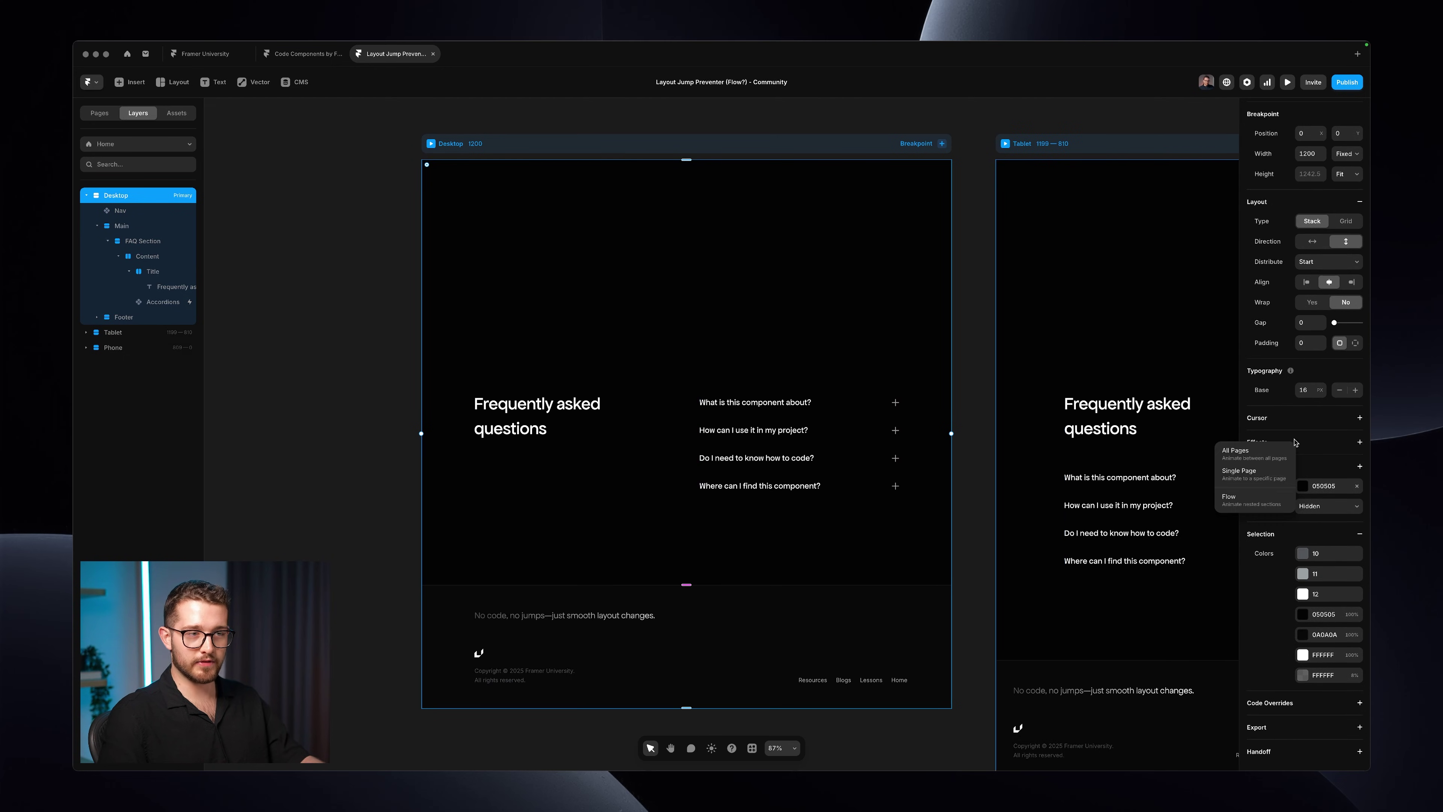
{"action": "left_click", "coordinate": [1250, 508]}
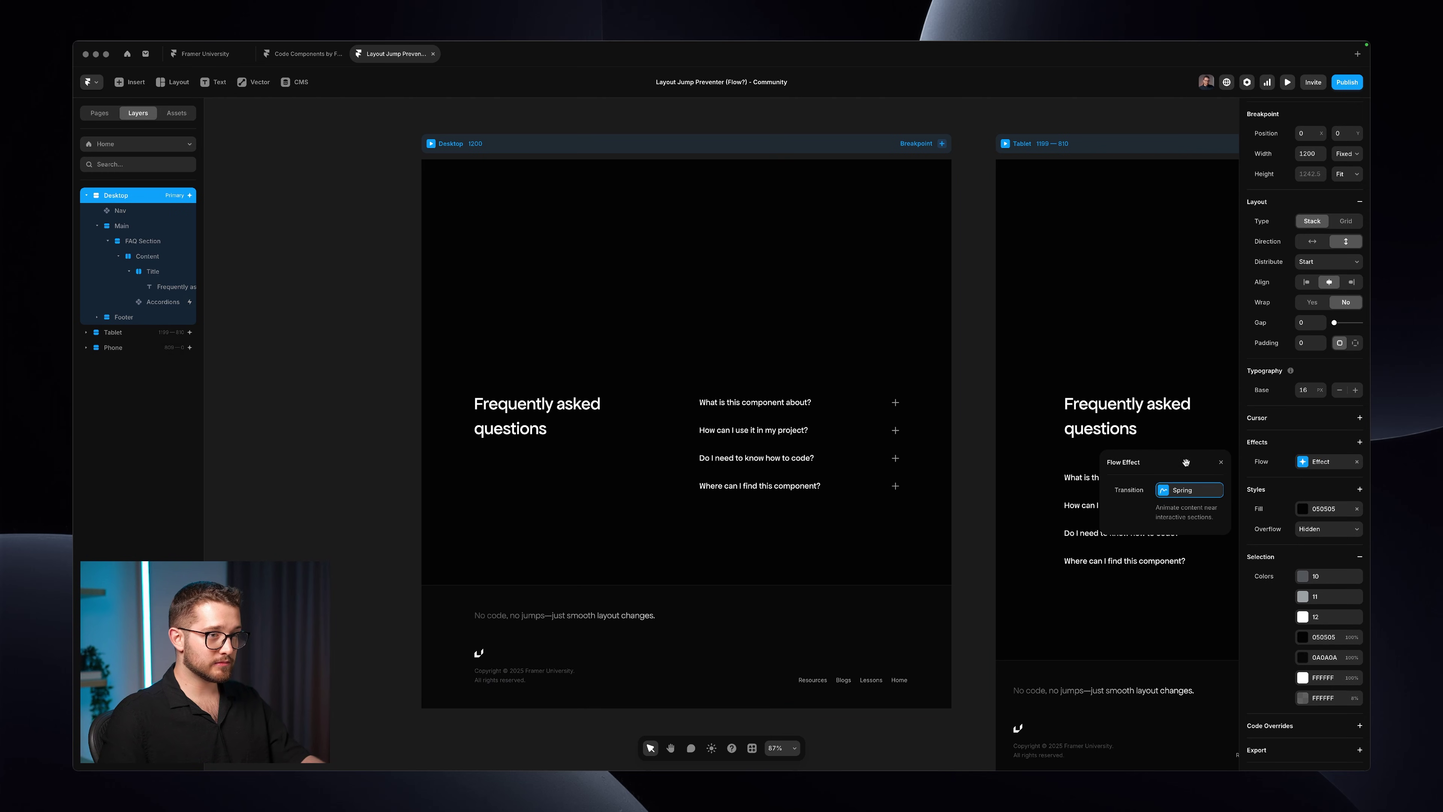
{"action": "left_click", "coordinate": [1220, 463]}
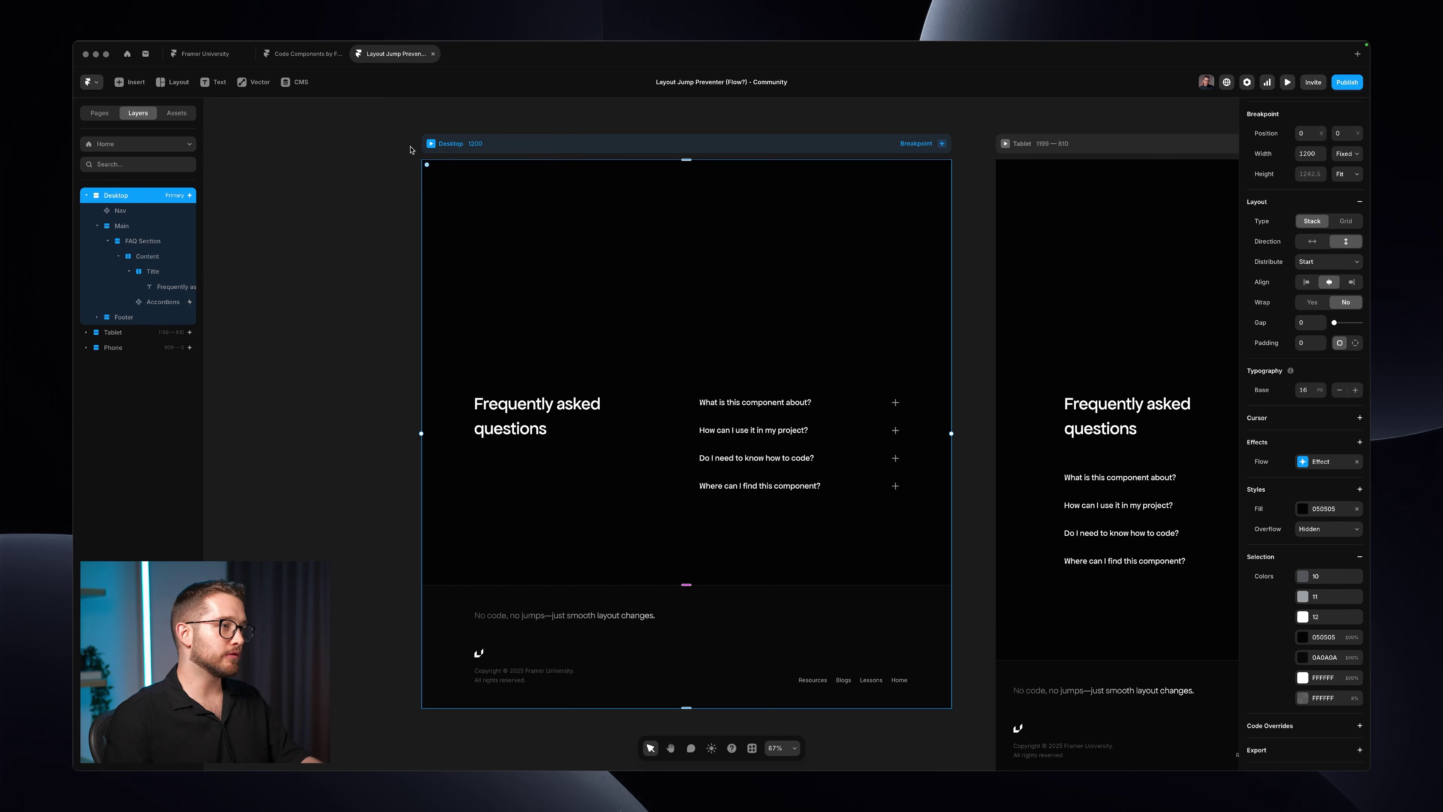
- Preview the Desktop page, toggle the first FAQ answer to test Flow, then exit preview
{"action": "left_click", "coordinate": [431, 145]}
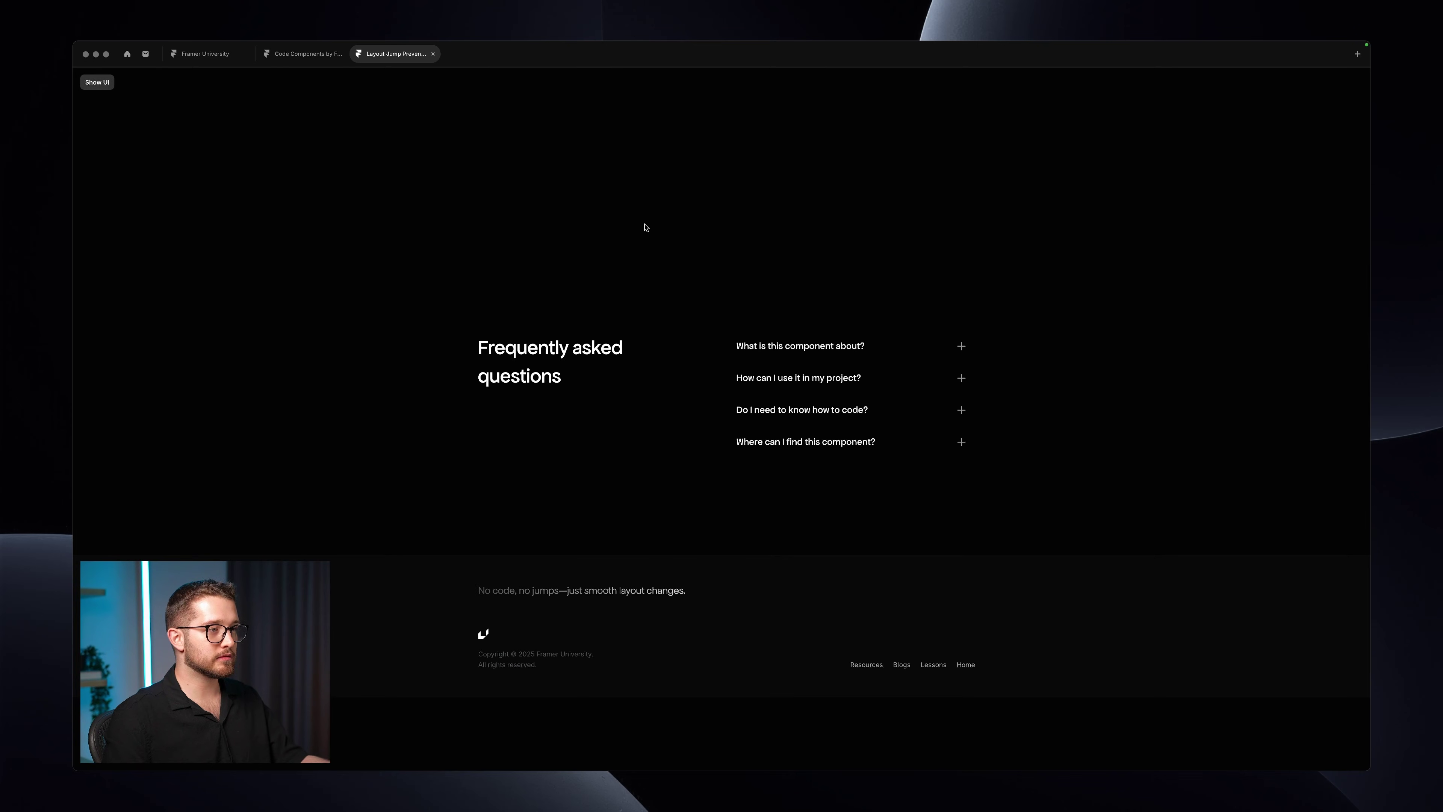
{"action": "left_click", "coordinate": [748, 341]}
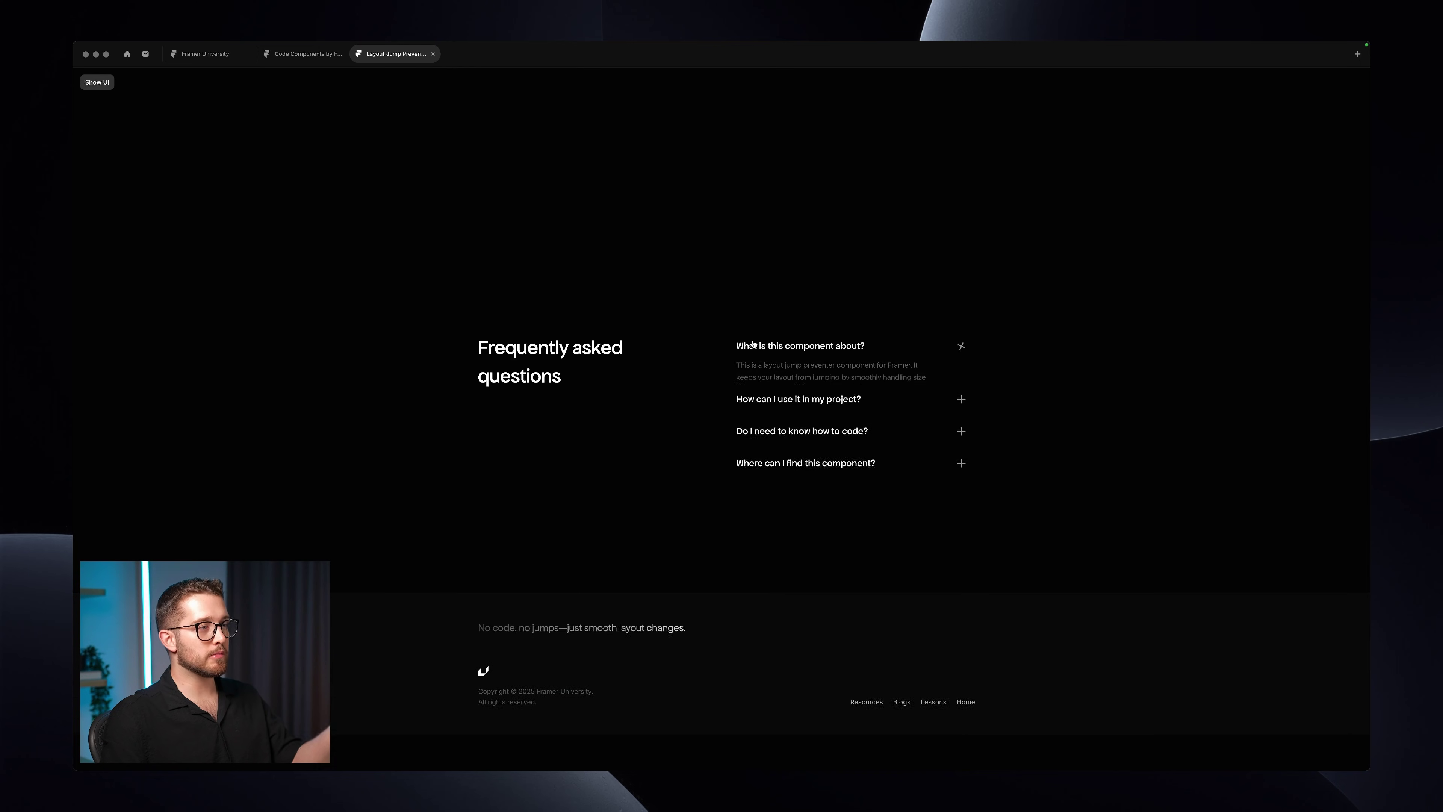
{"action": "left_click", "coordinate": [751, 342]}
{"action": "left_click", "coordinate": [753, 343]}
{"action": "left_click", "coordinate": [752, 342]}
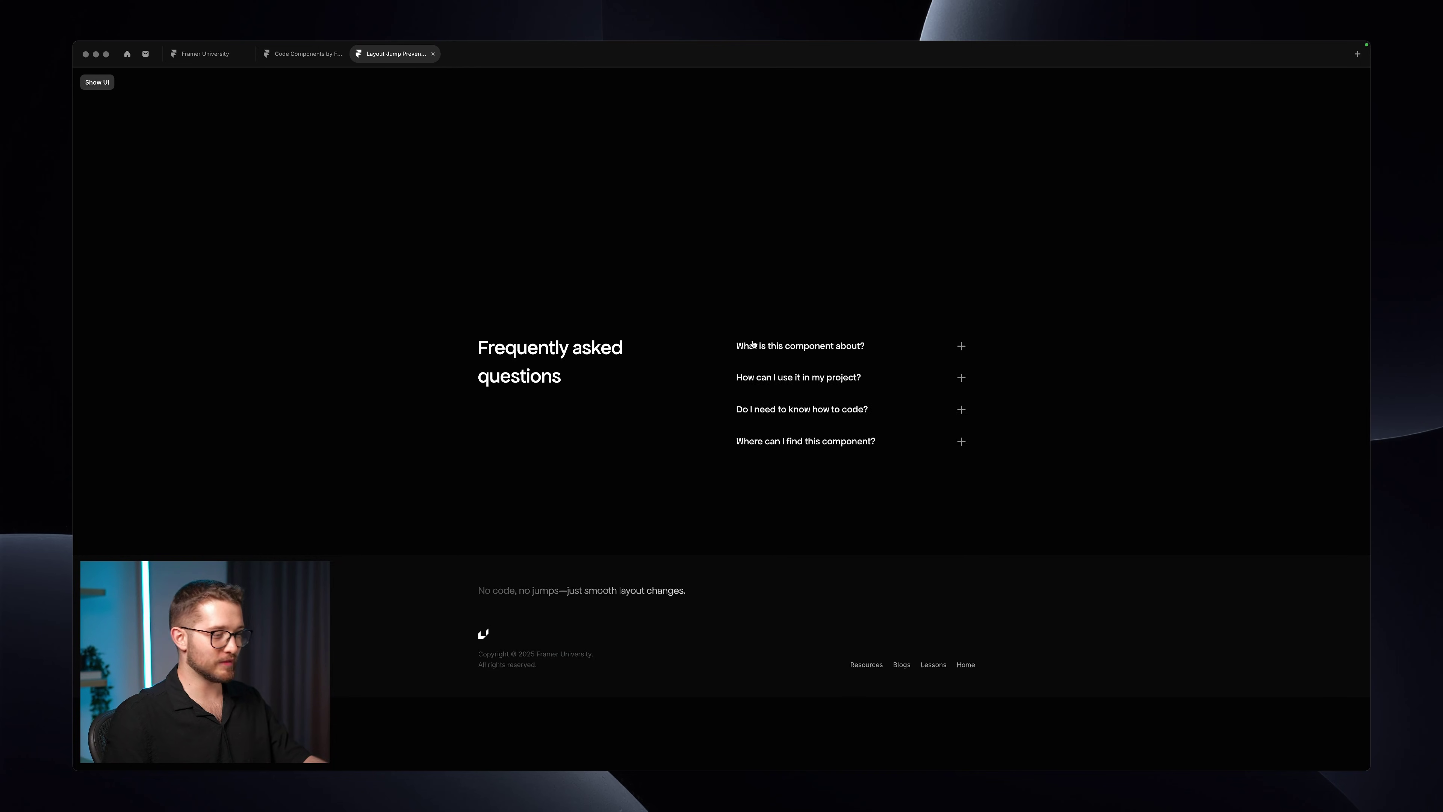
{"action": "left_click", "coordinate": [753, 342]}
{"action": "key", "text": "Escape"}
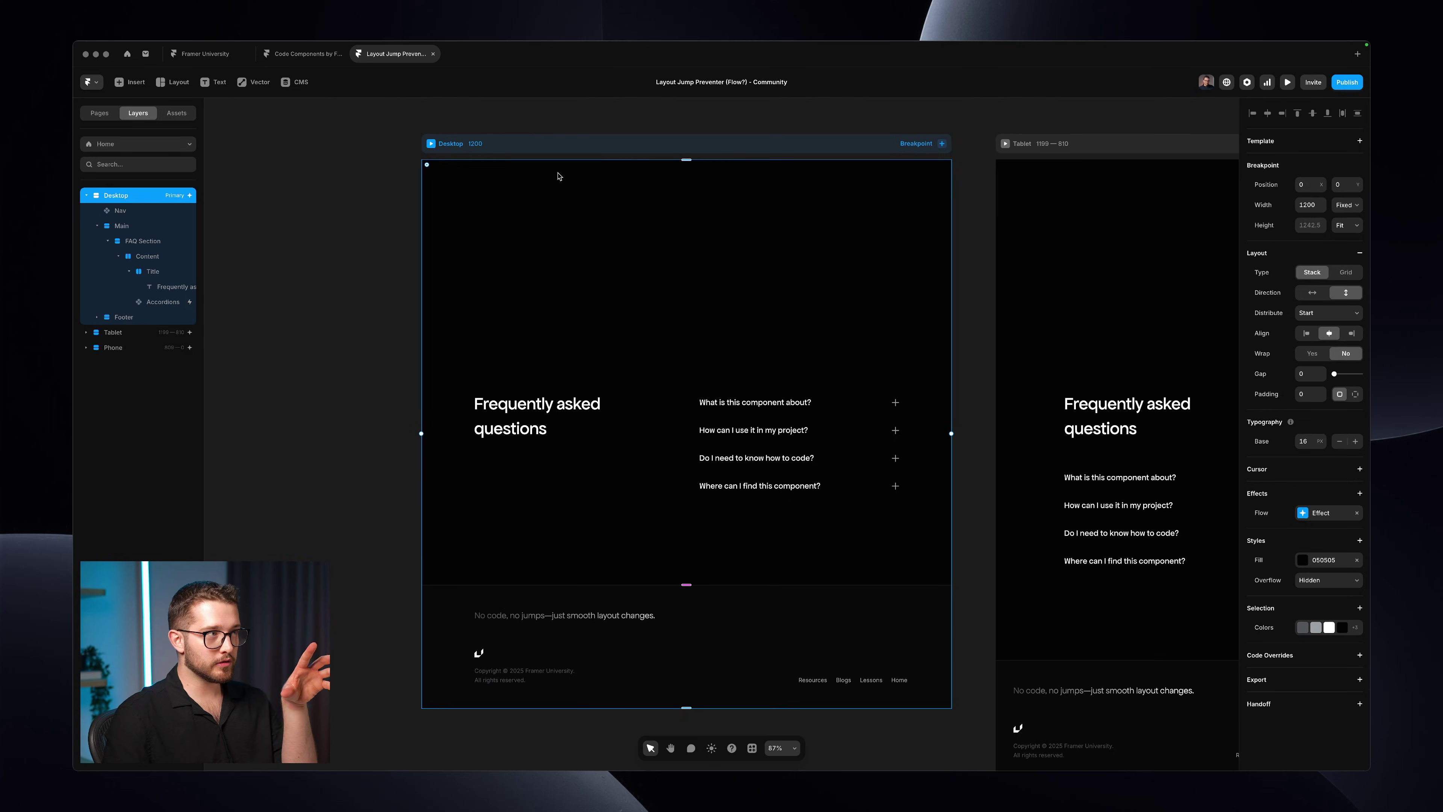
- Switch the Accordions component to variant 1 and back to Default
{"action": "left_click", "coordinate": [729, 431]}
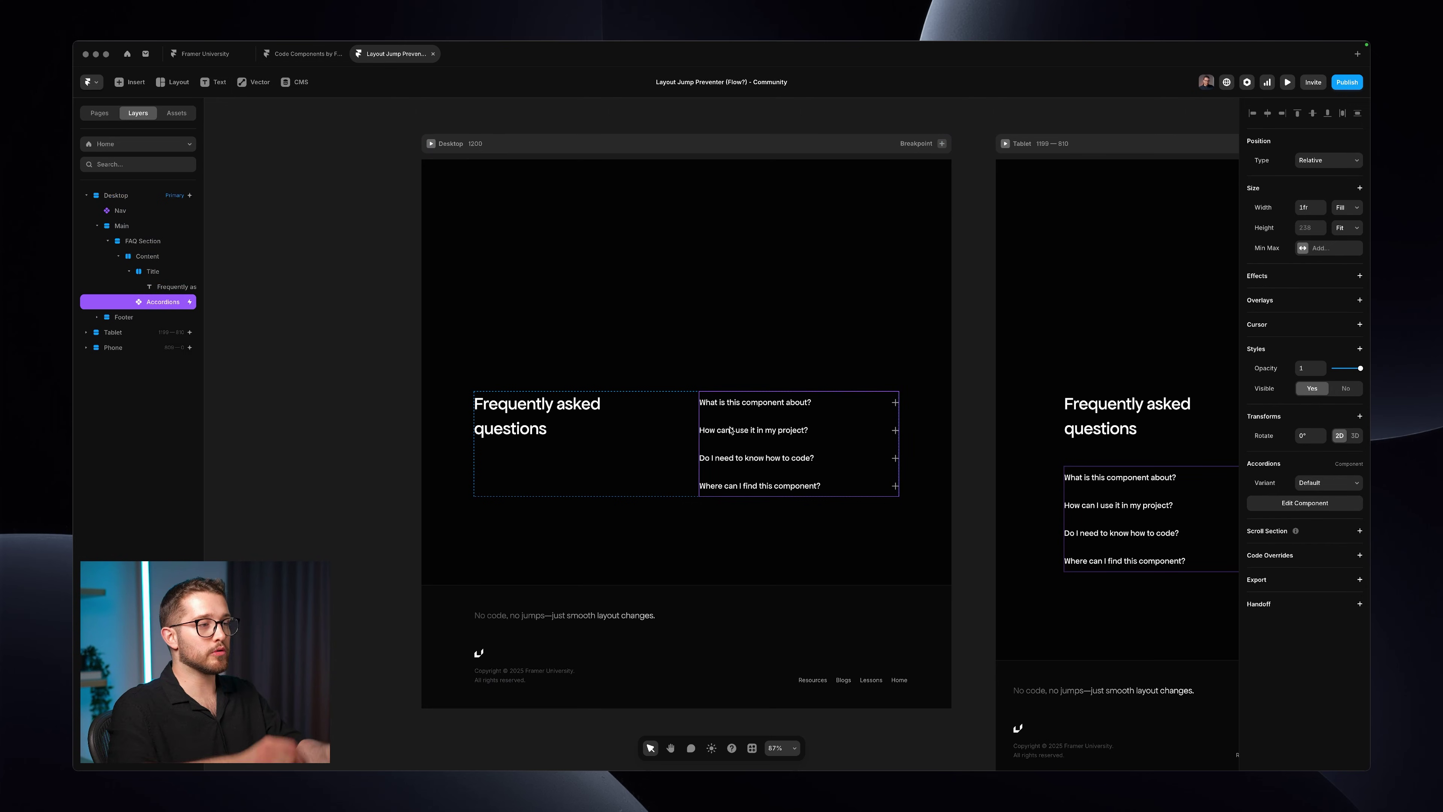
{"action": "left_click", "coordinate": [1306, 481]}
{"action": "left_click", "coordinate": [1311, 495]}
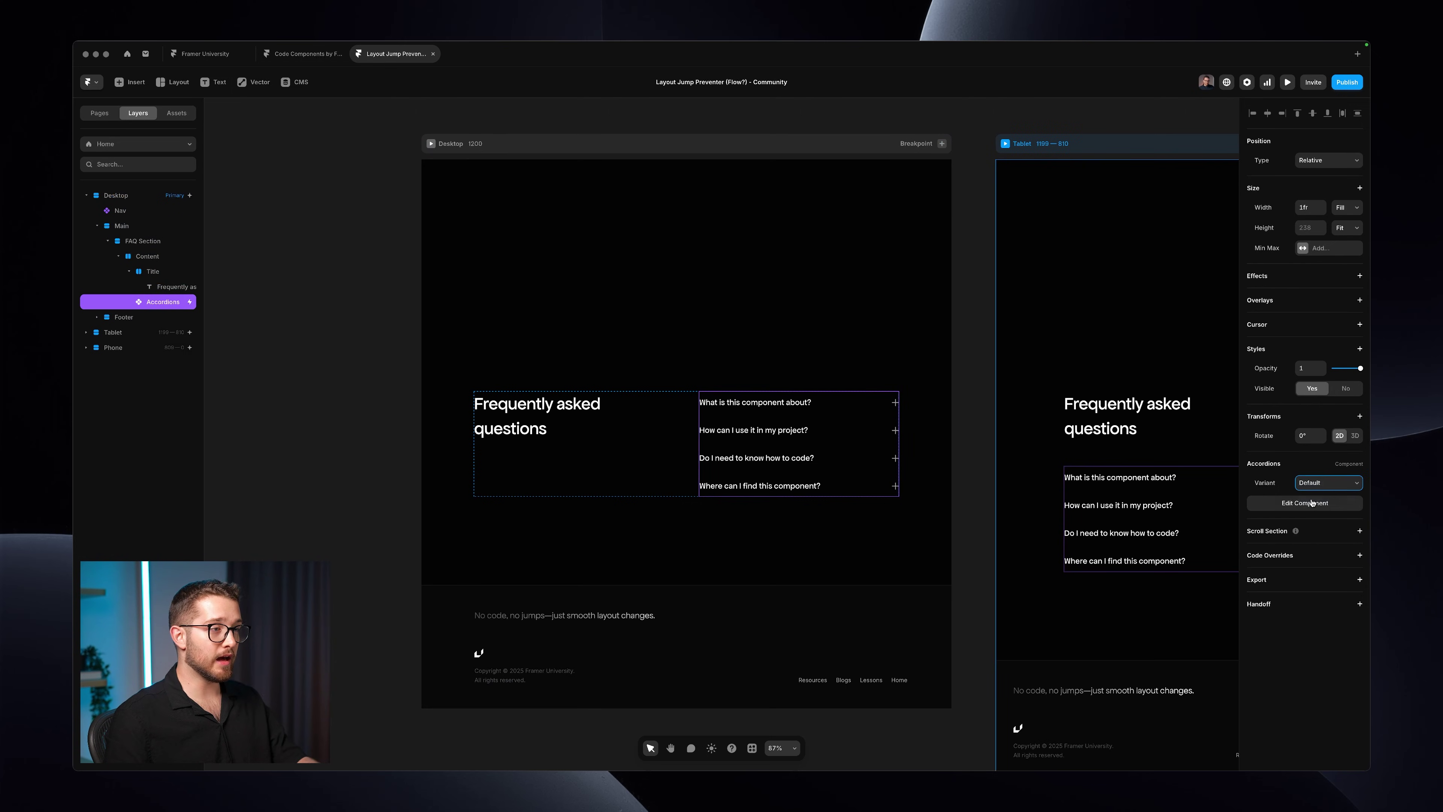
{"action": "left_click", "coordinate": [1309, 483]}
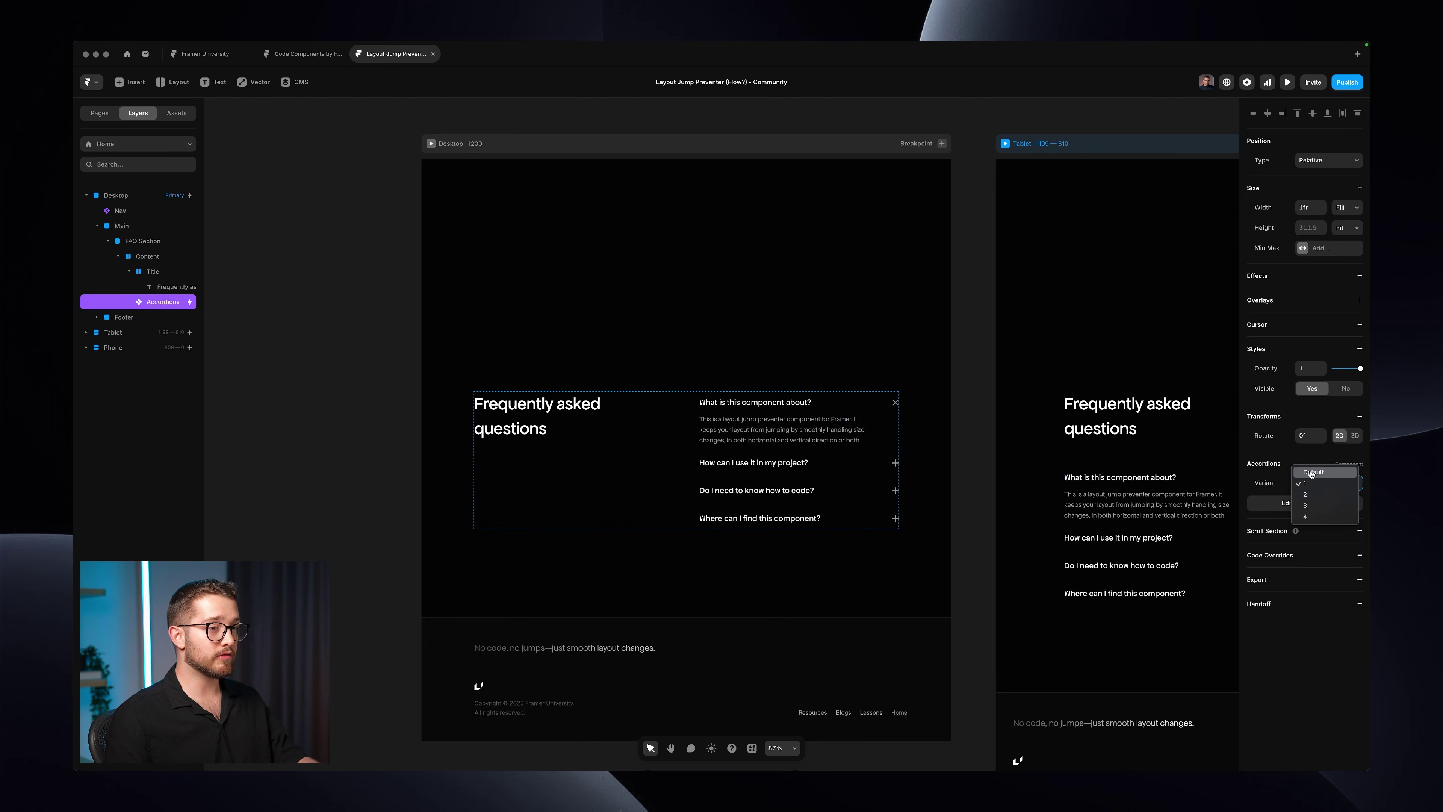
{"action": "left_click", "coordinate": [1311, 473]}
- Add a Flow effect to the FAQ Content stack
{"action": "left_click", "coordinate": [154, 274]}
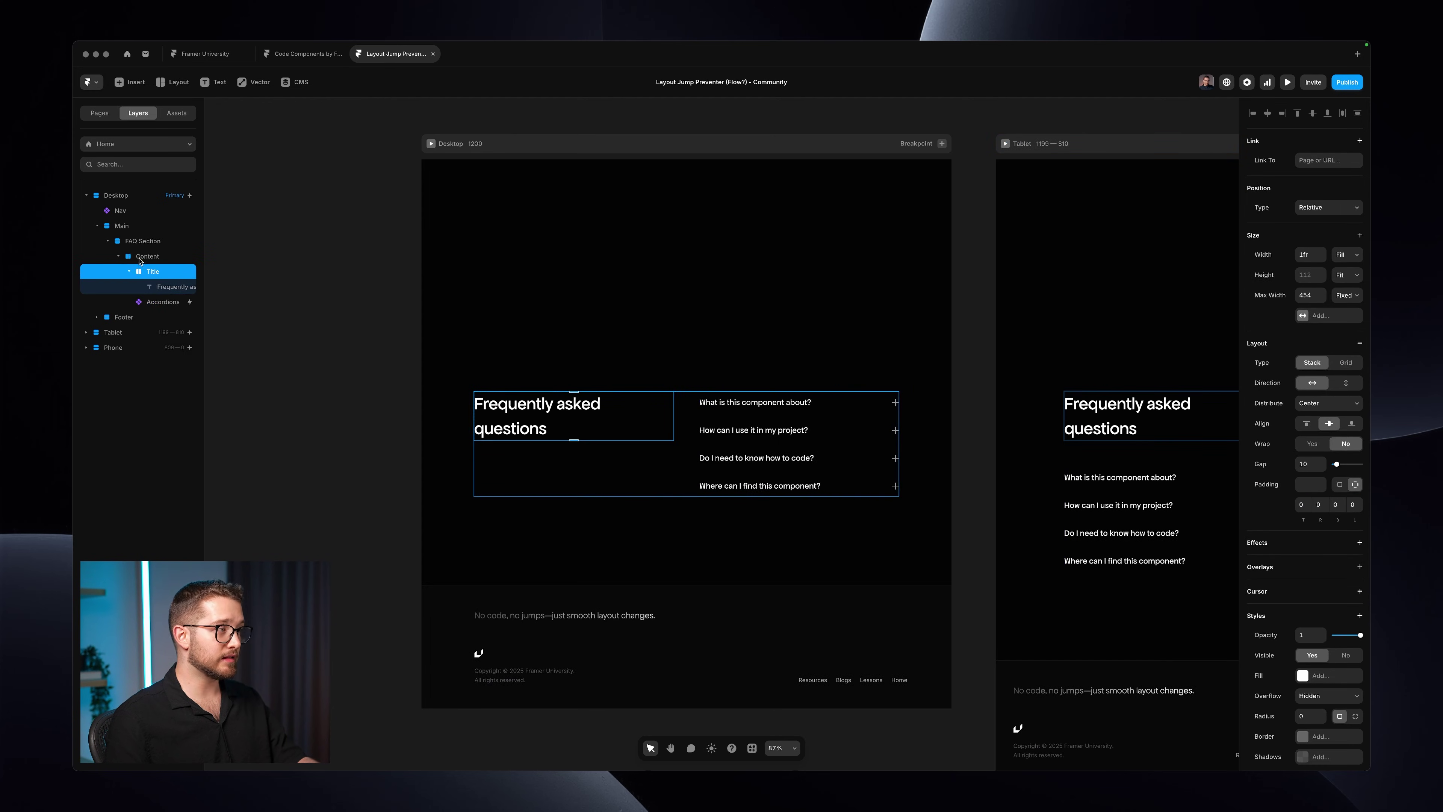
{"action": "left_click", "coordinate": [149, 257]}
{"action": "left_click_drag", "start_coordinate": [205, 262], "coordinate": [233, 261]}
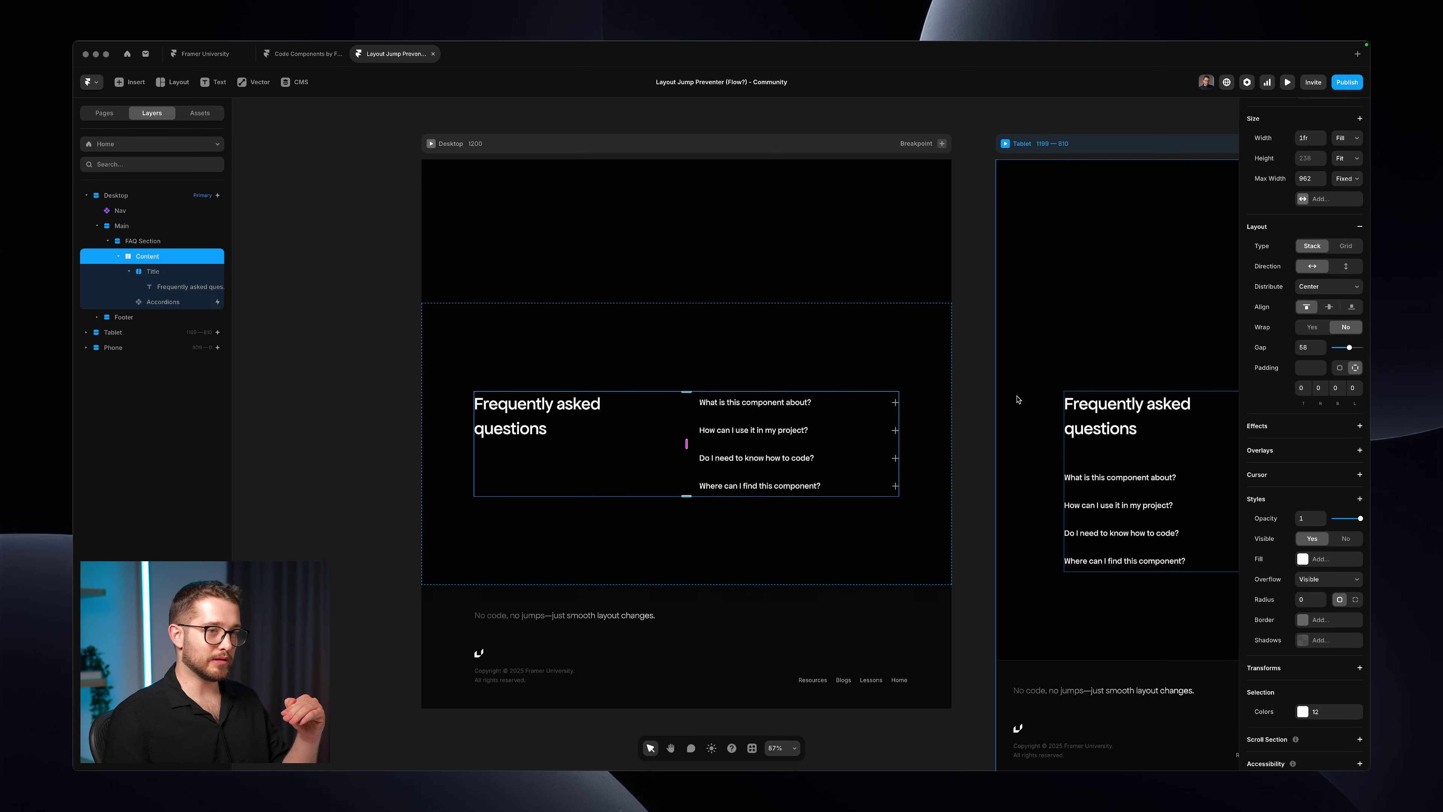
{"action": "left_click", "coordinate": [1299, 424]}
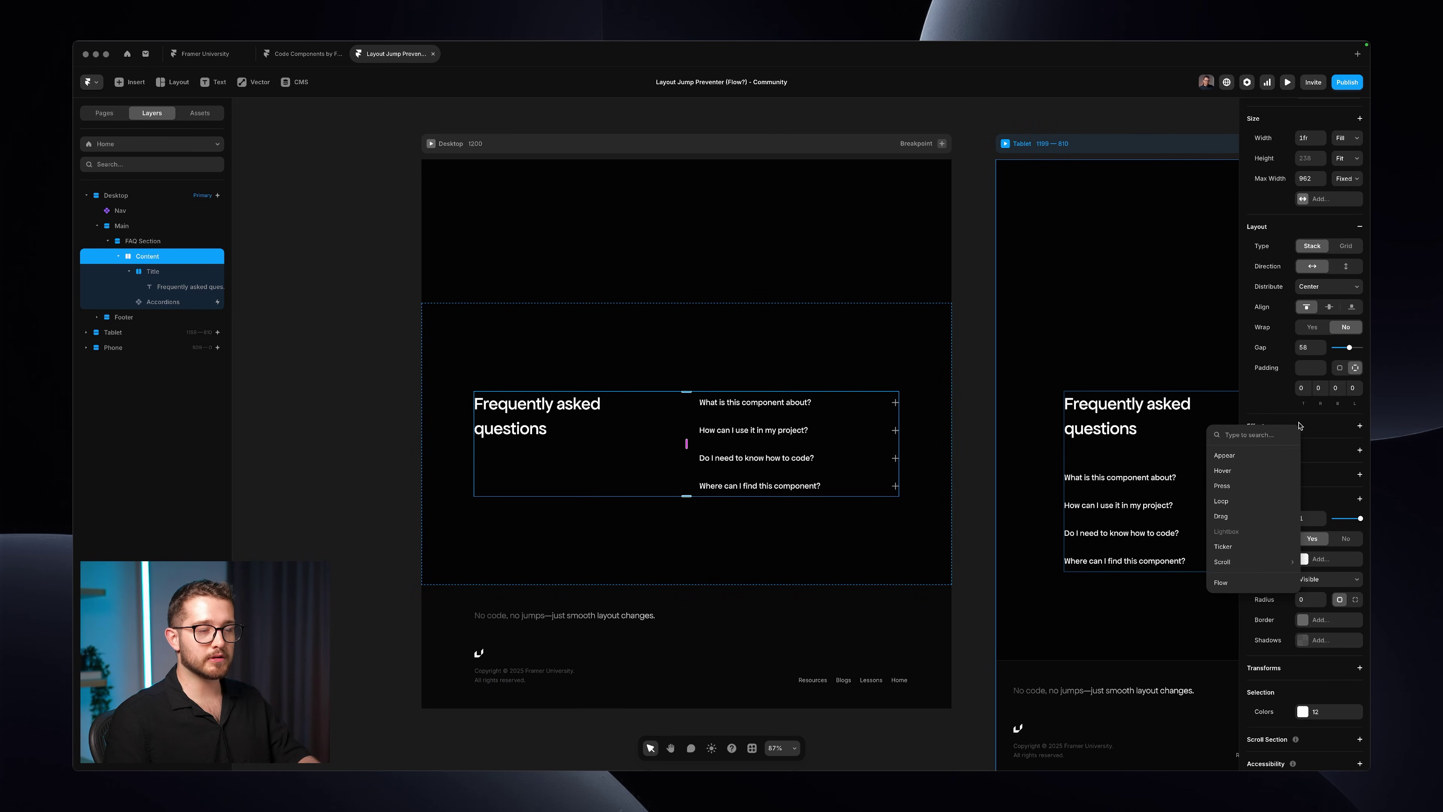
{"action": "left_click", "coordinate": [1241, 580]}
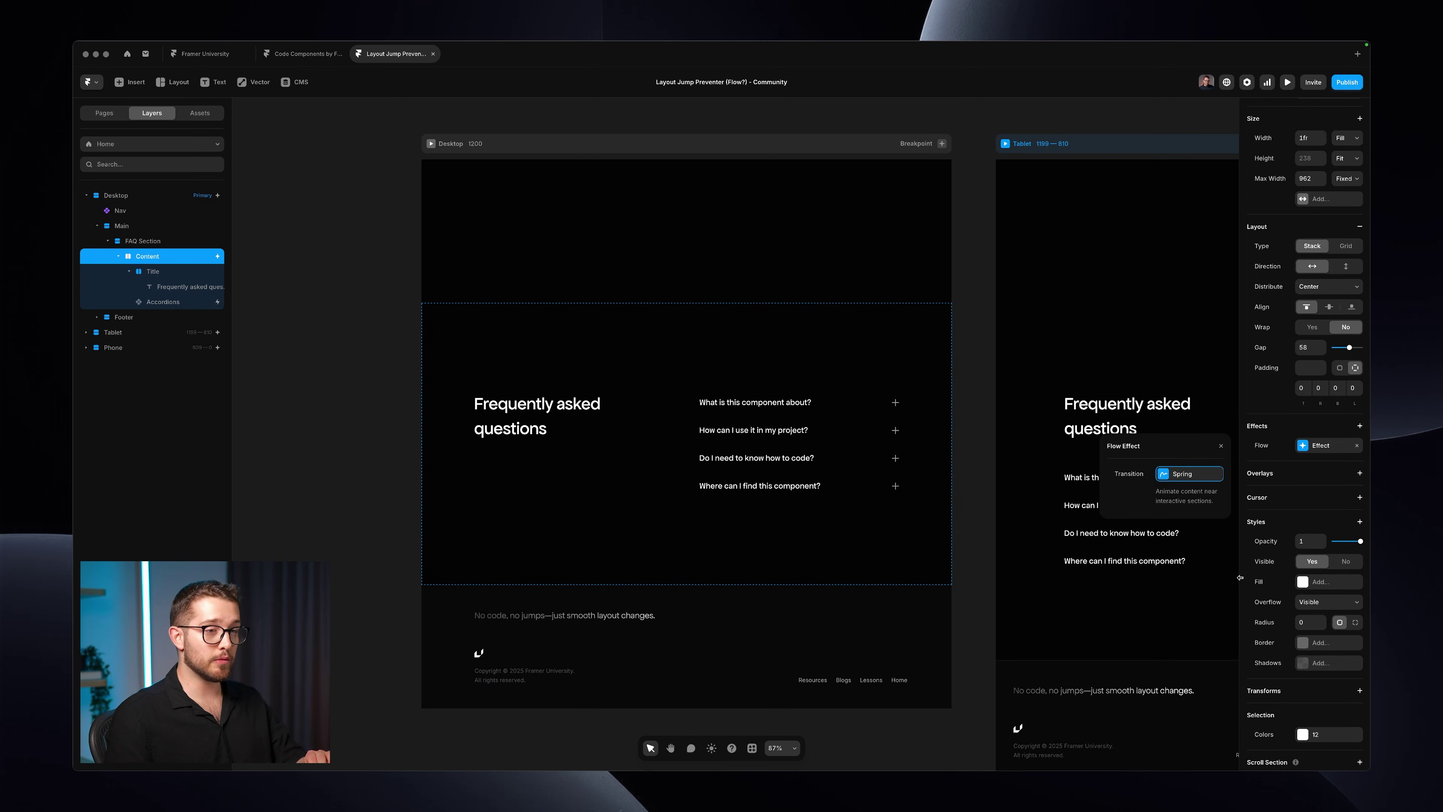
- Hide the editor, toggle the first FAQ question several times, then show the editor again
{"action": "left_click", "coordinate": [357, 260]}
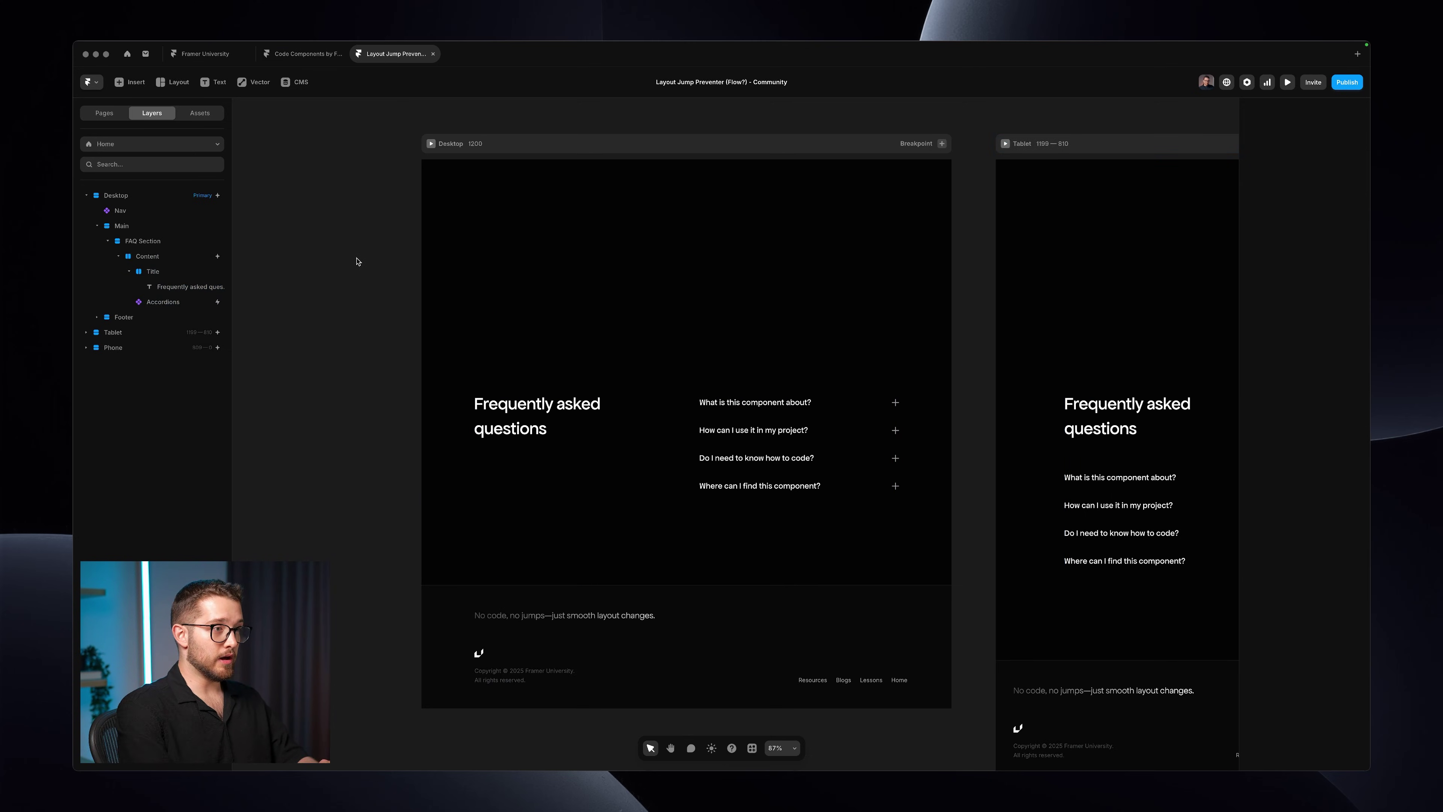
{"action": "key", "text": "super+backslash"}
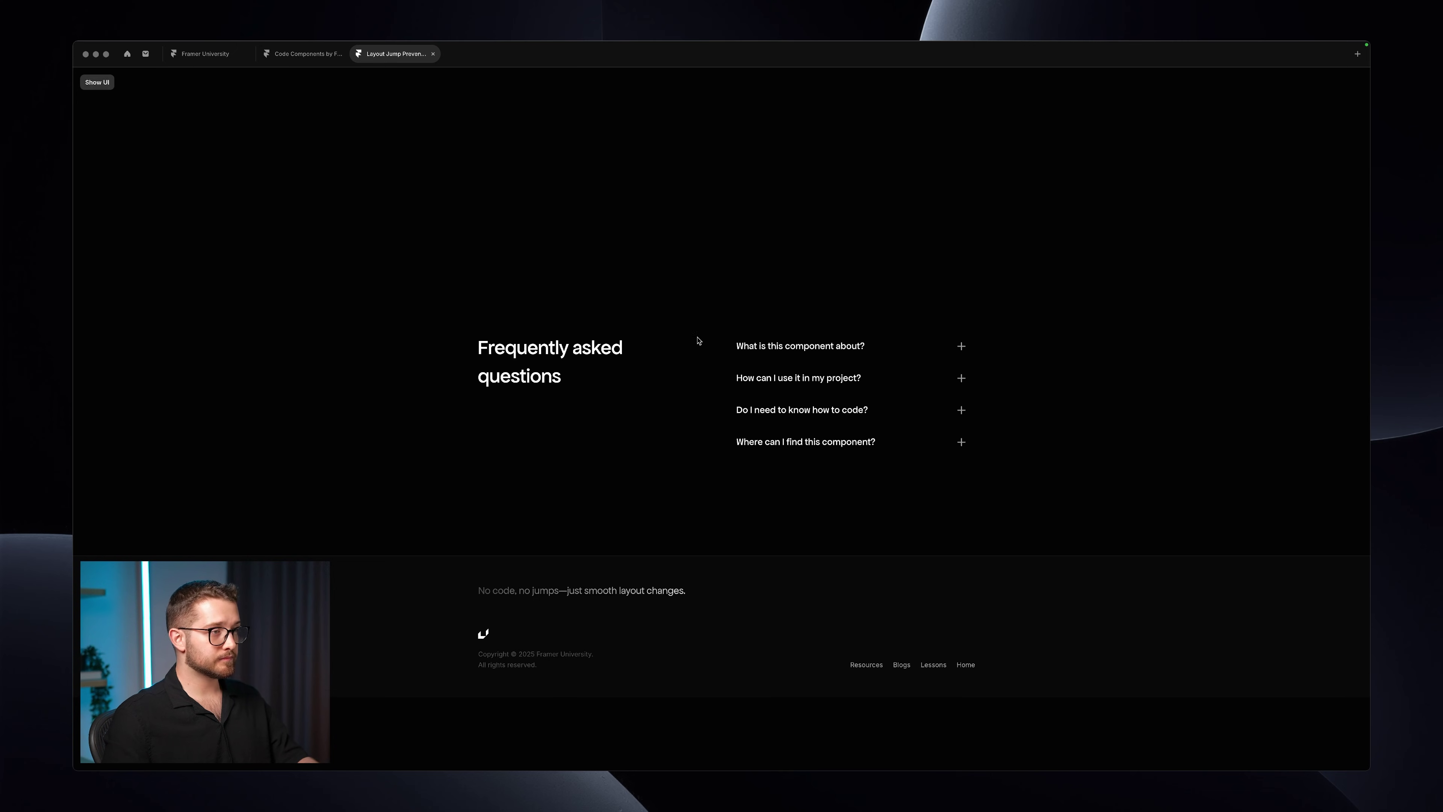
{"action": "left_click", "coordinate": [794, 345]}
{"action": "left_click", "coordinate": [794, 345]}
{"action": "left_click", "coordinate": [796, 347]}
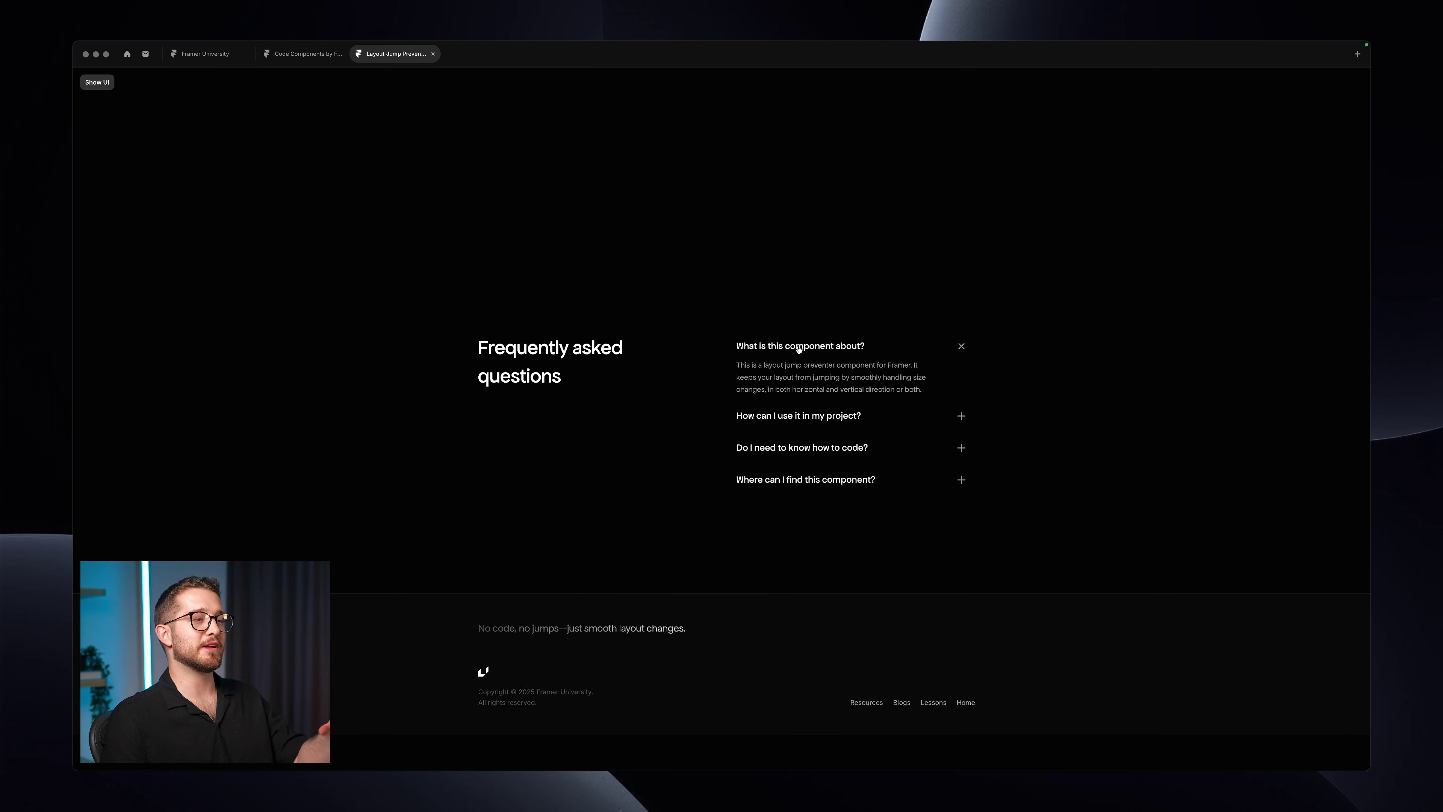
{"action": "left_click", "coordinate": [799, 348]}
{"action": "left_click", "coordinate": [799, 348]}
{"action": "key", "text": "super+backslash"}
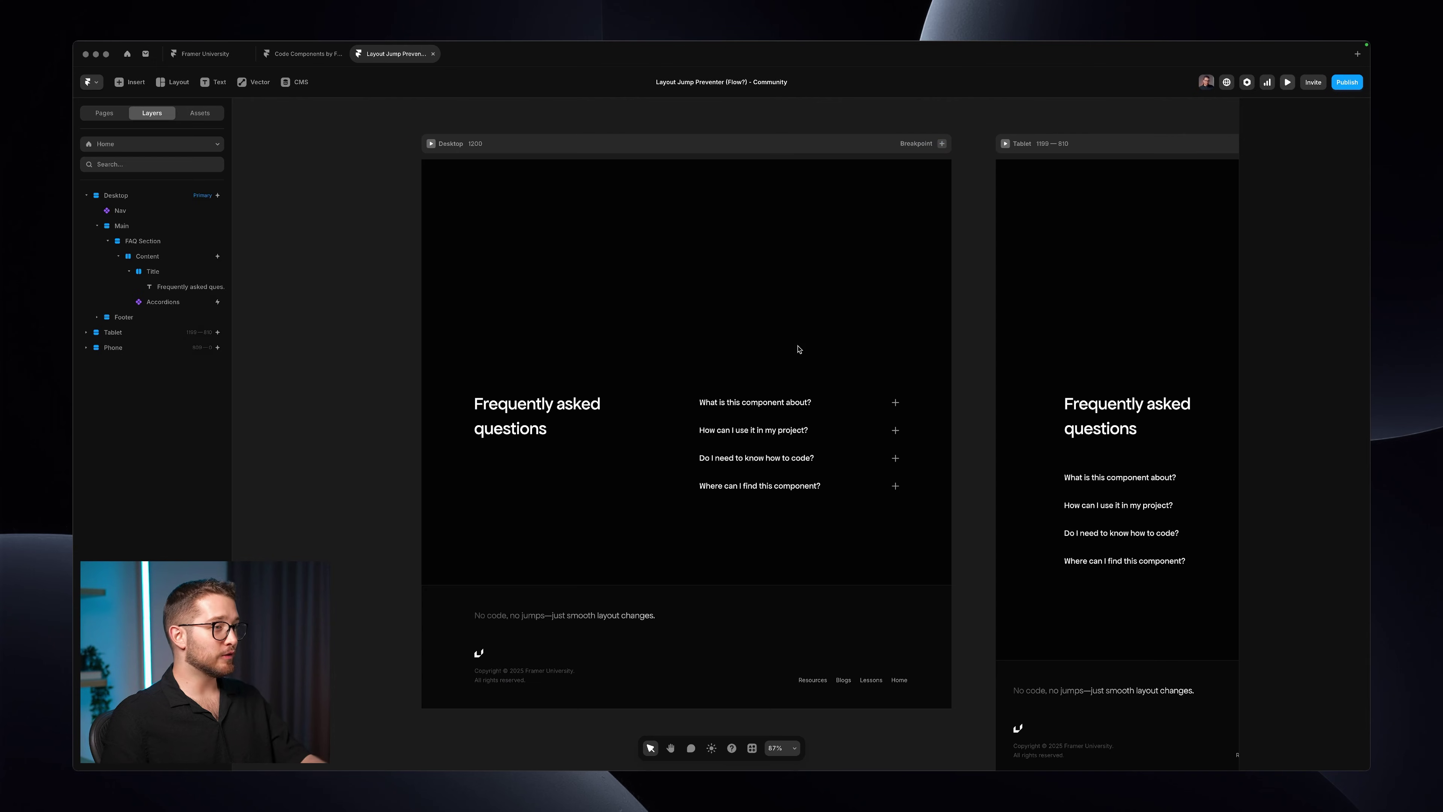
{"action": "left_click", "coordinate": [176, 257]}
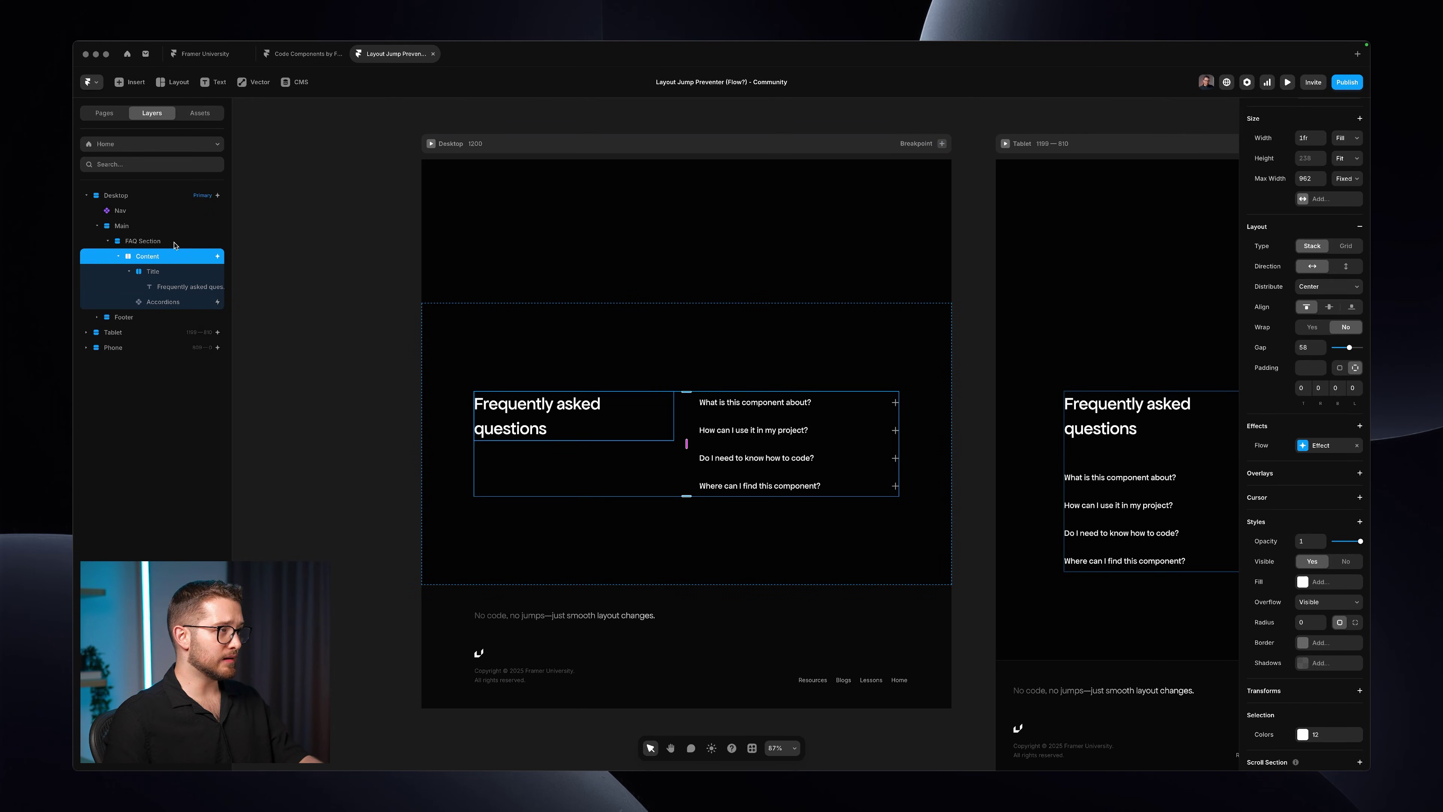
{"action": "left_click", "coordinate": [166, 195]}
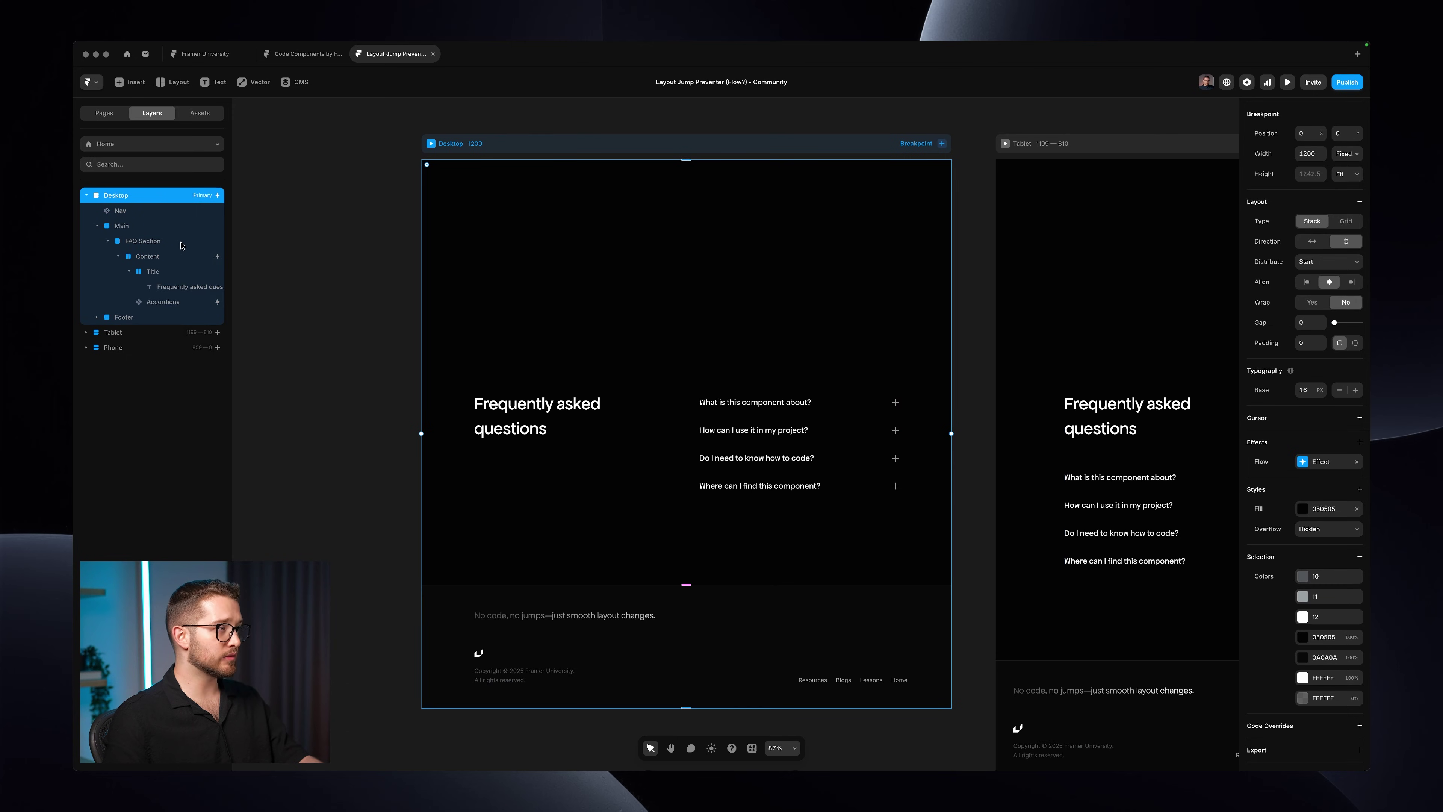
{"action": "left_click", "coordinate": [181, 257], "text": "shift"}
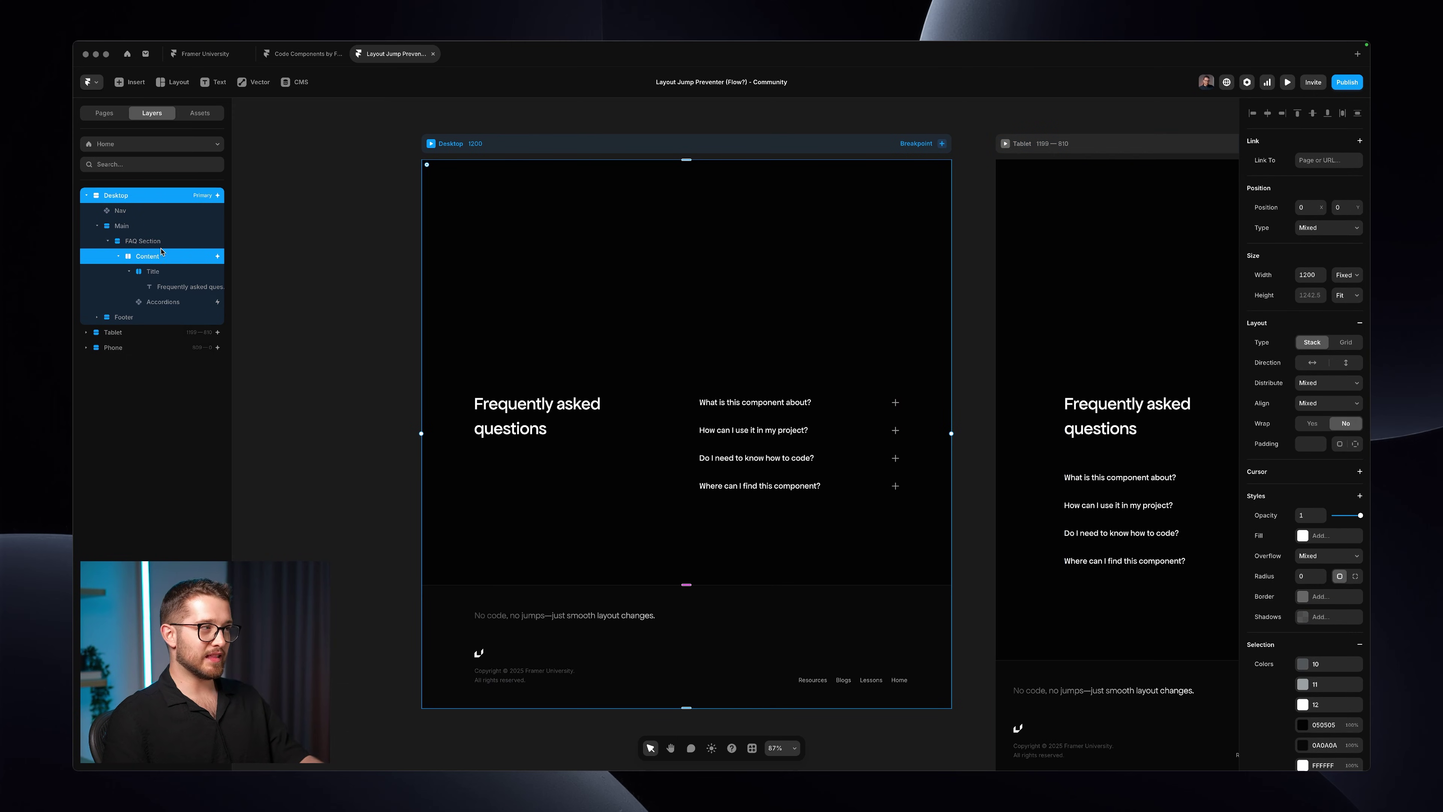
{"action": "scroll", "coordinate": [1290, 471], "scroll_direction": "down", "scroll_amount": 3}
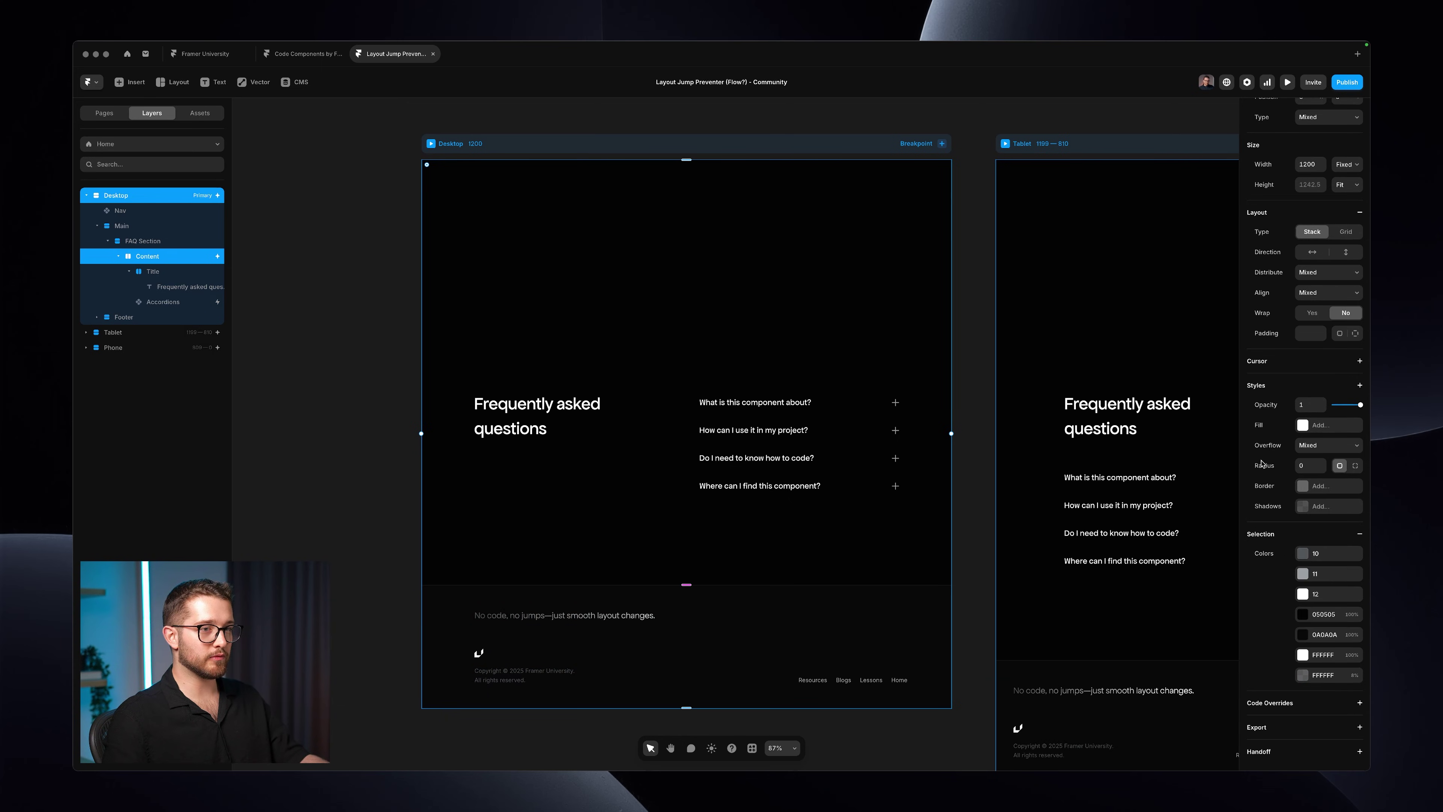
{"action": "left_click", "coordinate": [322, 306]}
{"action": "left_click", "coordinate": [161, 257]}
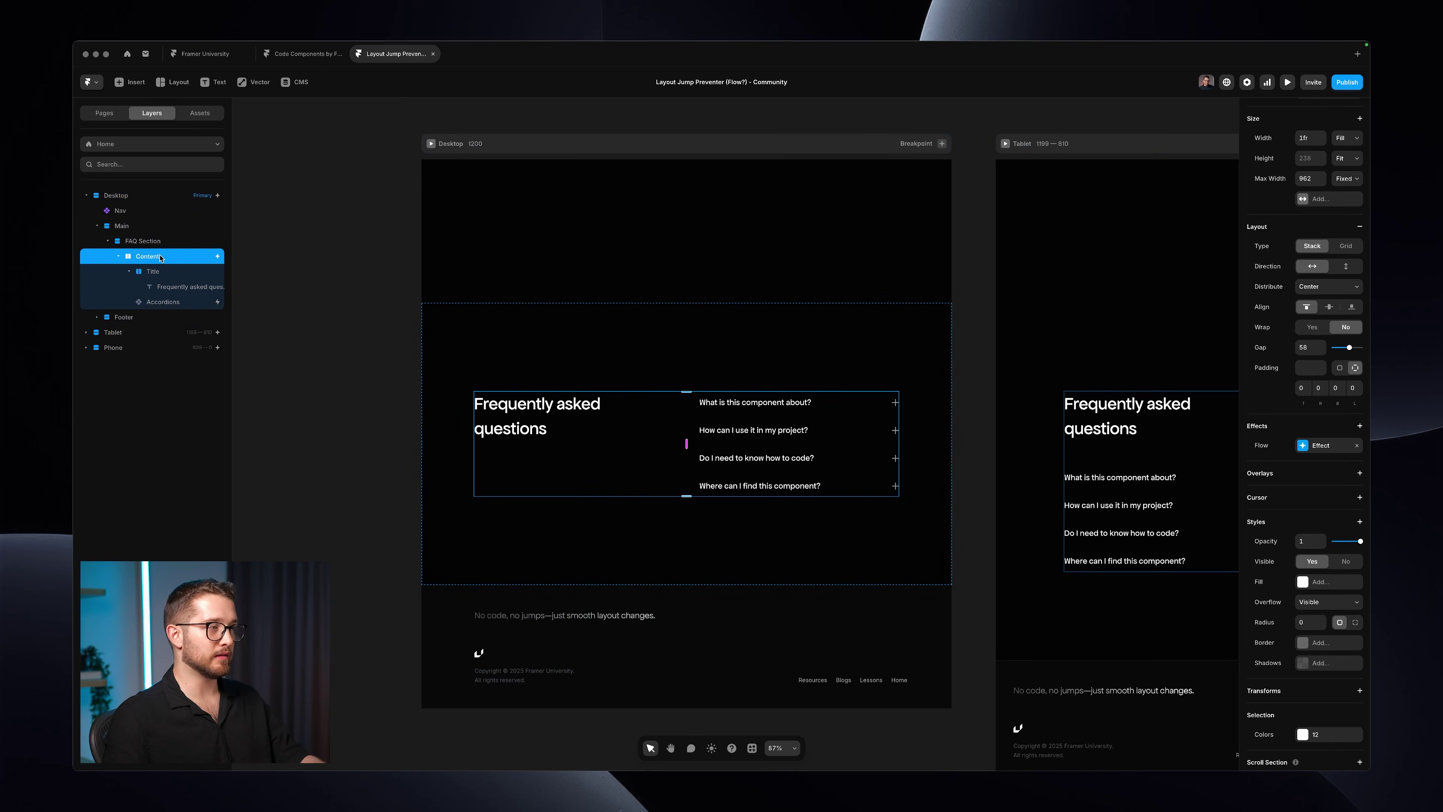
{"action": "left_click", "coordinate": [1324, 449]}
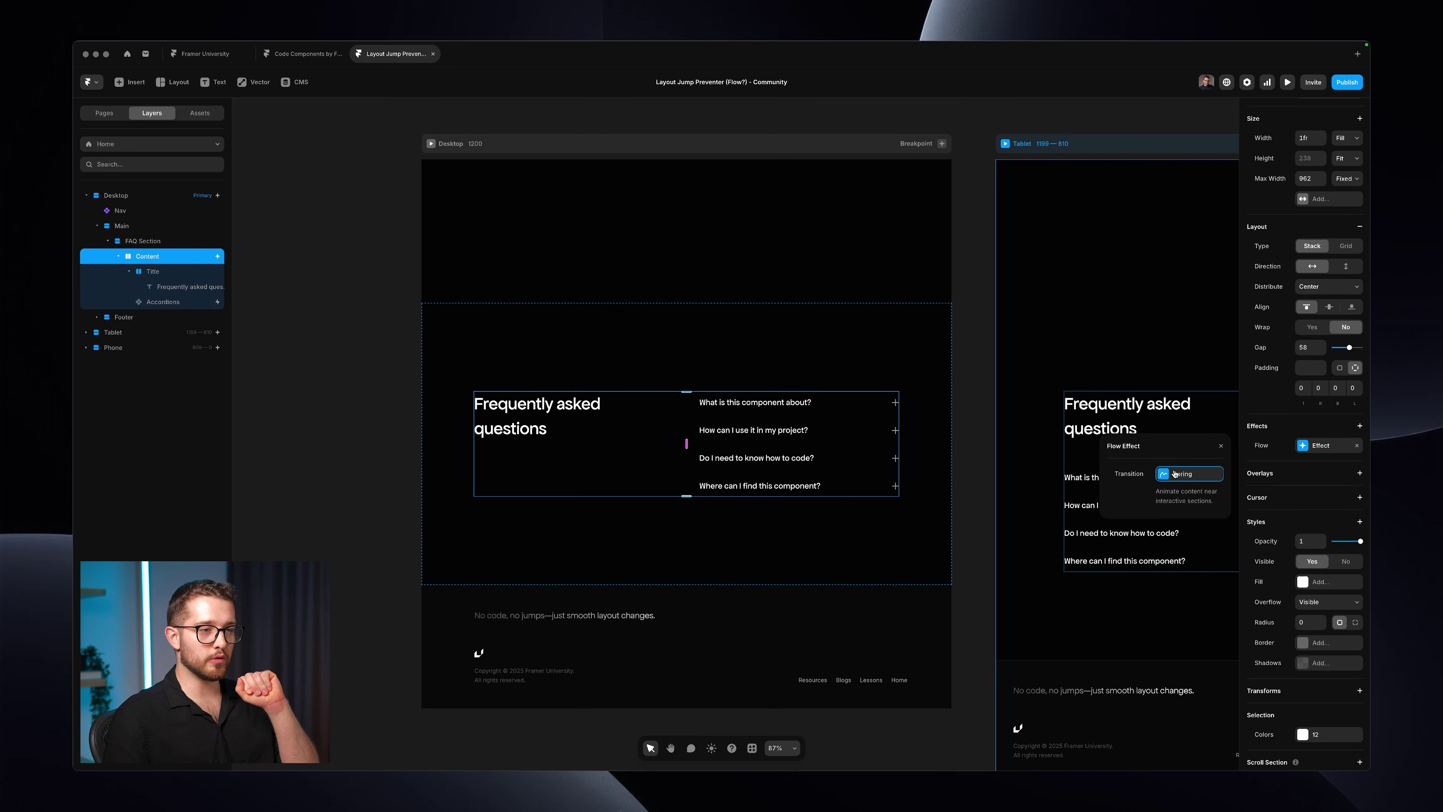
{"action": "left_click", "coordinate": [1174, 473]}
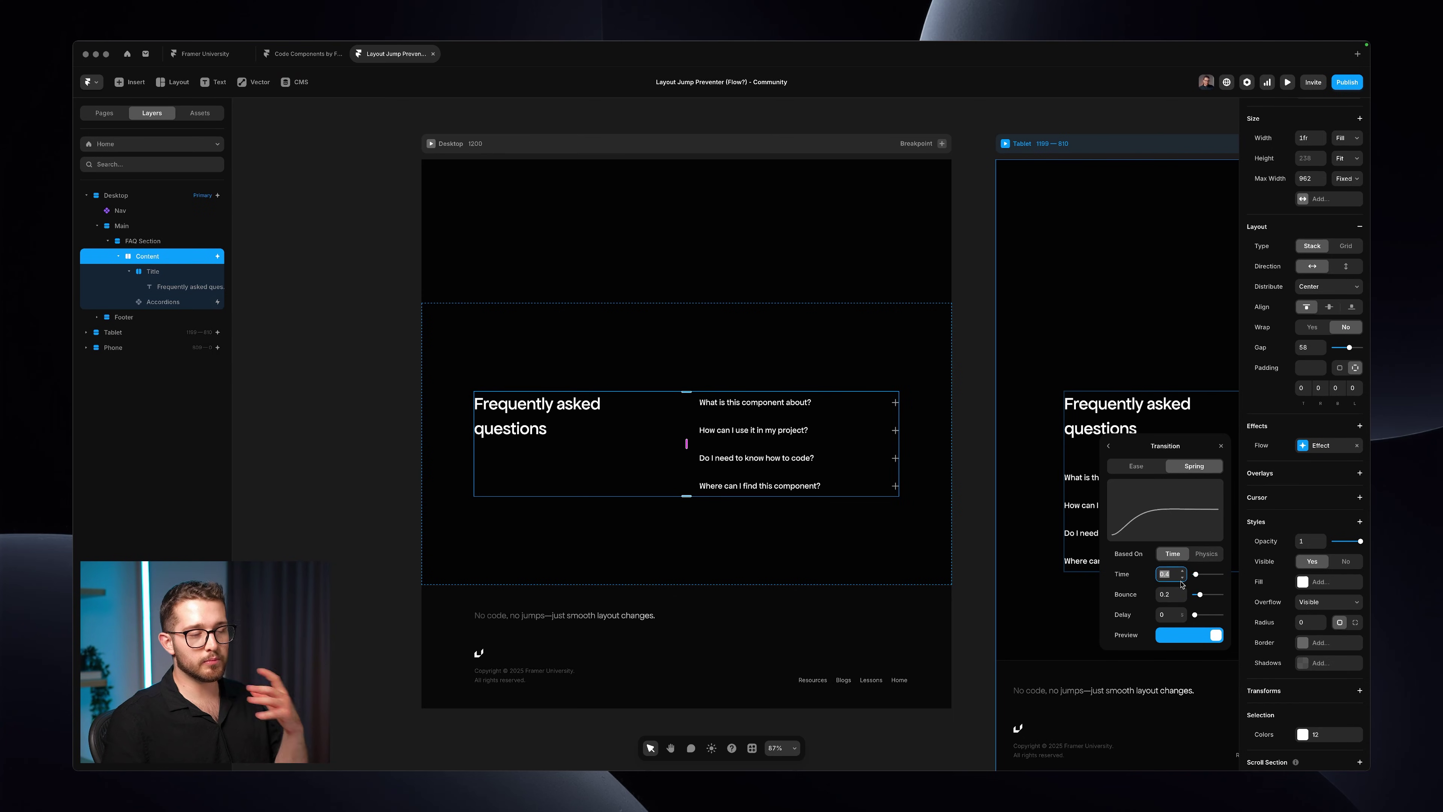
- Open the Accordions component and inspect its variant Spring transition
{"action": "left_click", "coordinate": [1220, 446]}
{"action": "left_click", "coordinate": [770, 460]}
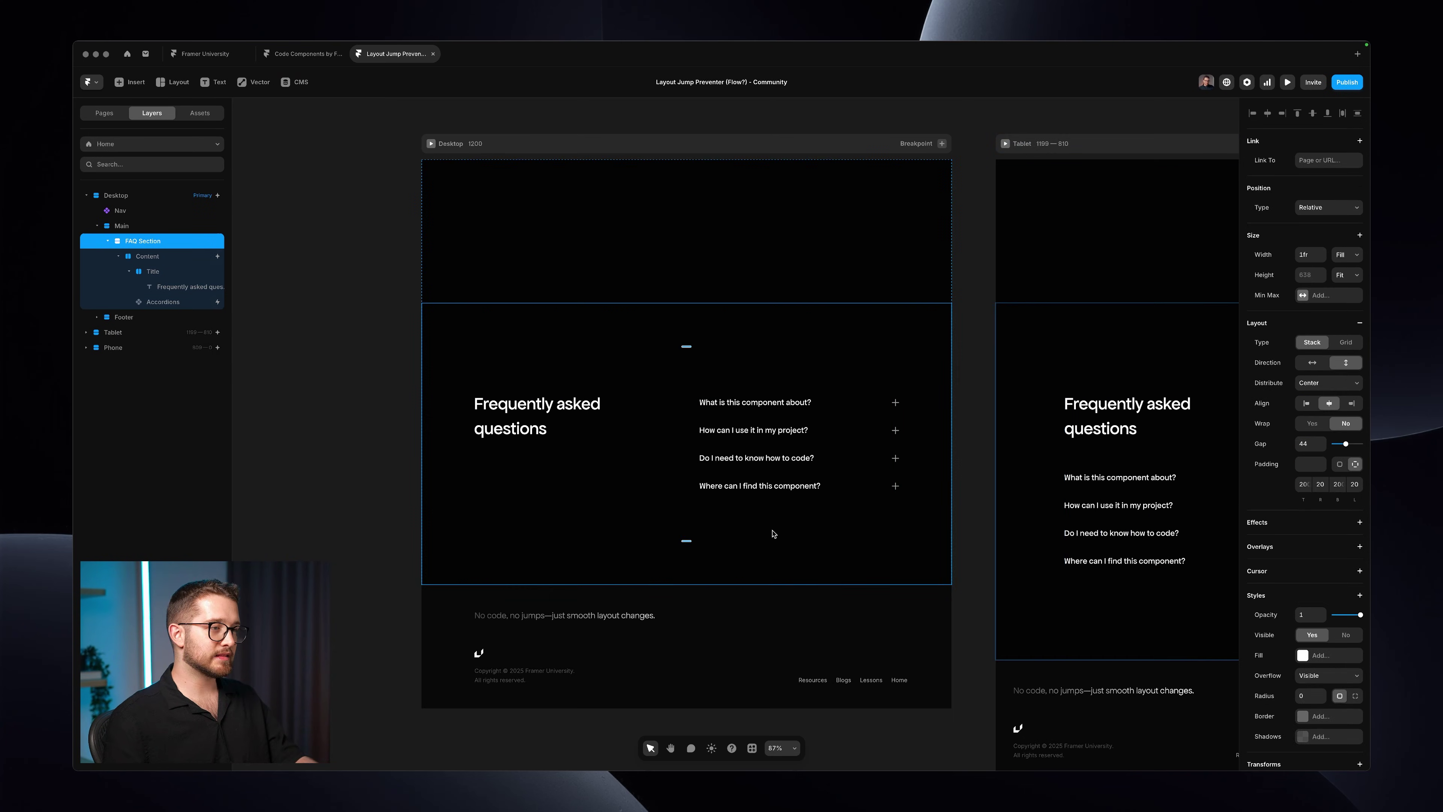
{"action": "double_click", "coordinate": [768, 452]}
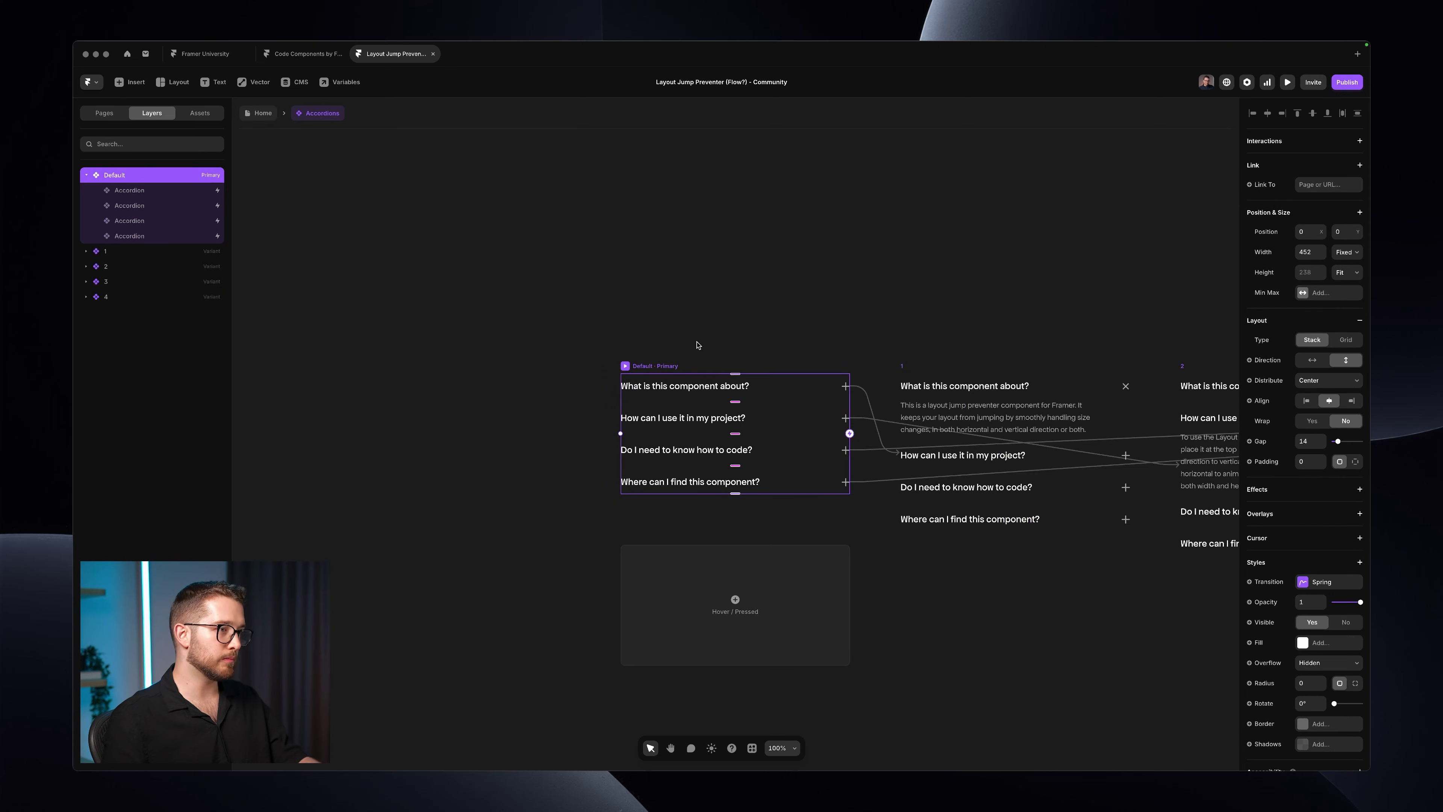
{"action": "left_click", "coordinate": [1314, 581]}
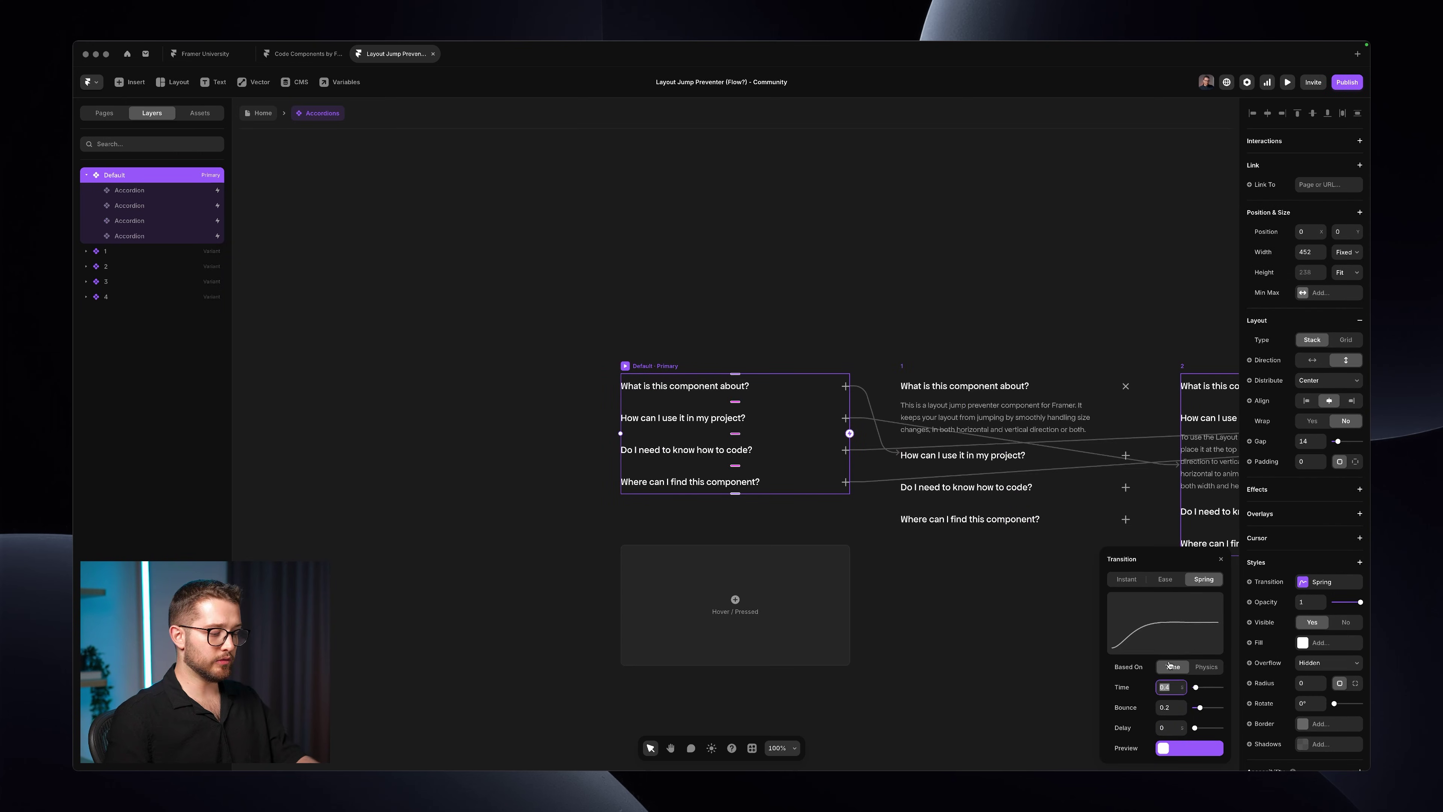
- Open the nested Accordion component, check its Spring transition, and return to Accordions
{"action": "left_click", "coordinate": [138, 191]}
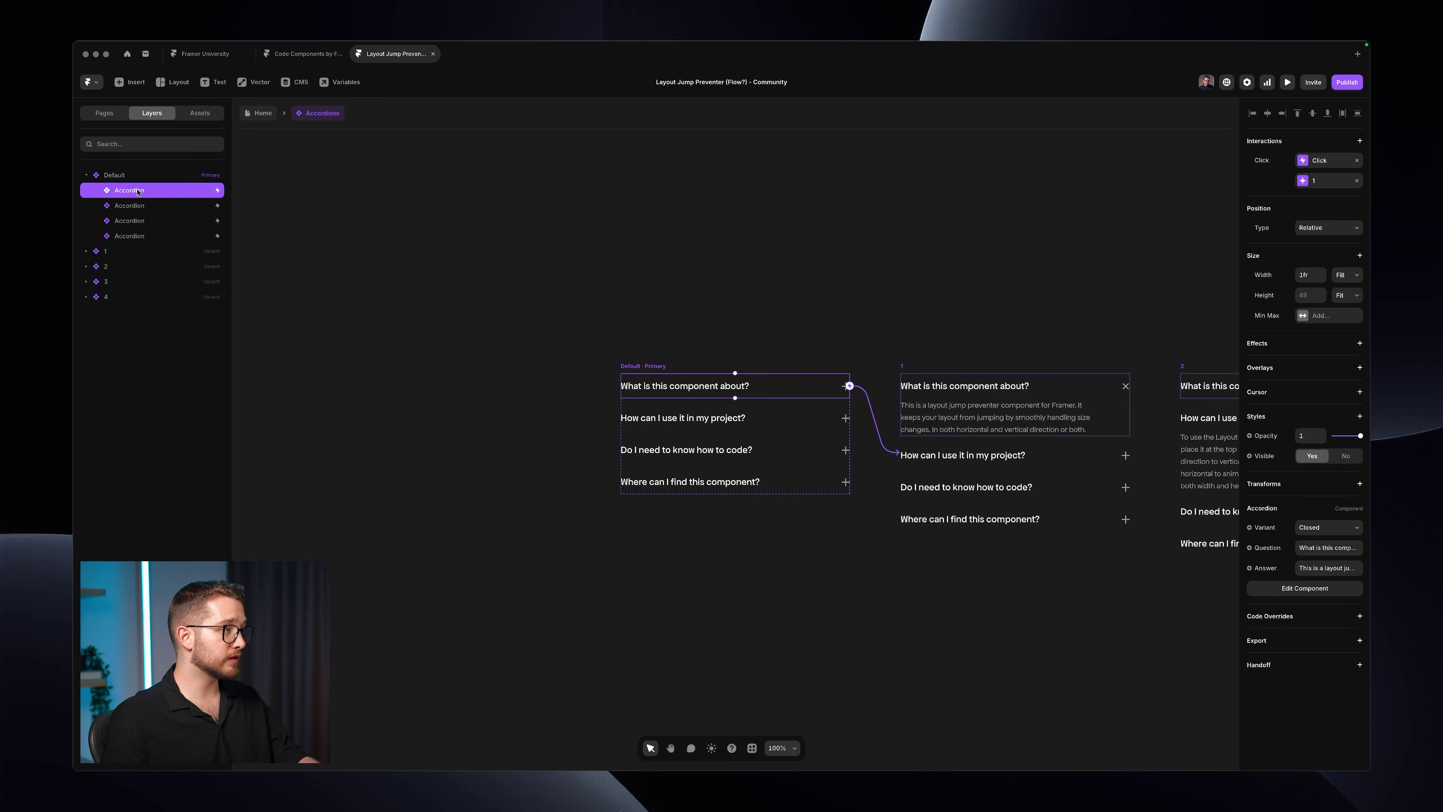
{"action": "double_click", "coordinate": [138, 191]}
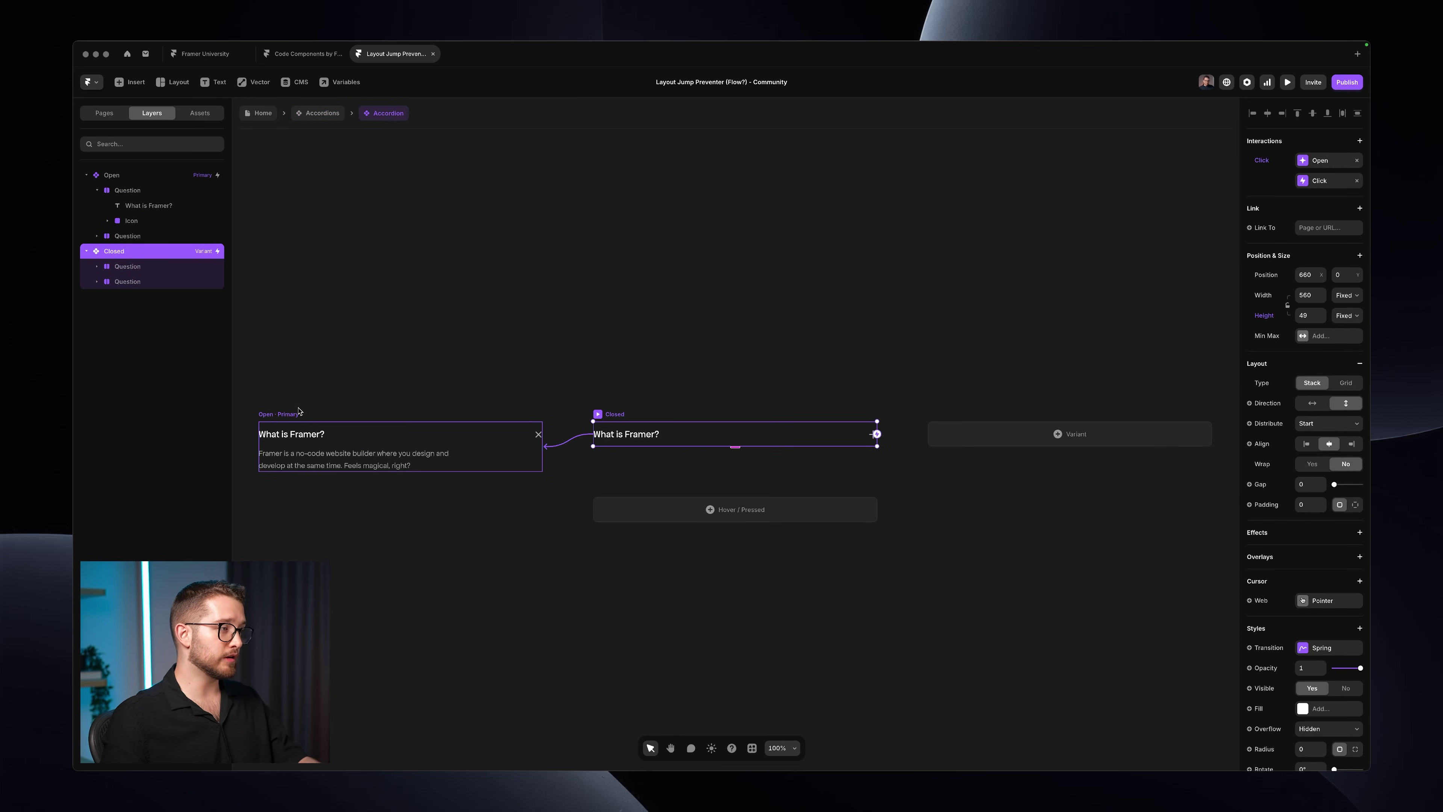
{"action": "left_click", "coordinate": [1310, 648]}
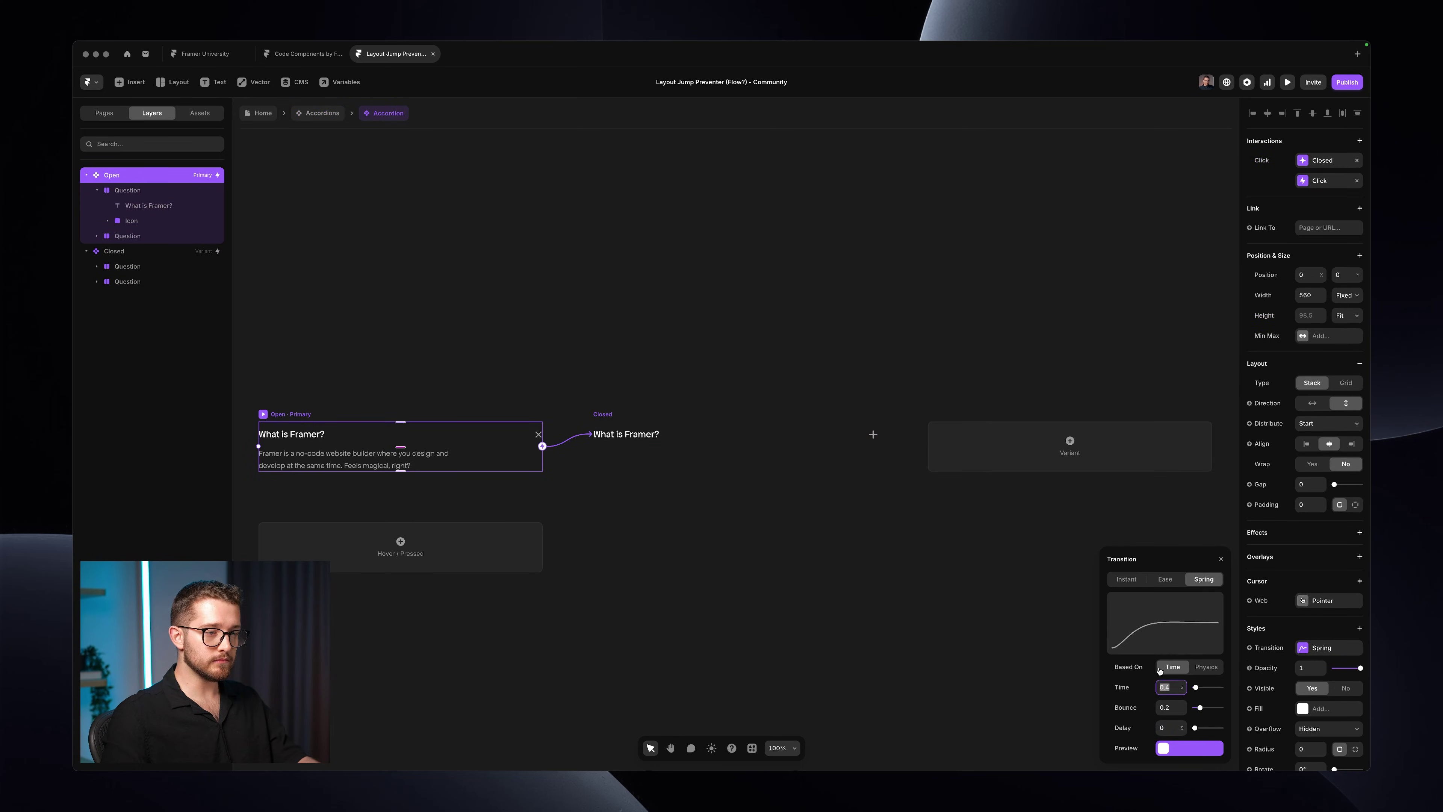
{"action": "left_click", "coordinate": [750, 317]}
{"action": "left_click", "coordinate": [320, 112]}
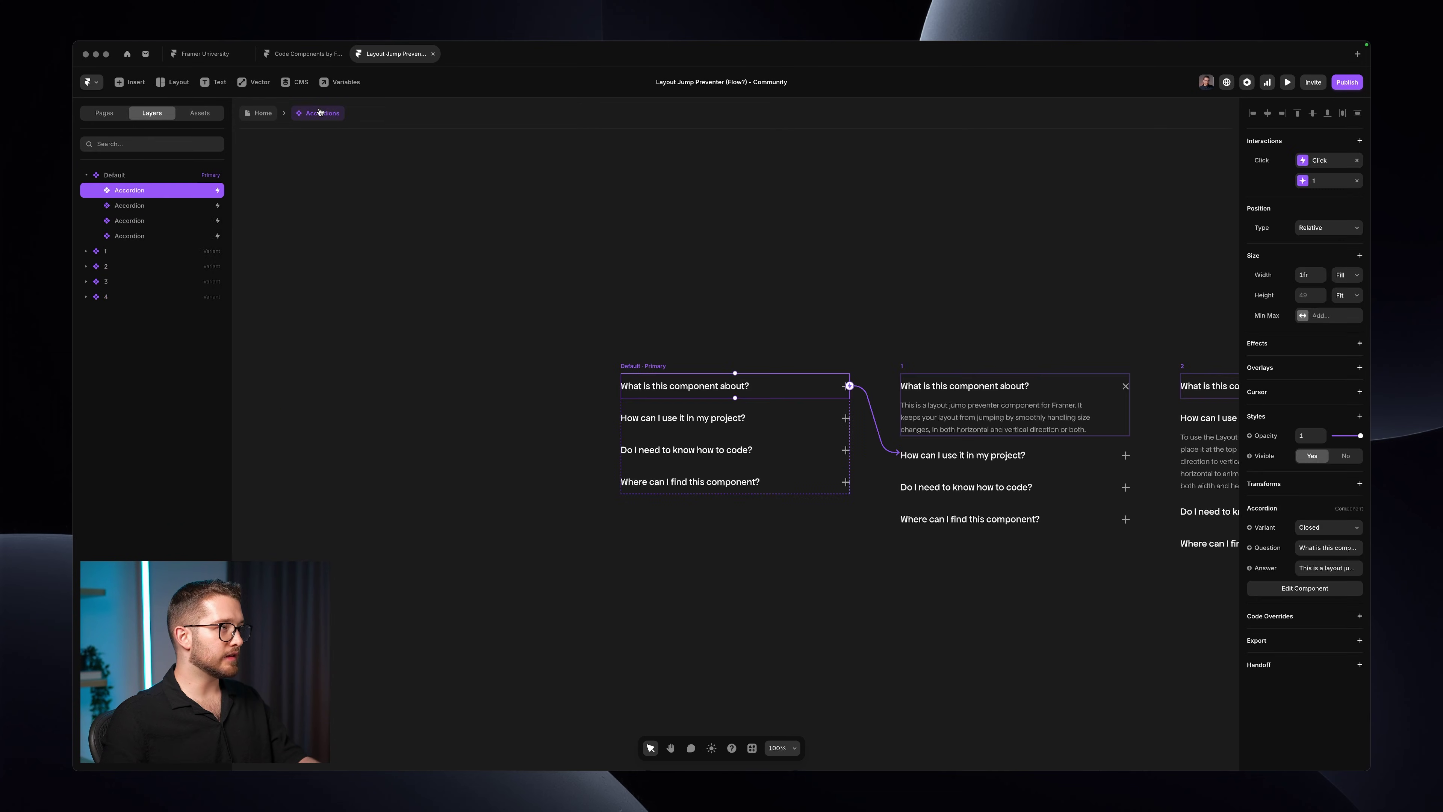
- Return to Home, hide the editor, and toggle the 'How can I use it in my project?' answer twice
{"action": "left_click", "coordinate": [255, 113]}
{"action": "left_click", "coordinate": [631, 227]}
{"action": "key", "text": "super+period"}
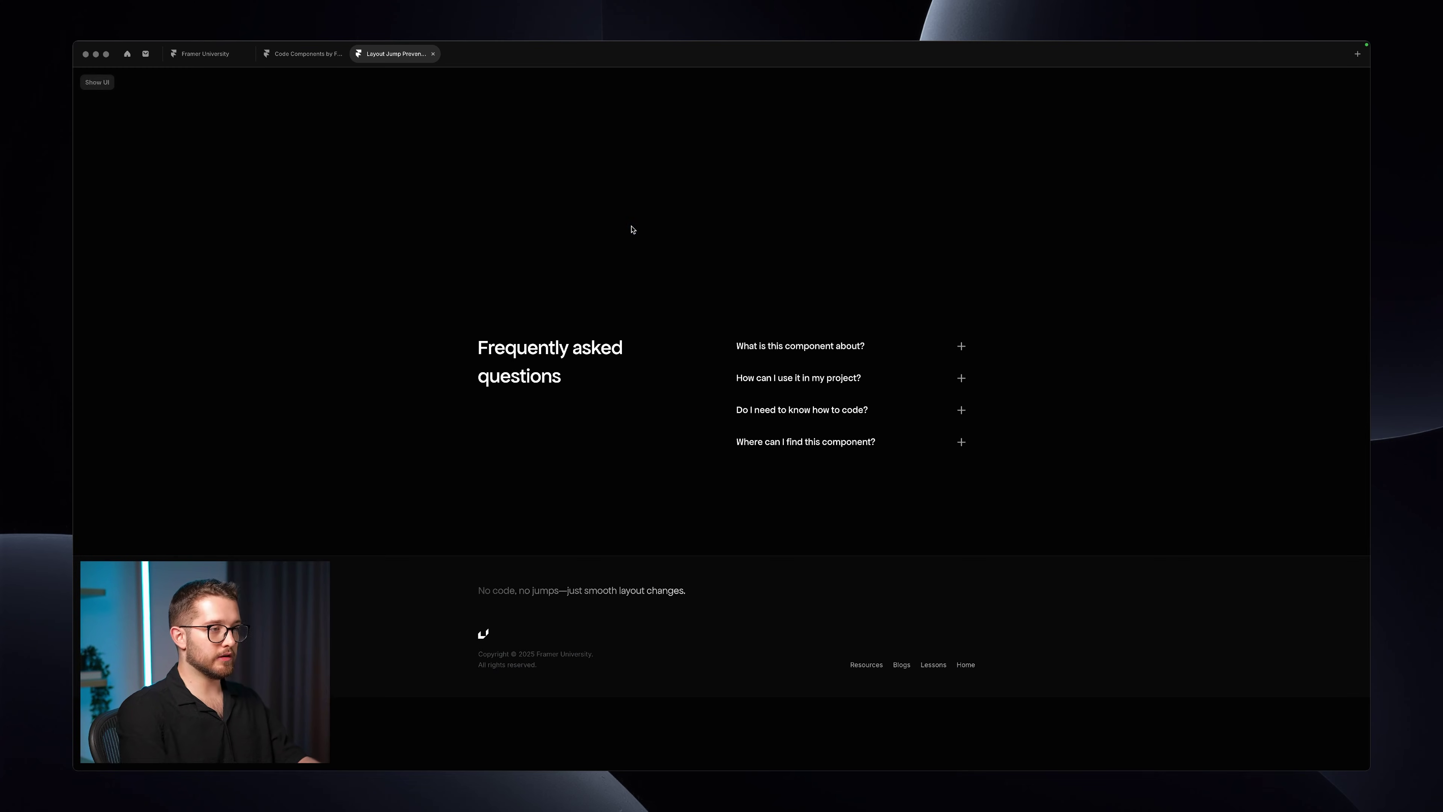
{"action": "left_click", "coordinate": [798, 377]}
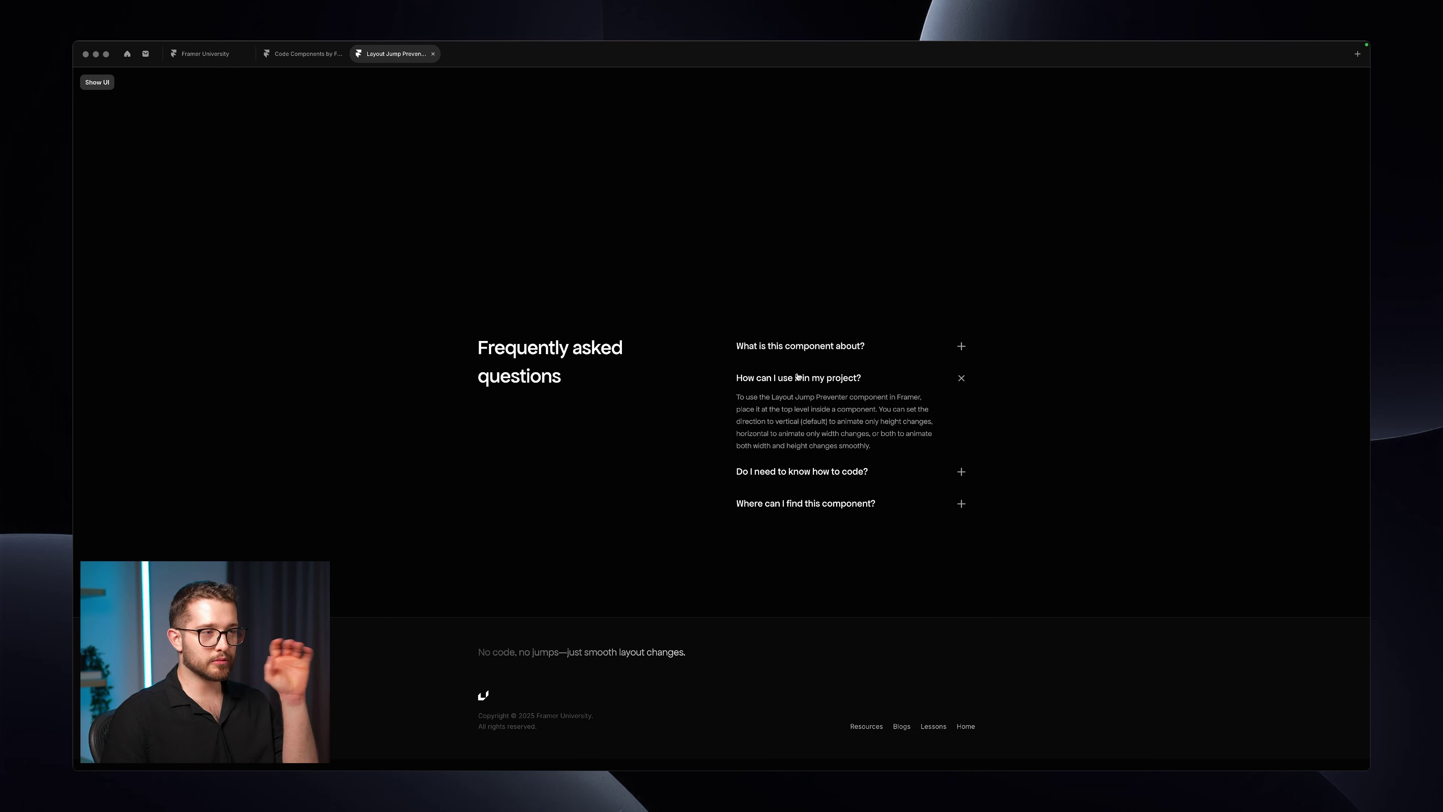
{"action": "left_click", "coordinate": [798, 377]}
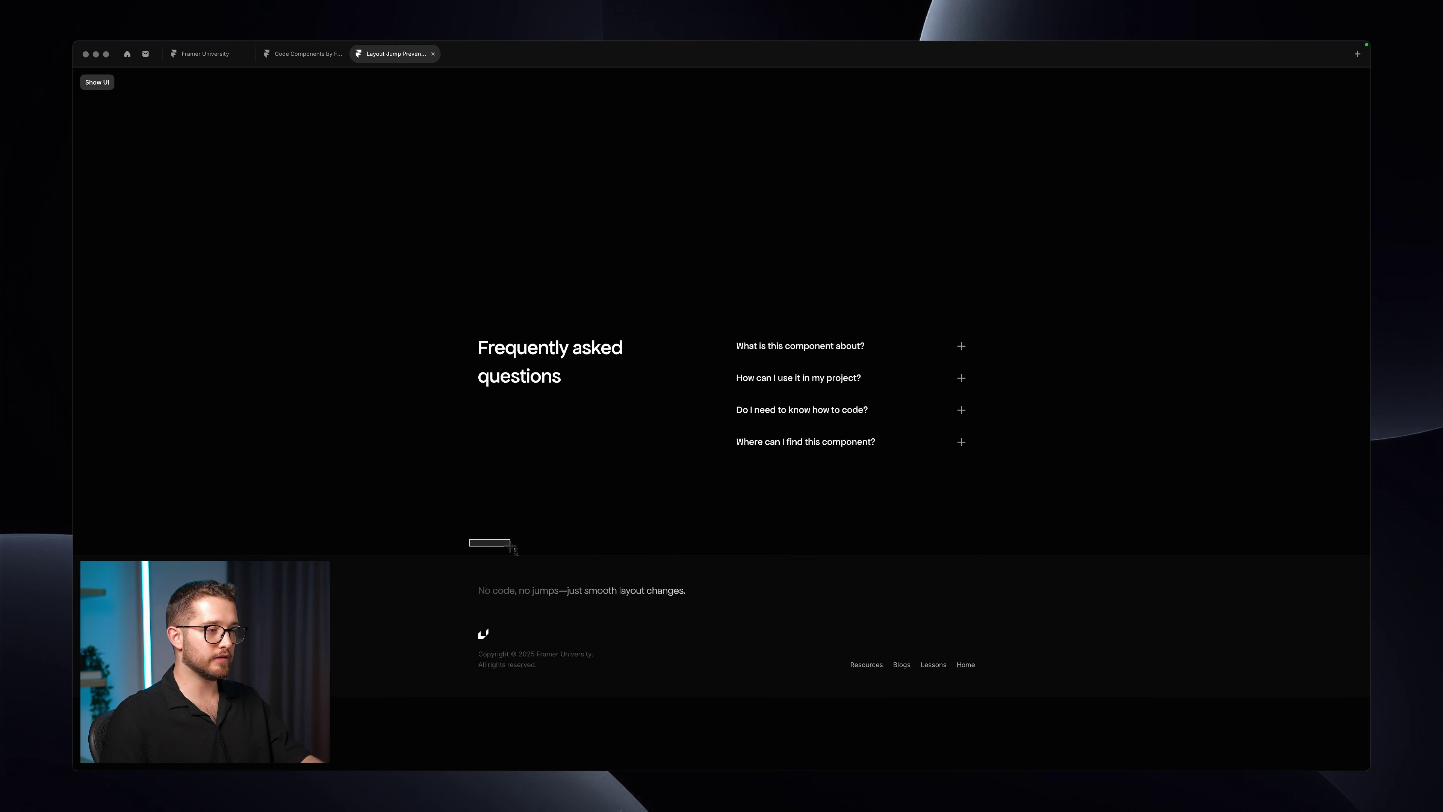
{"action": "left_click_drag", "start_coordinate": [511, 546], "coordinate": [980, 732]}
{"action": "left_click", "coordinate": [840, 377]}
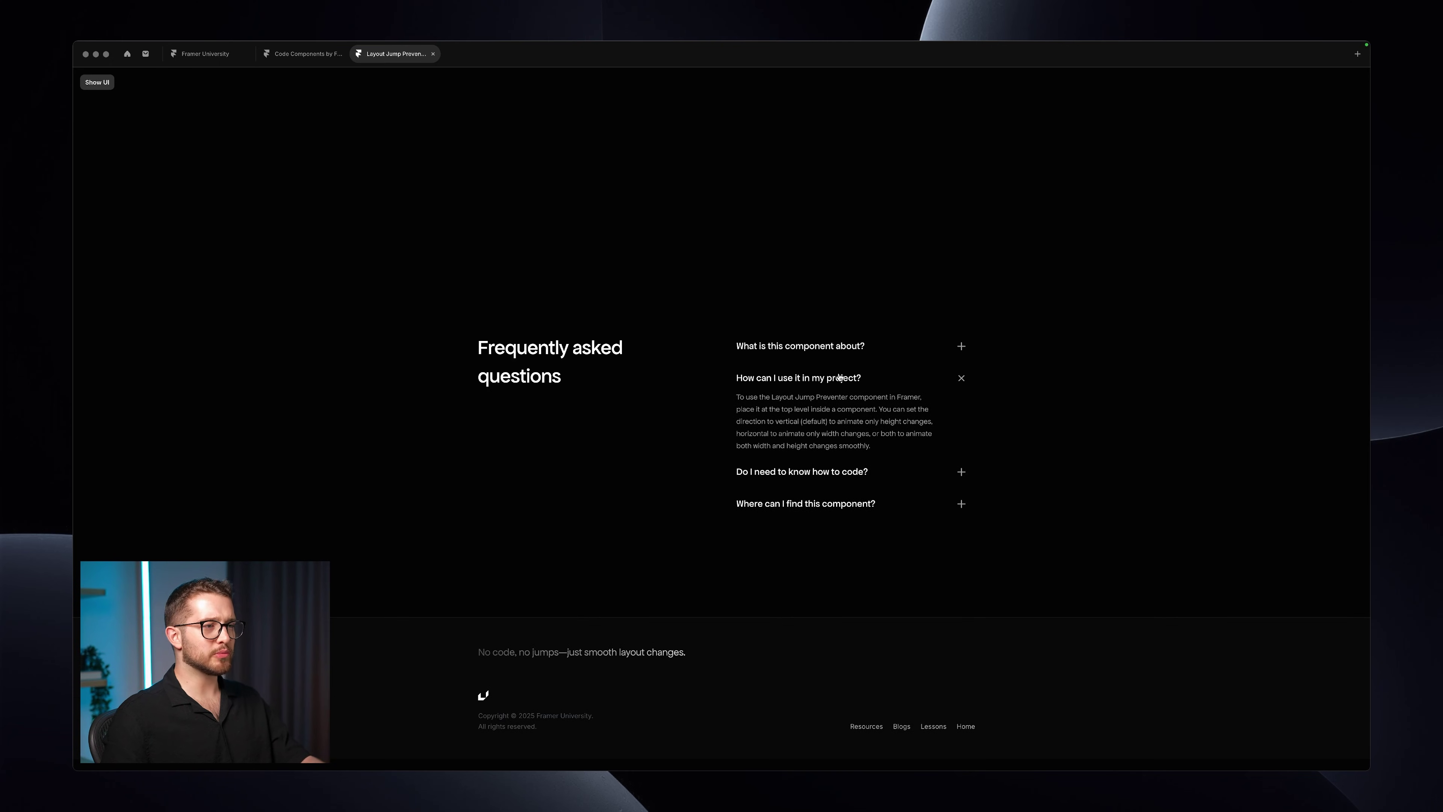
{"action": "left_click", "coordinate": [840, 377]}
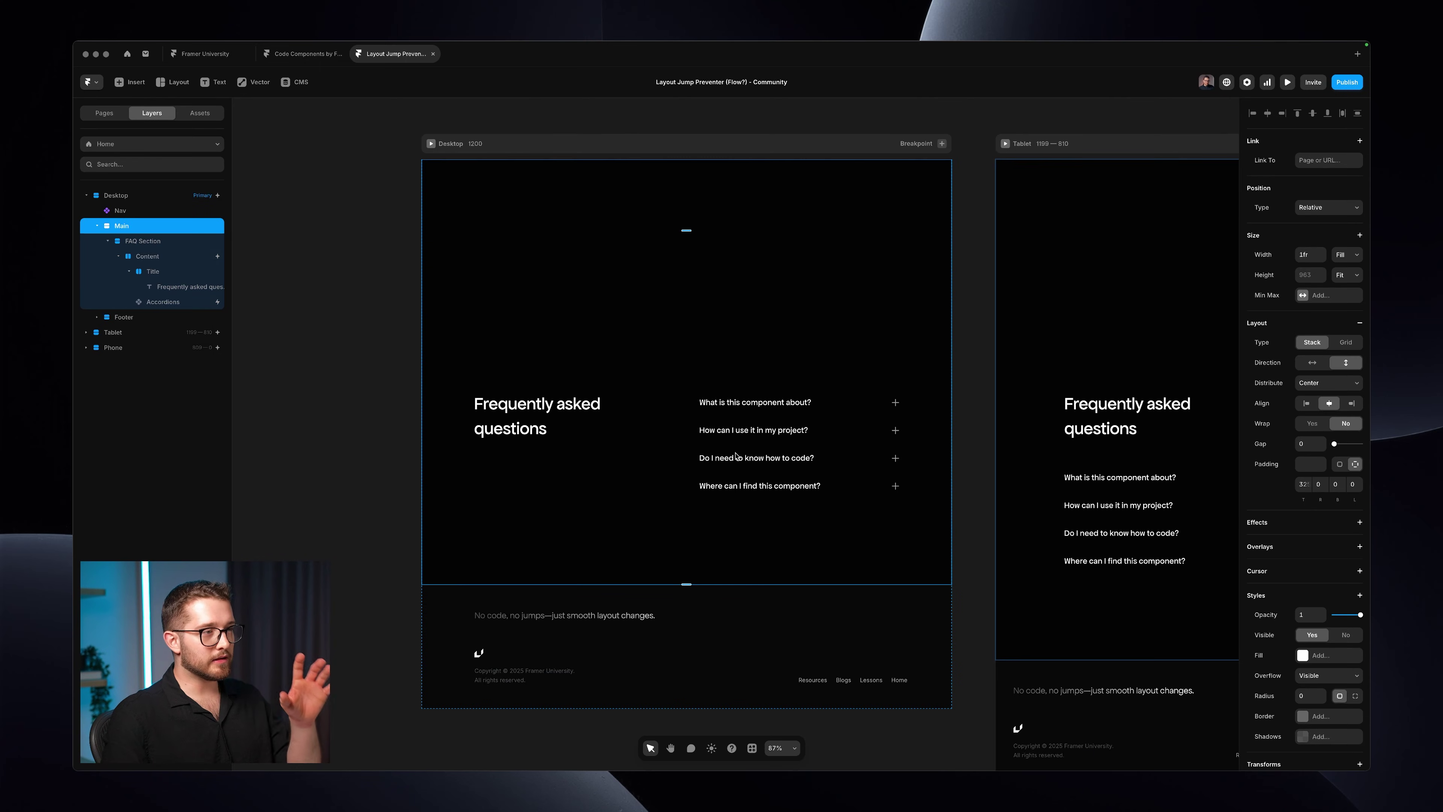
{"action": "left_click", "coordinate": [746, 422]}
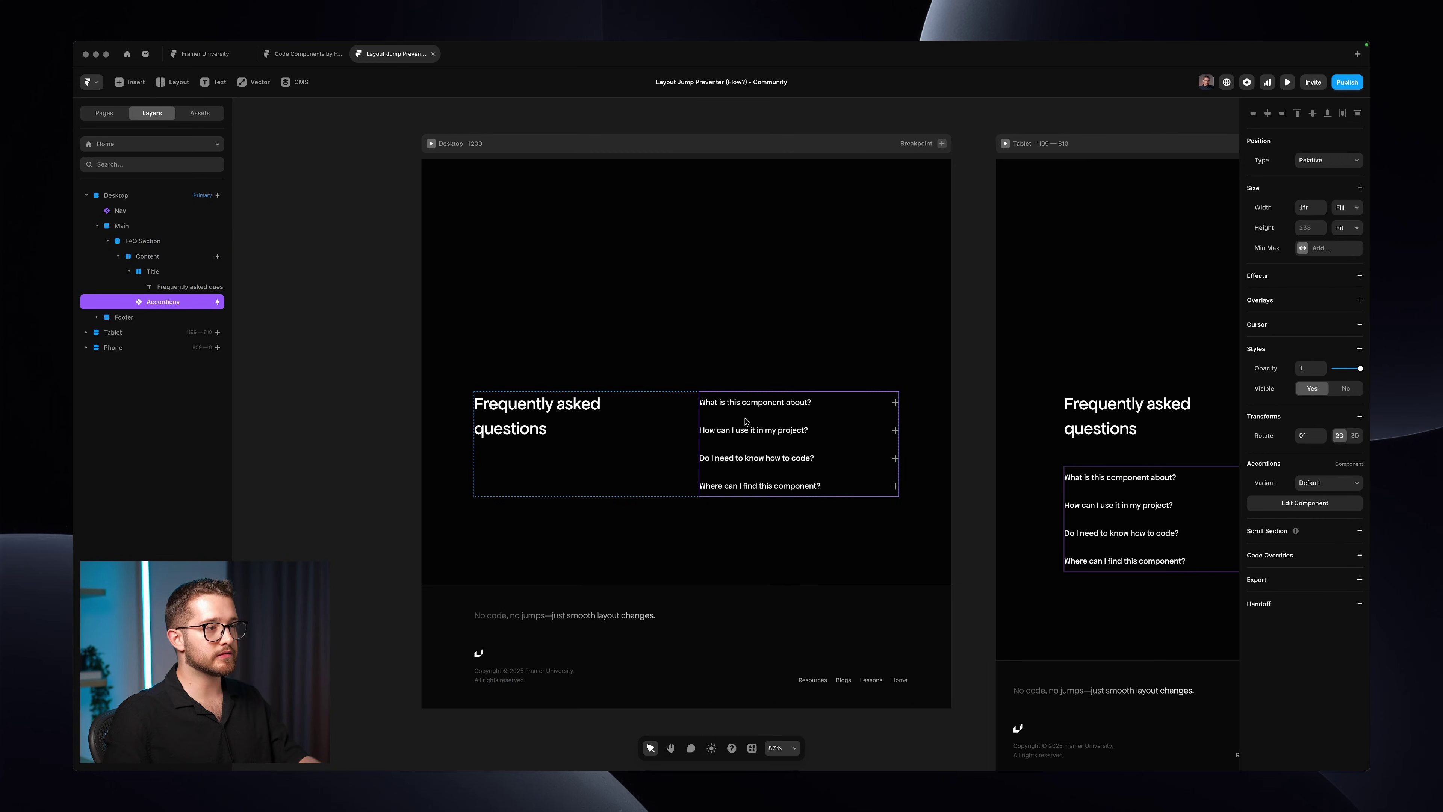
{"action": "left_click", "coordinate": [539, 149]}
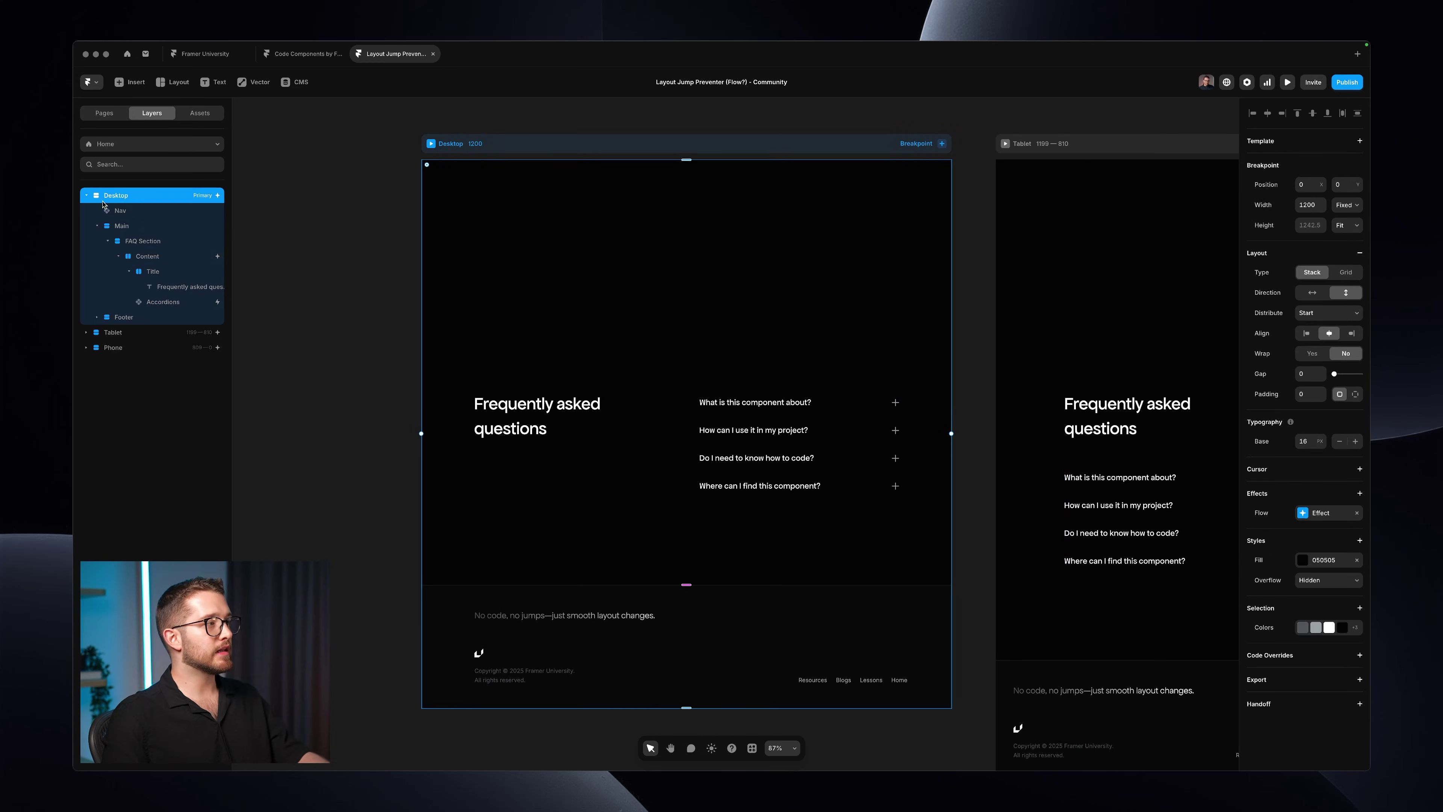
{"action": "left_click", "coordinate": [1300, 514]}
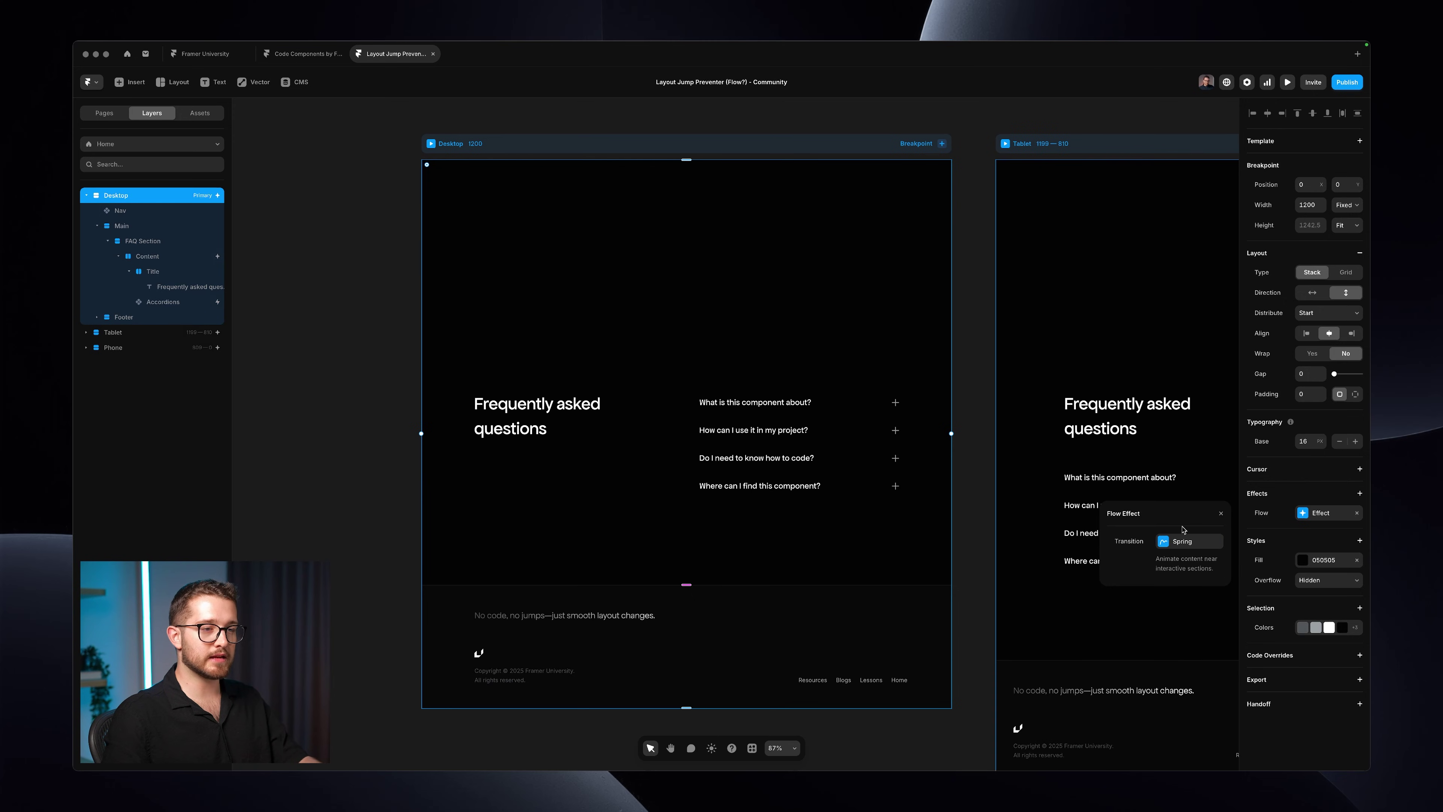
{"action": "left_click", "coordinate": [1182, 540]}
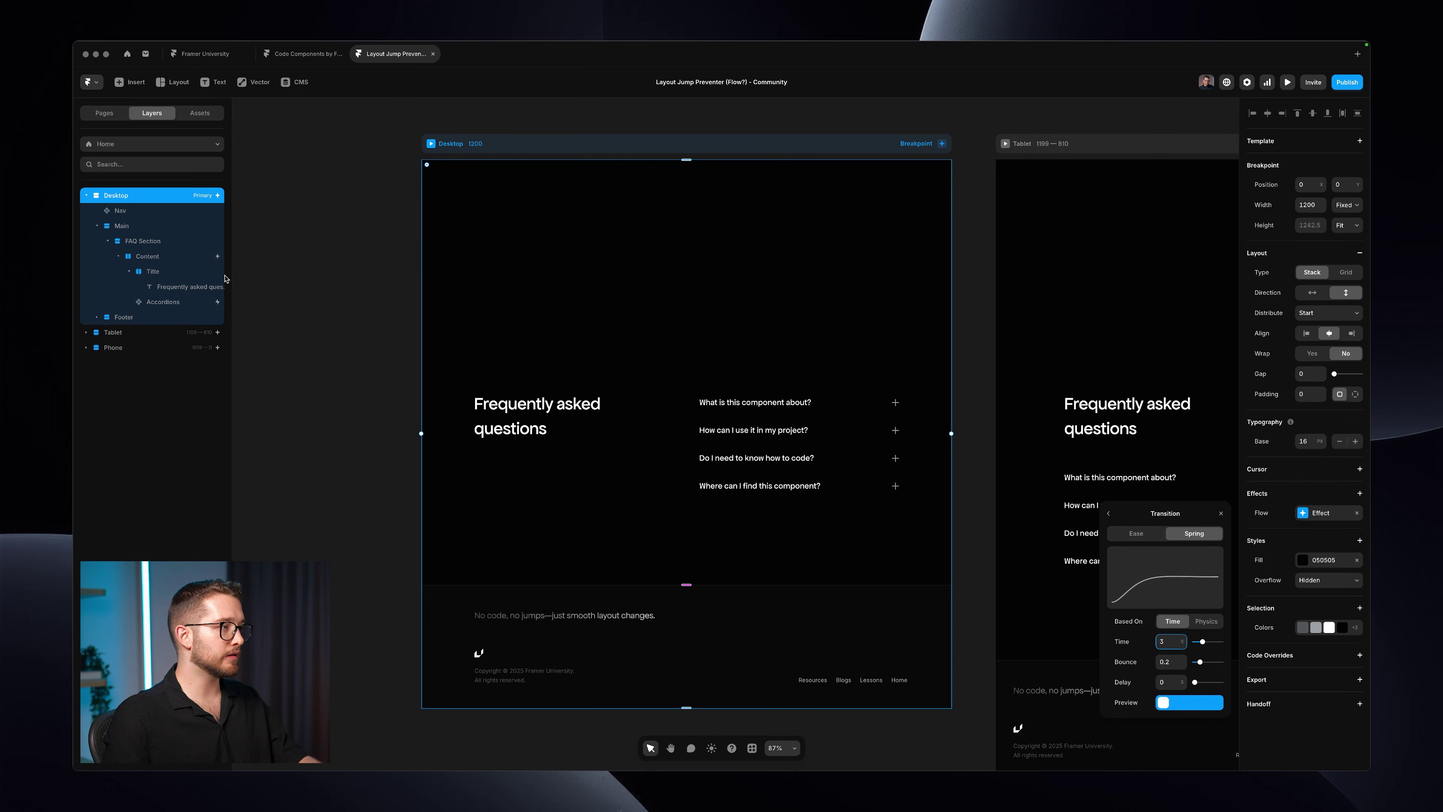
{"action": "left_click", "coordinate": [179, 257]}
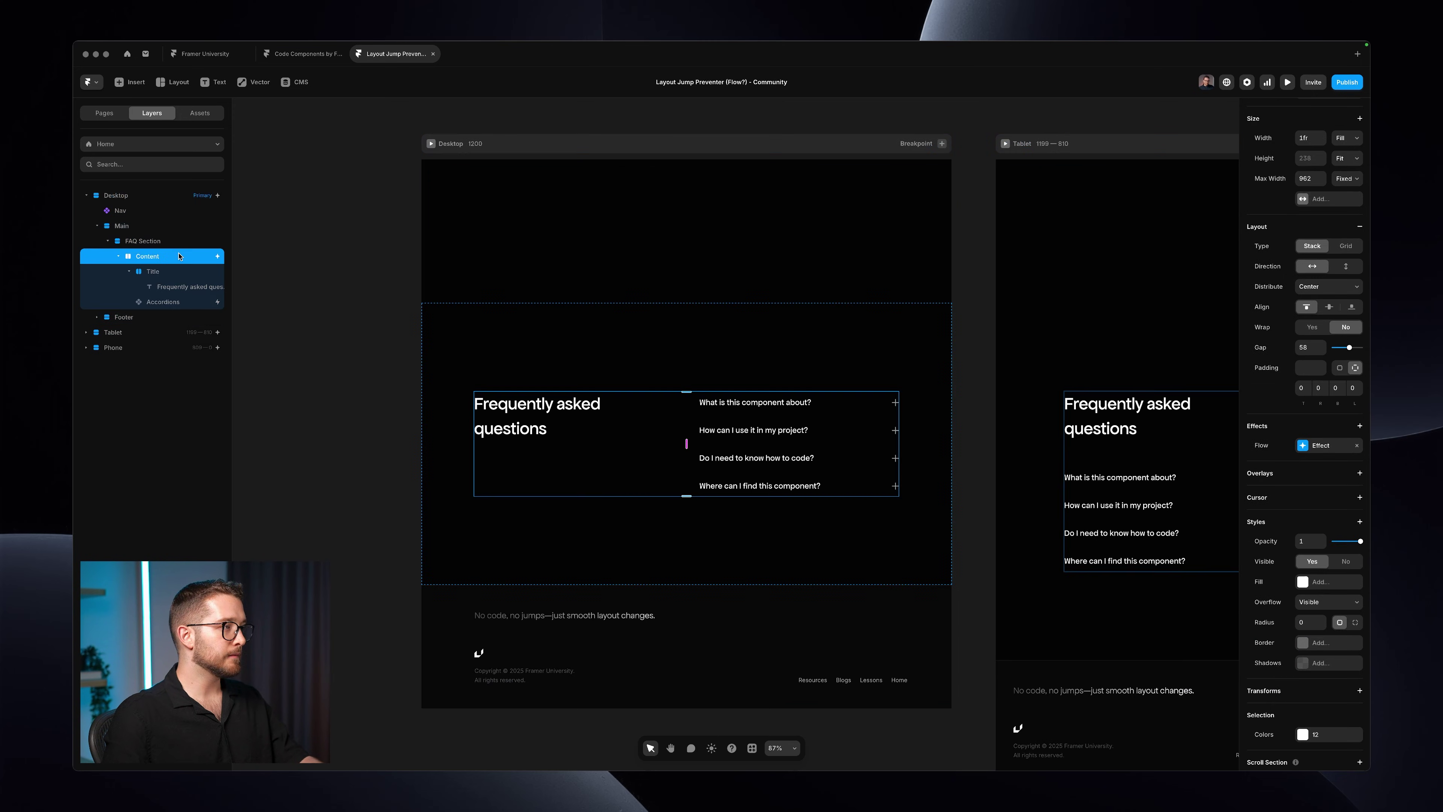
{"action": "left_click", "coordinate": [1330, 451]}
{"action": "left_click", "coordinate": [1170, 471]}
{"action": "left_click", "coordinate": [1177, 572]}
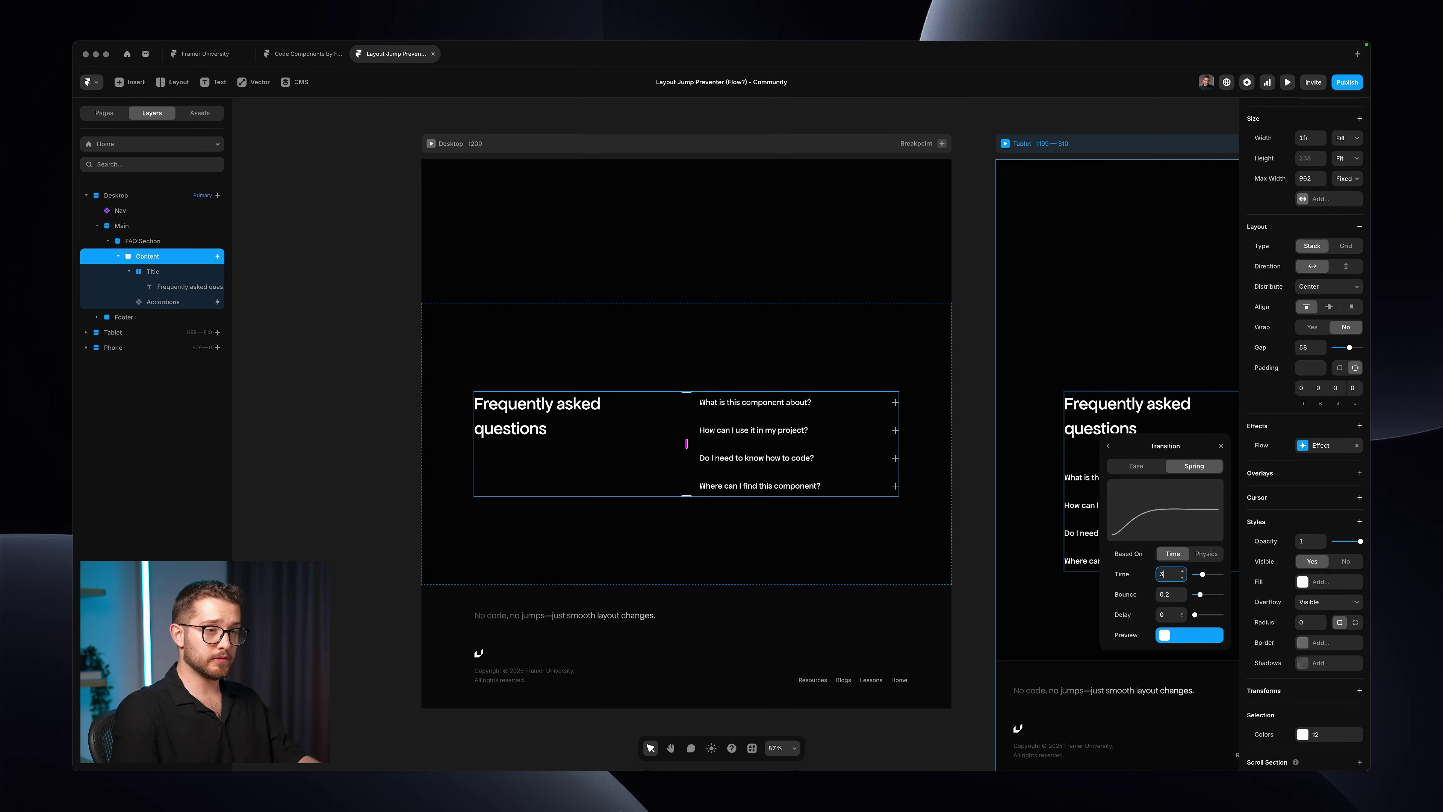
{"action": "left_click", "coordinate": [300, 289]}
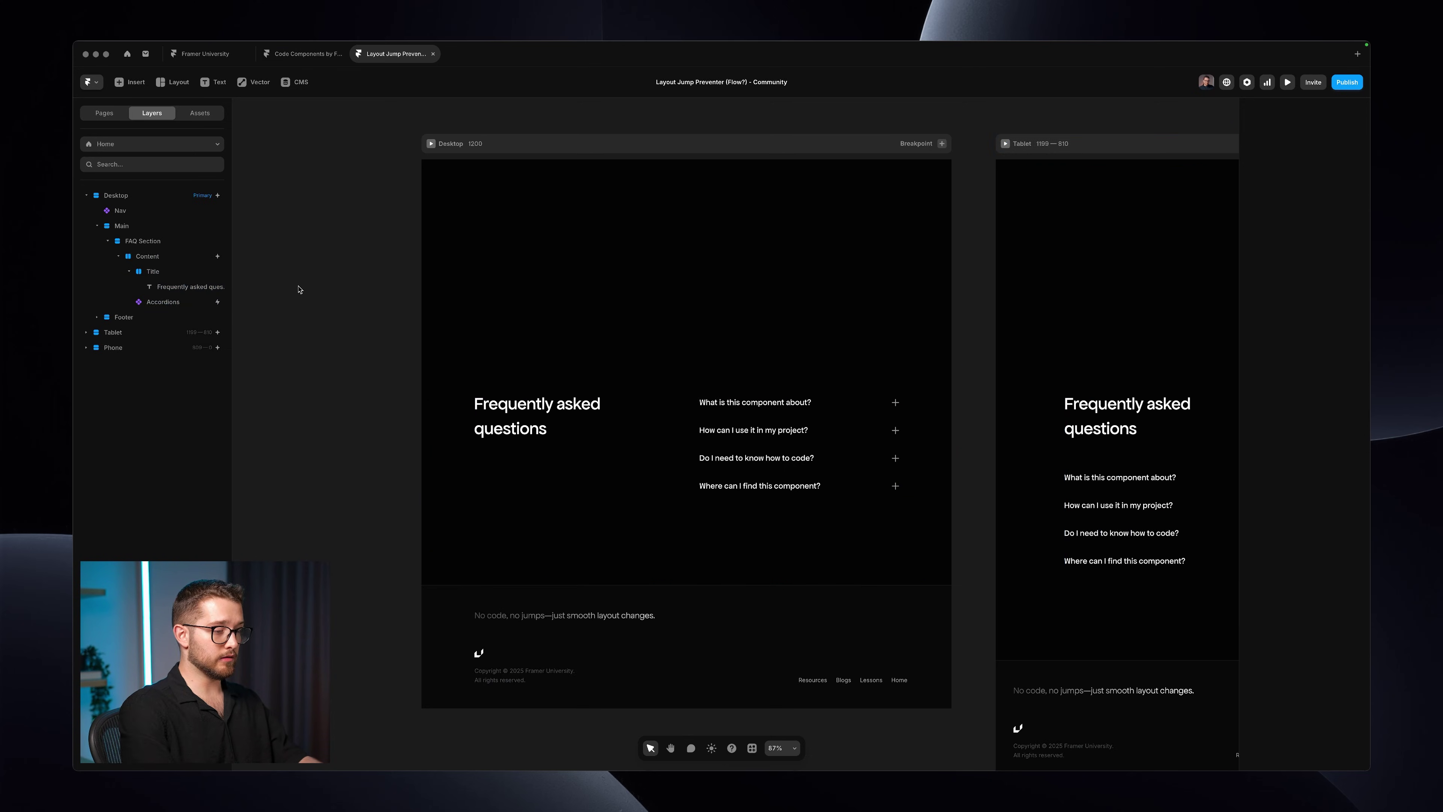
{"action": "key", "text": "super+backslash"}
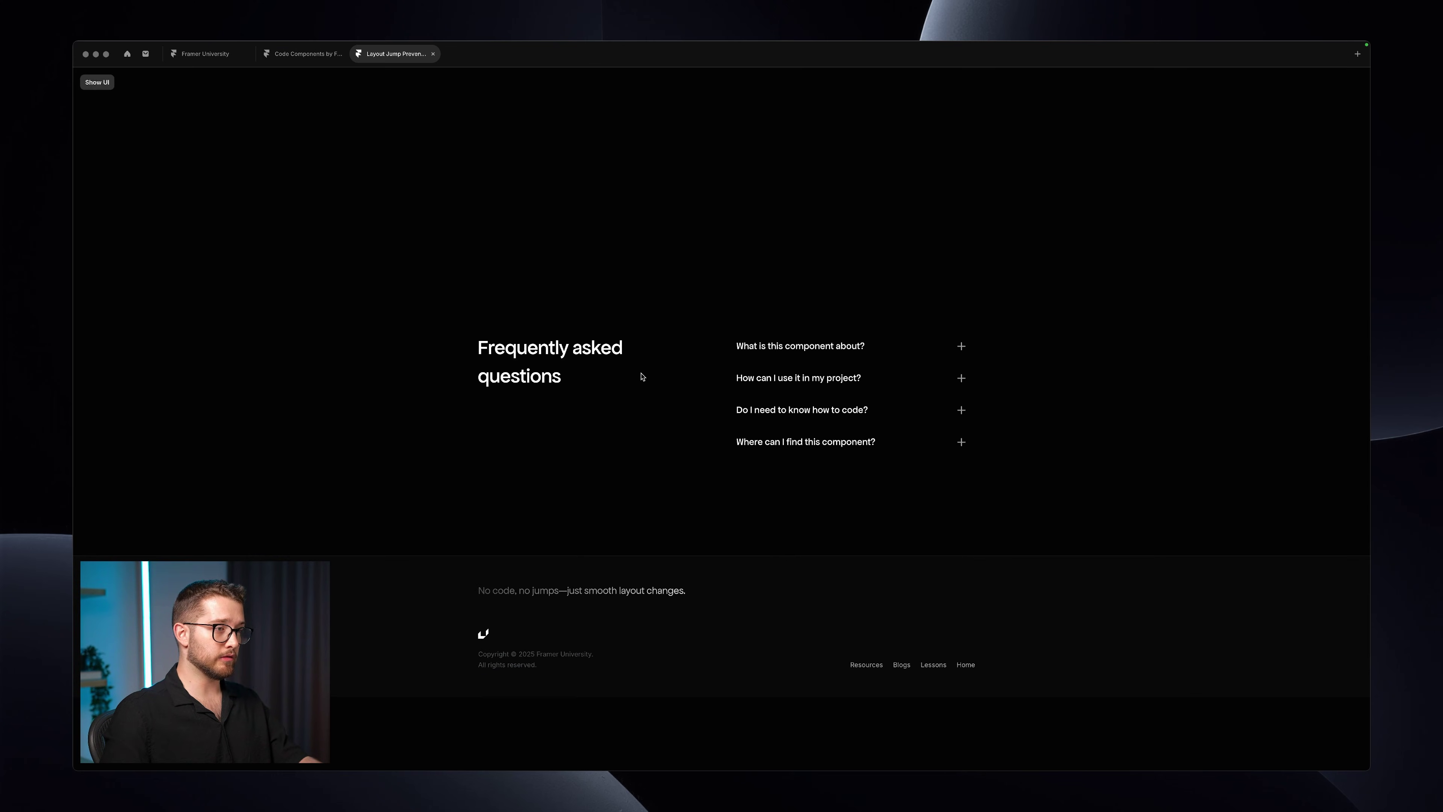
{"action": "left_click", "coordinate": [816, 376]}
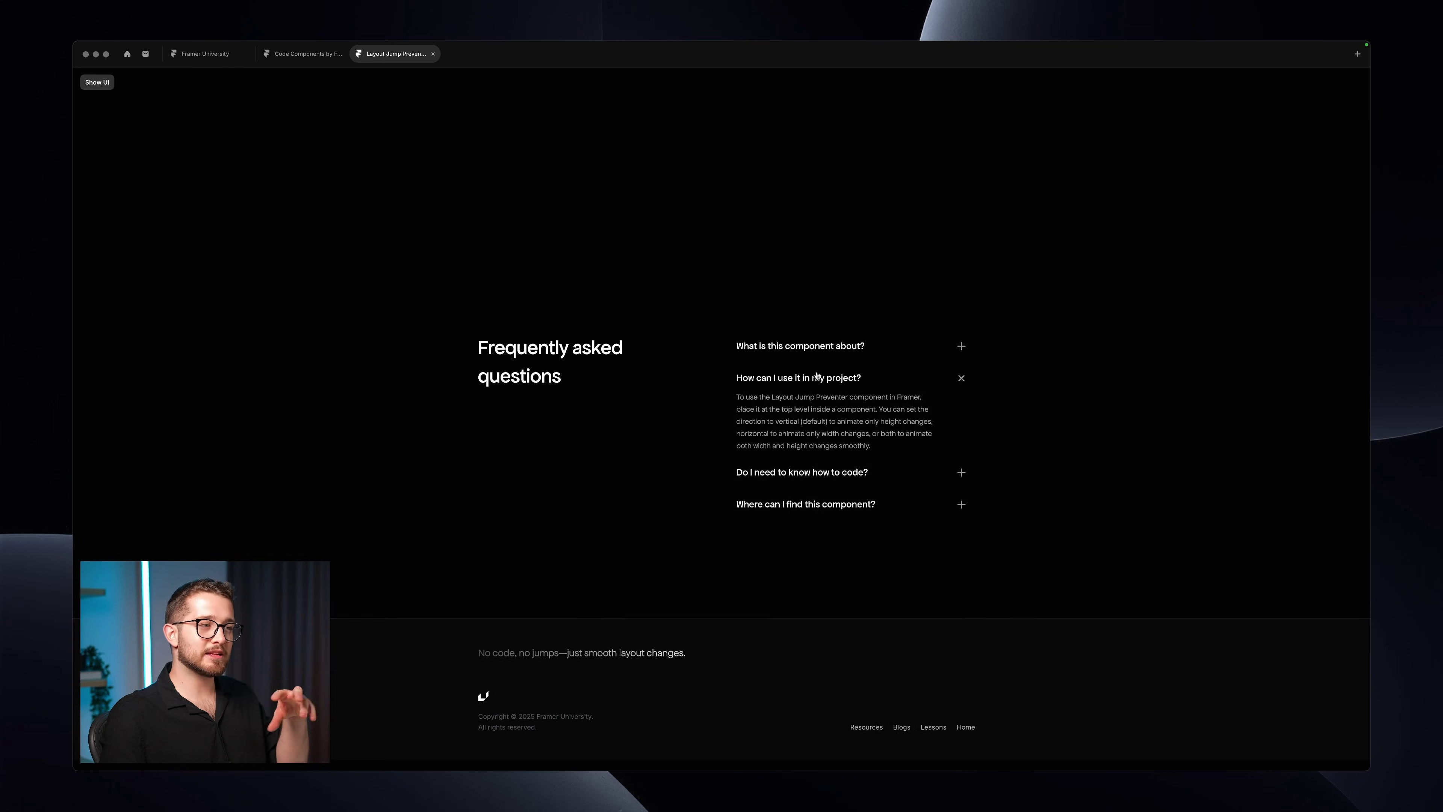
{"action": "left_click", "coordinate": [817, 376]}
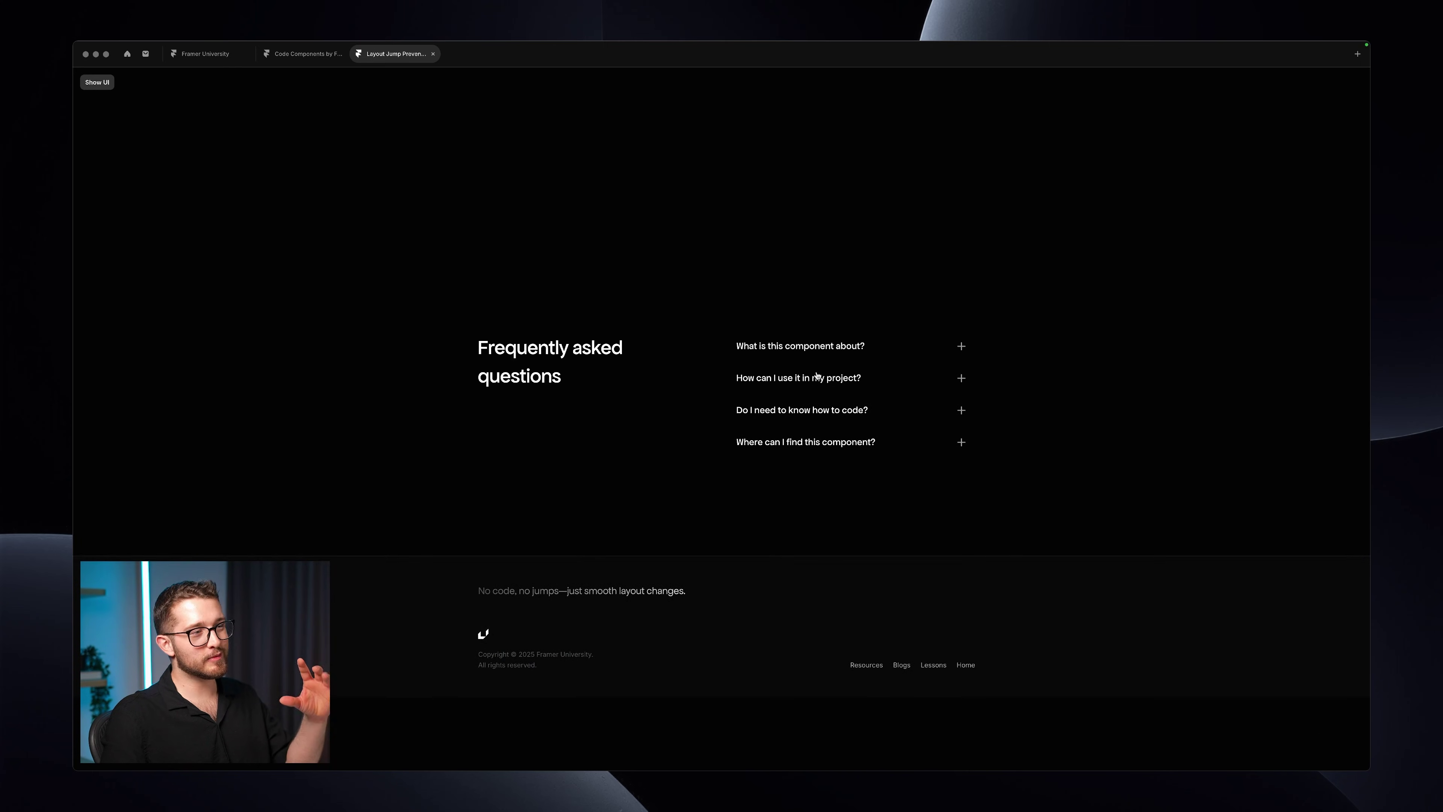
{"action": "left_click", "coordinate": [816, 376]}
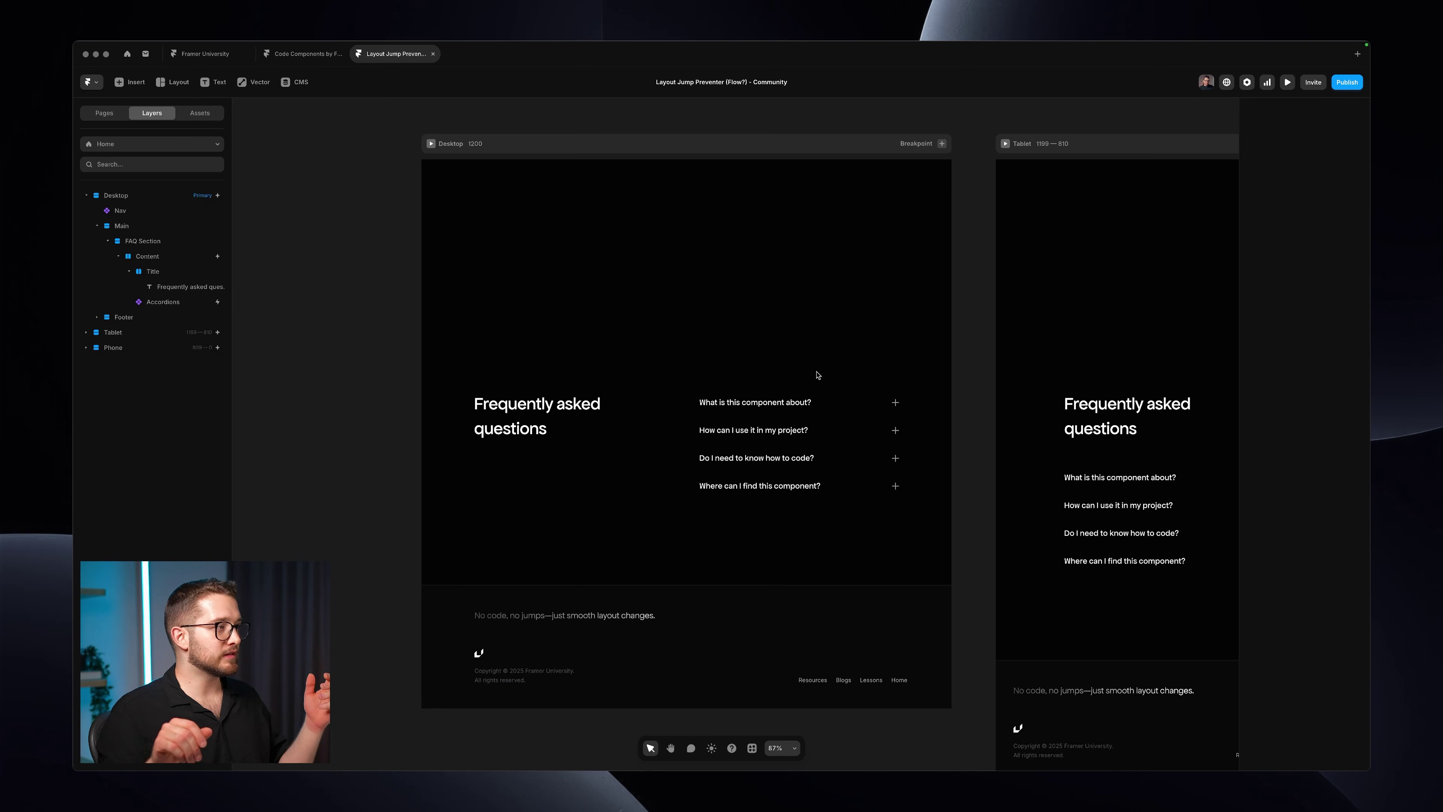
- Remove the Flow effect from the FAQ Content stack
{"action": "left_click", "coordinate": [554, 138]}
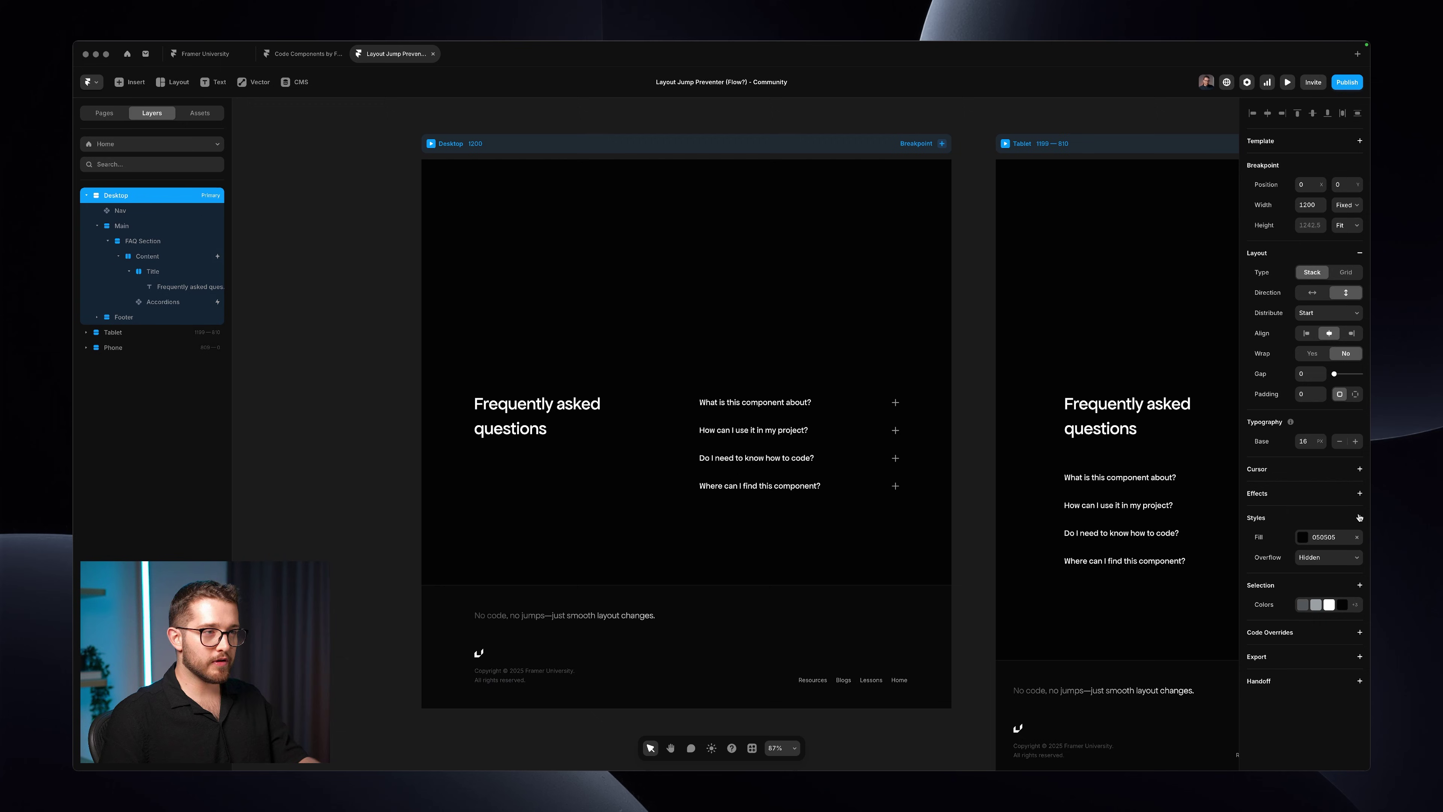
{"action": "left_click", "coordinate": [185, 260]}
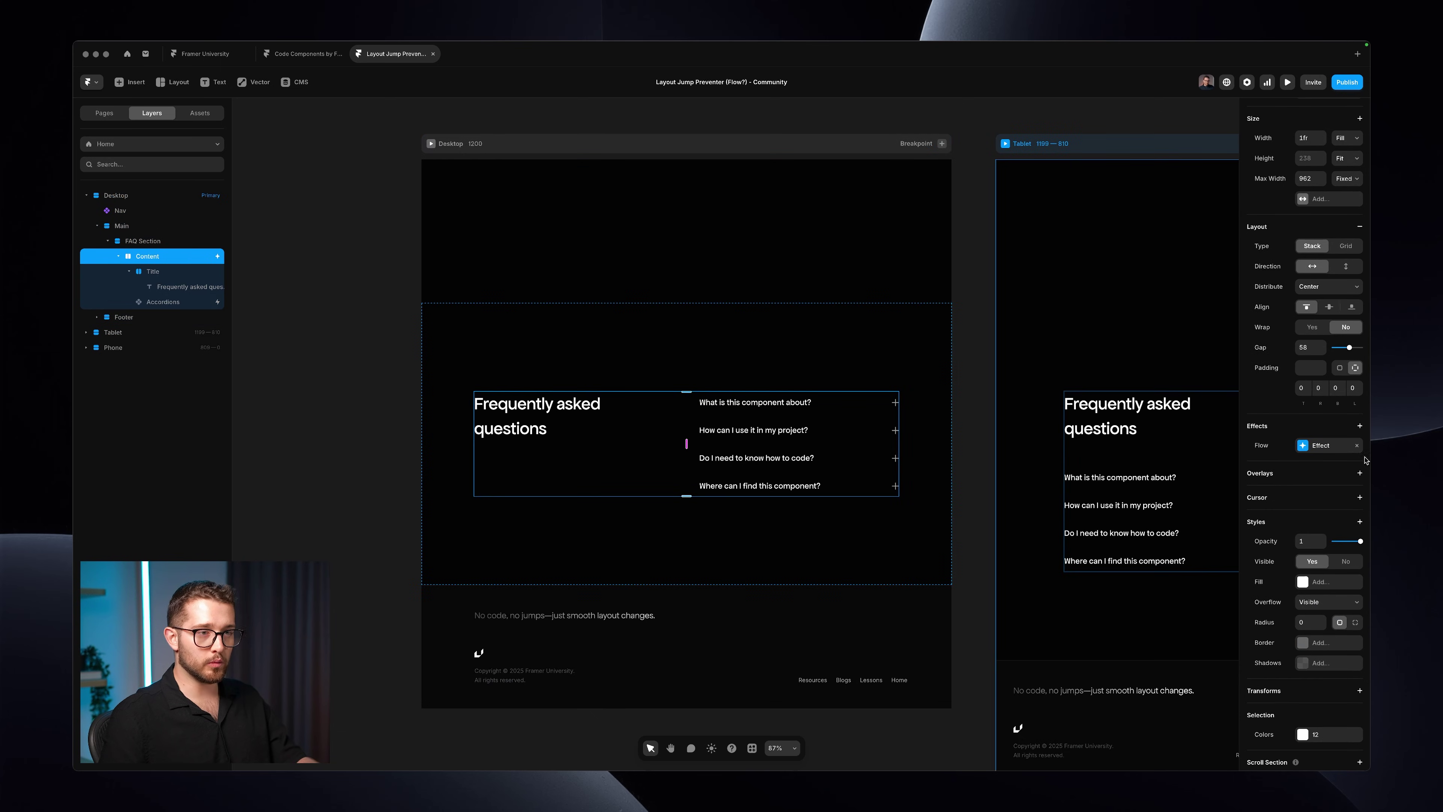
{"action": "left_click", "coordinate": [1355, 446]}
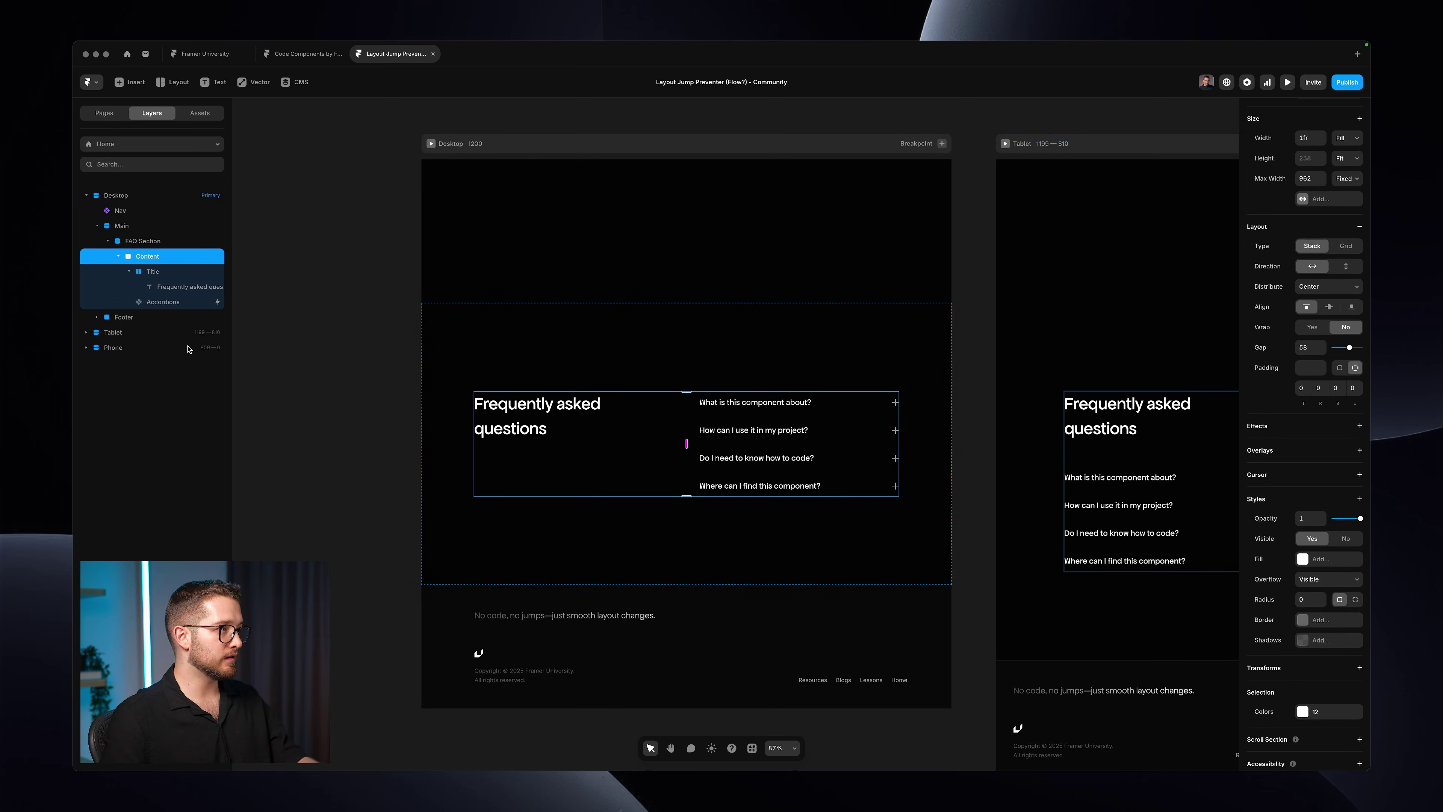
- Inspect Spring transitions in Accordions and the Accordion's Open variant, then go back to Accordions
{"action": "left_click", "coordinate": [755, 444]}
{"action": "double_click", "coordinate": [759, 425]}
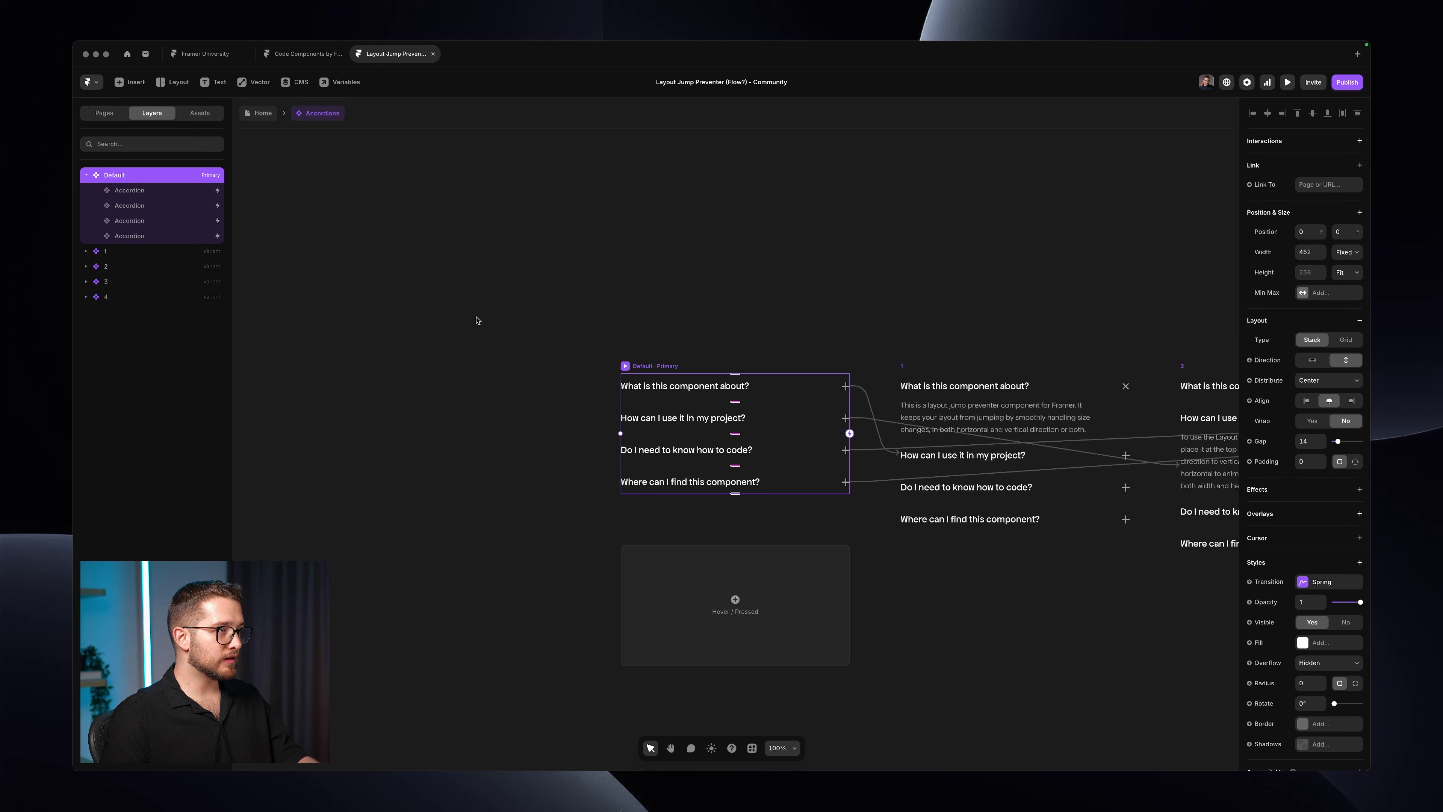
{"action": "left_click", "coordinate": [1335, 582]}
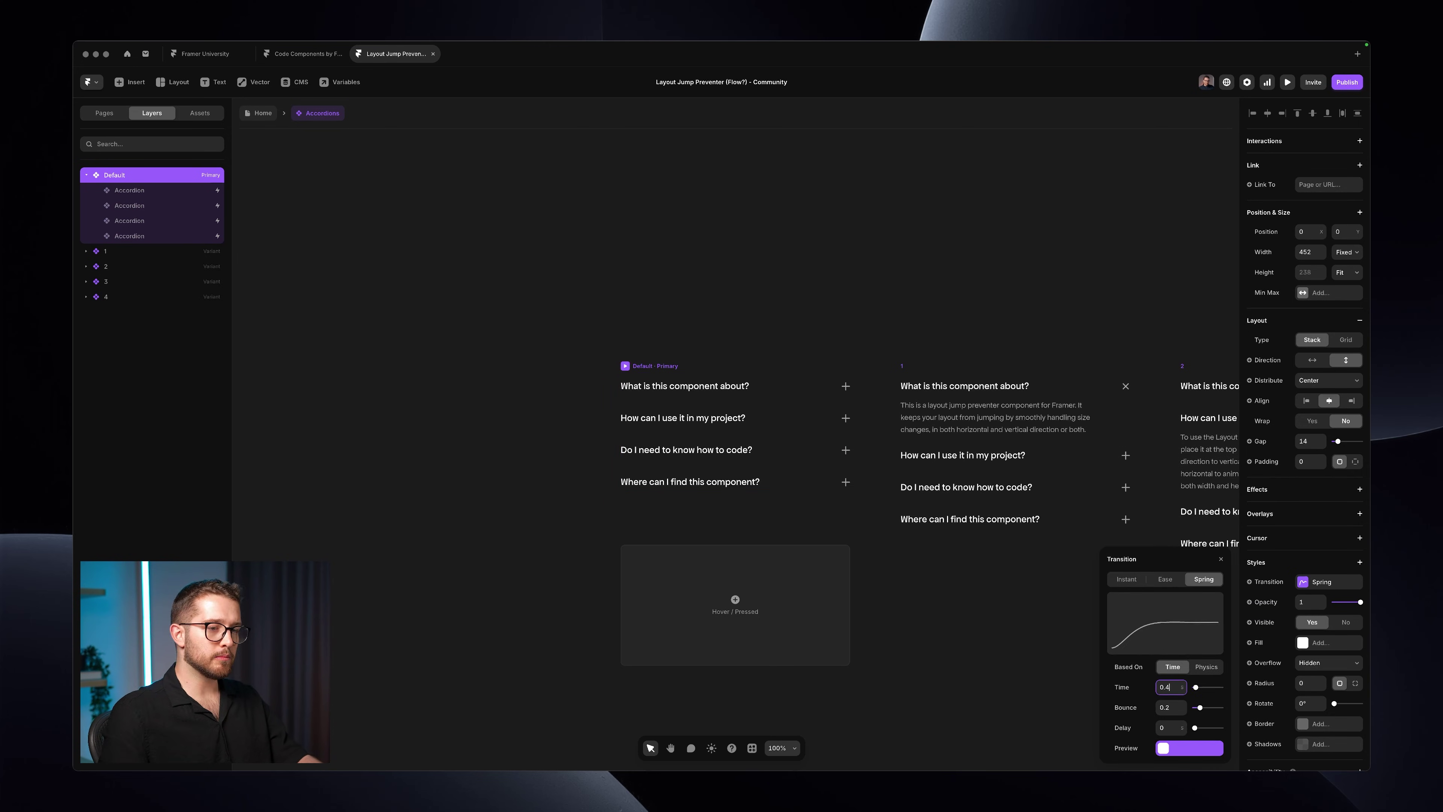
{"action": "left_click", "coordinate": [409, 249]}
{"action": "left_click", "coordinate": [183, 195]}
{"action": "double_click", "coordinate": [183, 196]}
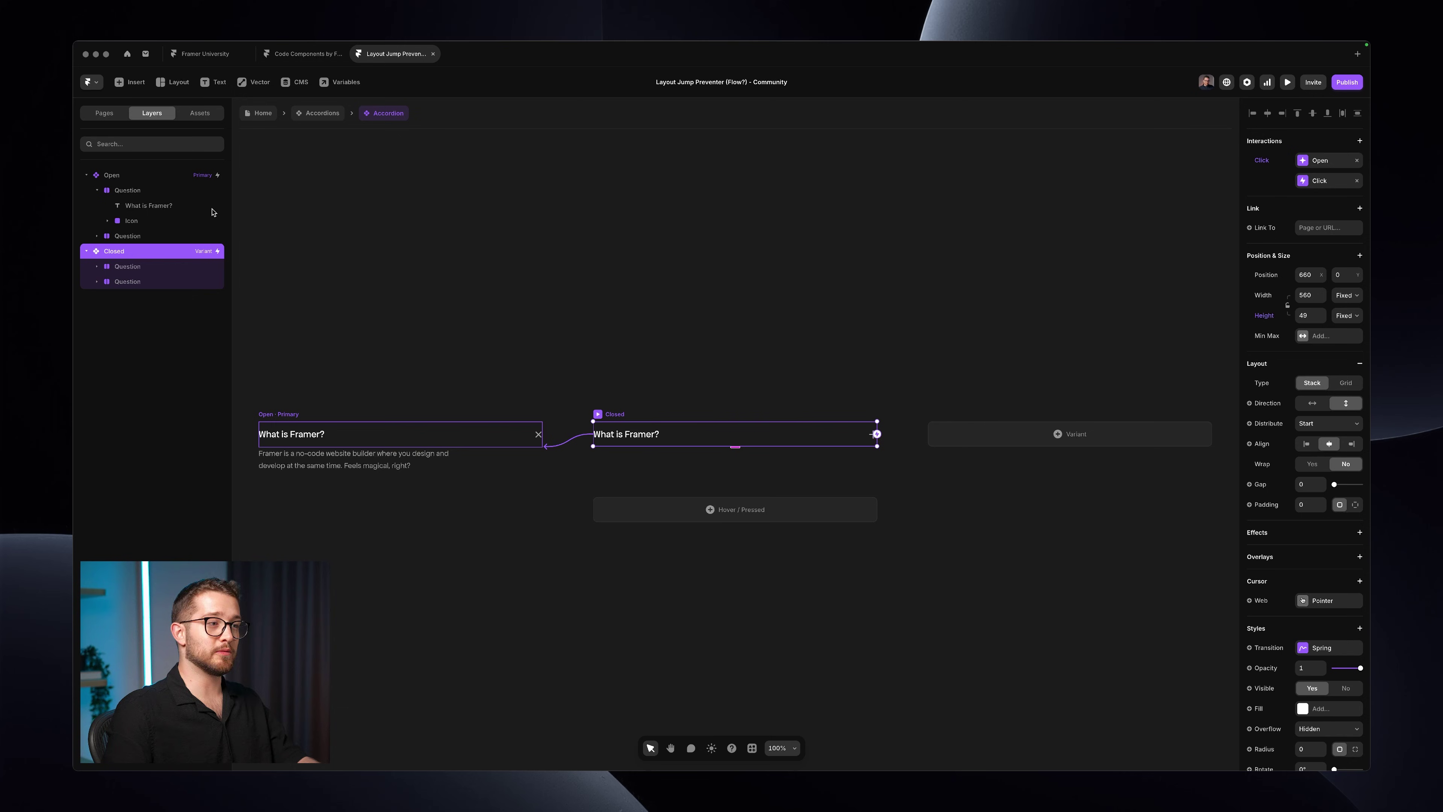
{"action": "left_click", "coordinate": [283, 424]}
{"action": "left_click", "coordinate": [1326, 648]}
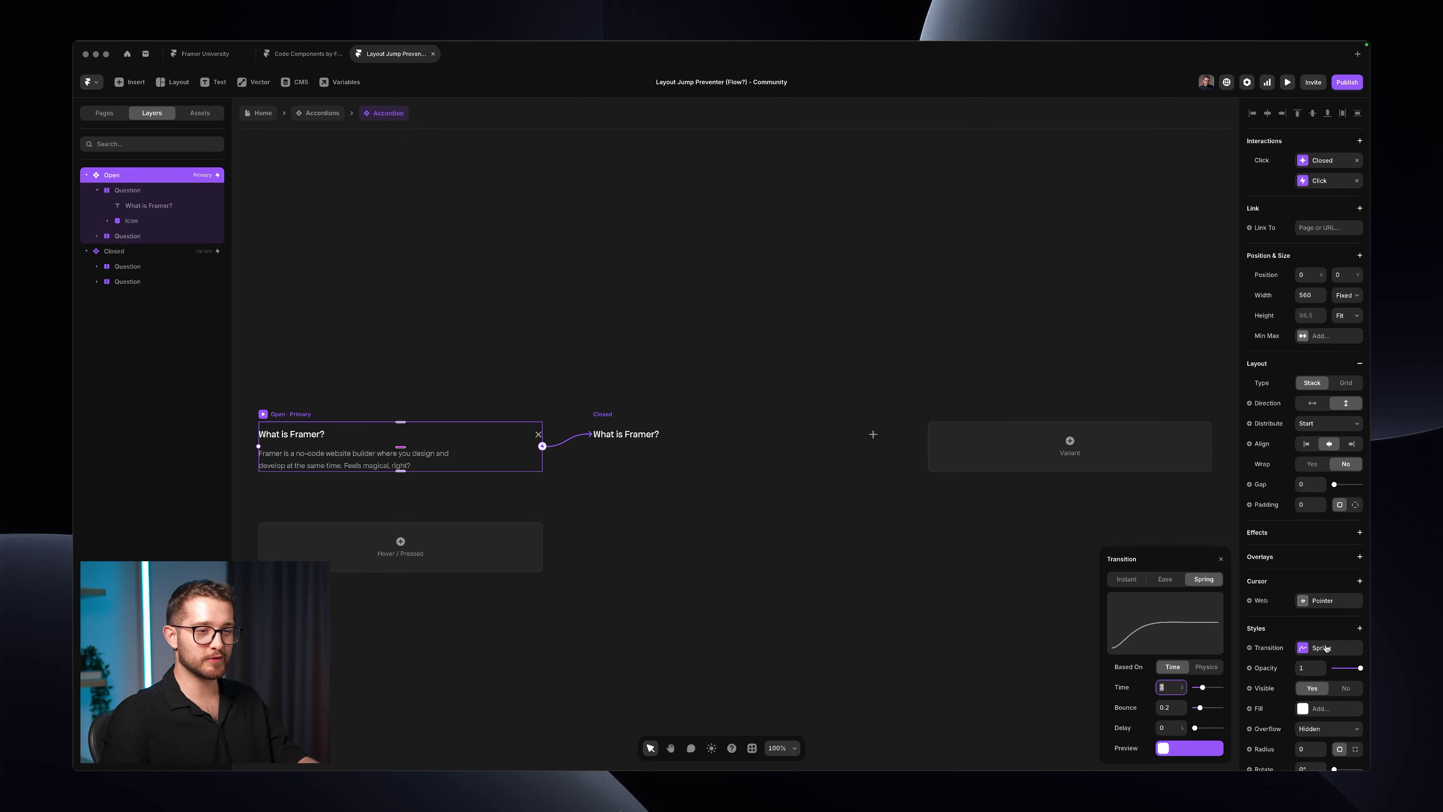
{"action": "left_click", "coordinate": [776, 278]}
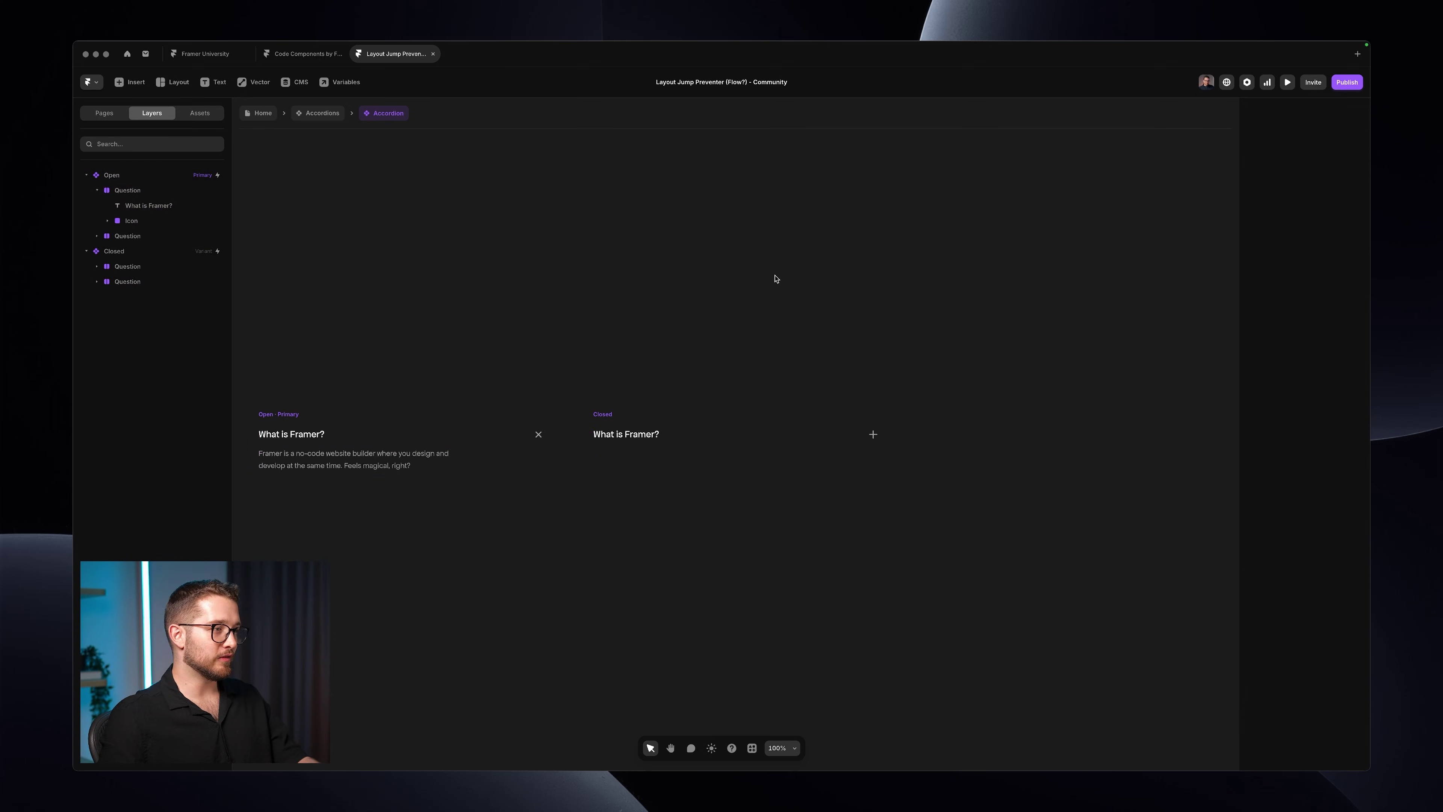
{"action": "left_click", "coordinate": [323, 112]}
- From Home, preview the page, toggle 'What is this component about?' three times, then restore the editor
{"action": "left_click", "coordinate": [262, 112]}
{"action": "key", "text": "super+backslash"}
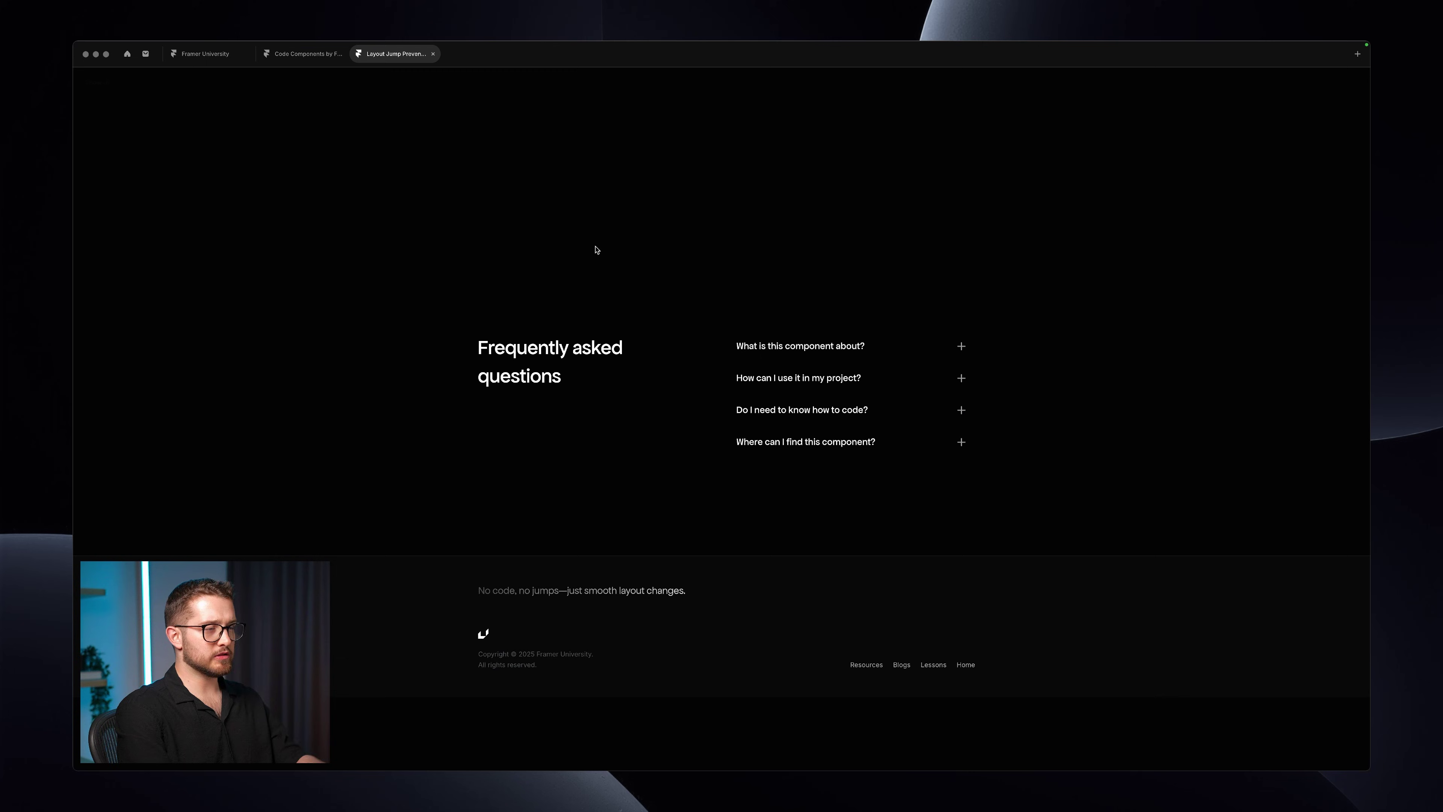
{"action": "left_click", "coordinate": [815, 341]}
{"action": "left_click", "coordinate": [815, 342]}
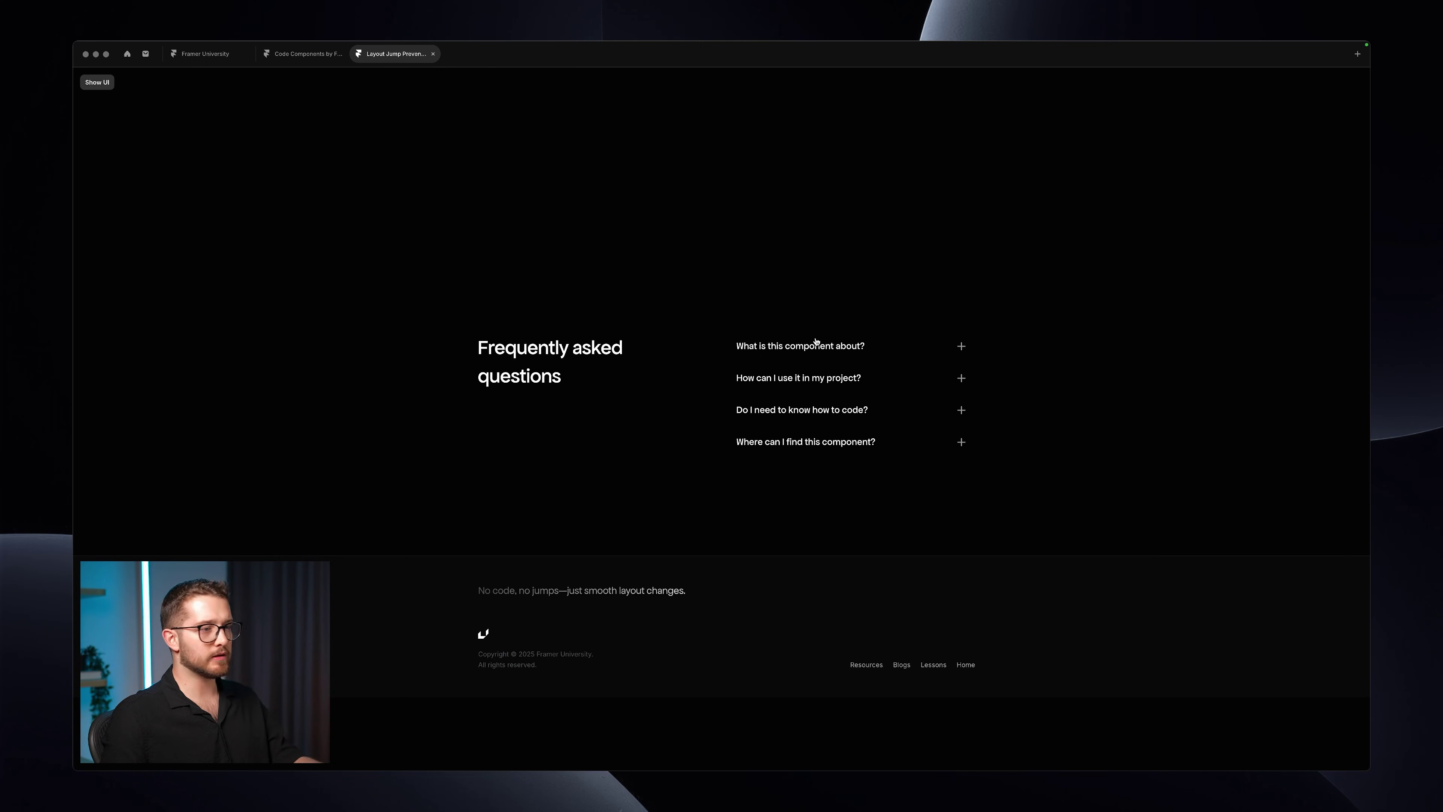
{"action": "left_click", "coordinate": [815, 341]}
{"action": "left_click", "coordinate": [815, 341]}
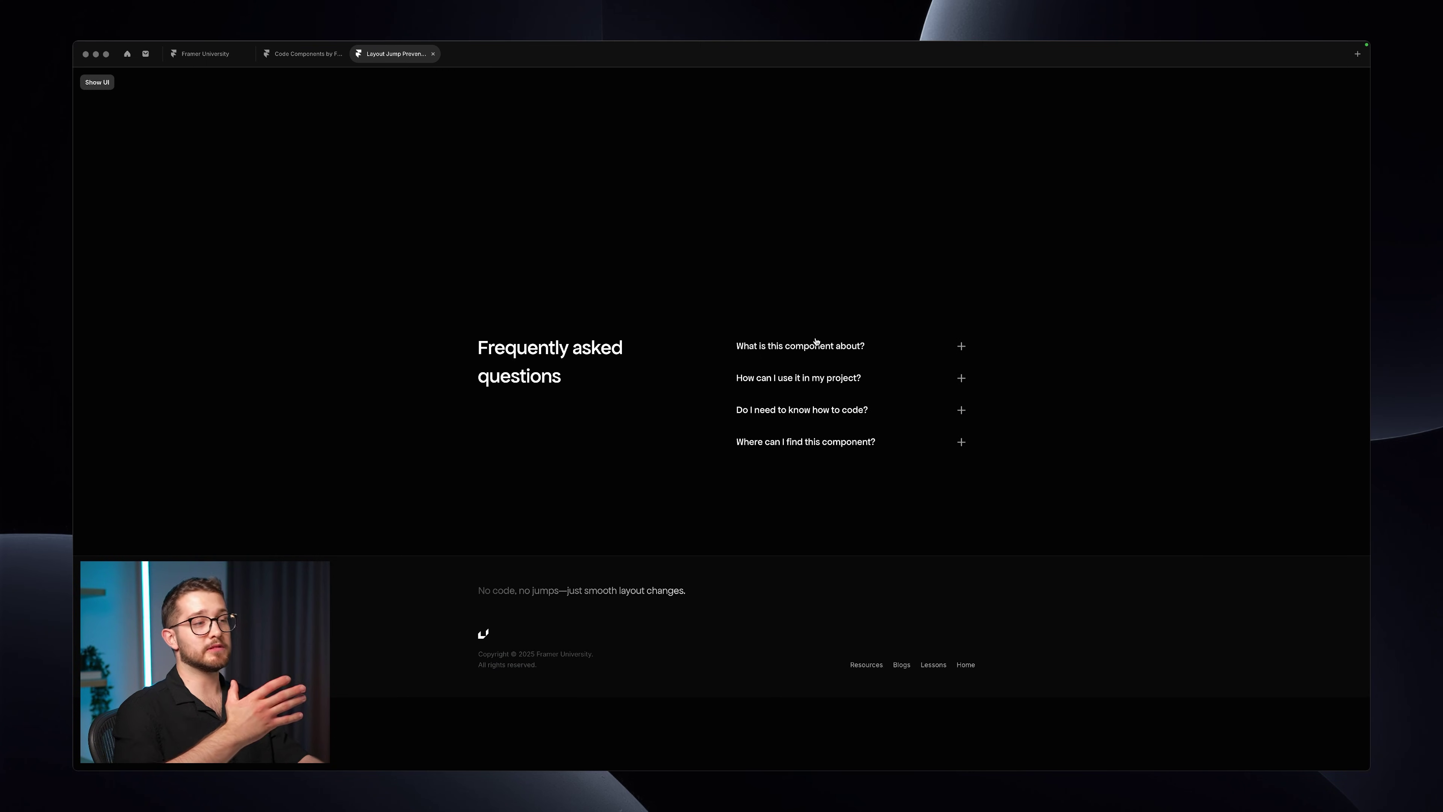
{"action": "left_click", "coordinate": [815, 341]}
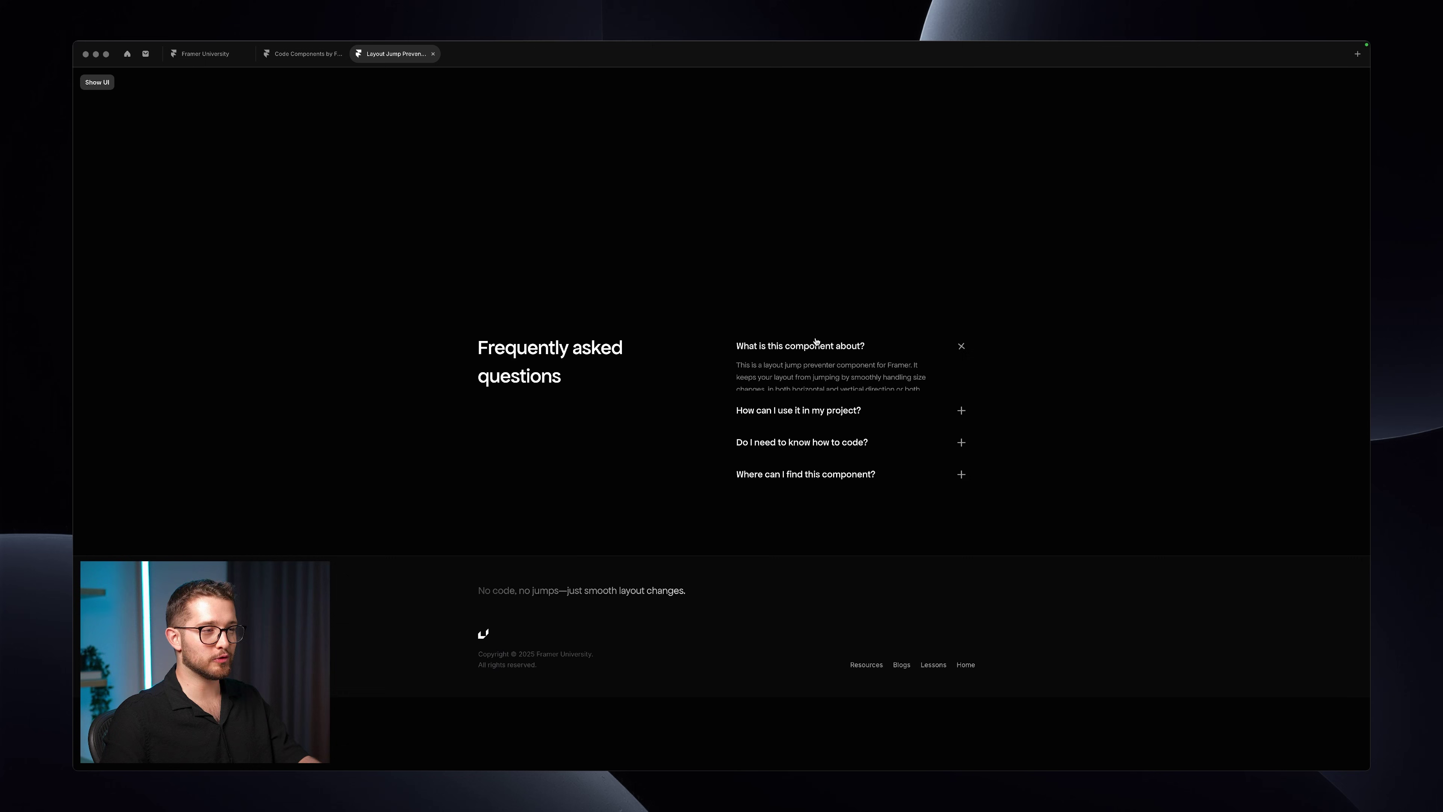
{"action": "left_click", "coordinate": [815, 341]}
{"action": "key", "text": "super+shift+4"}
{"action": "left_click_drag", "start_coordinate": [491, 562], "coordinate": [888, 624]}
{"action": "key", "text": "super+backslash"}
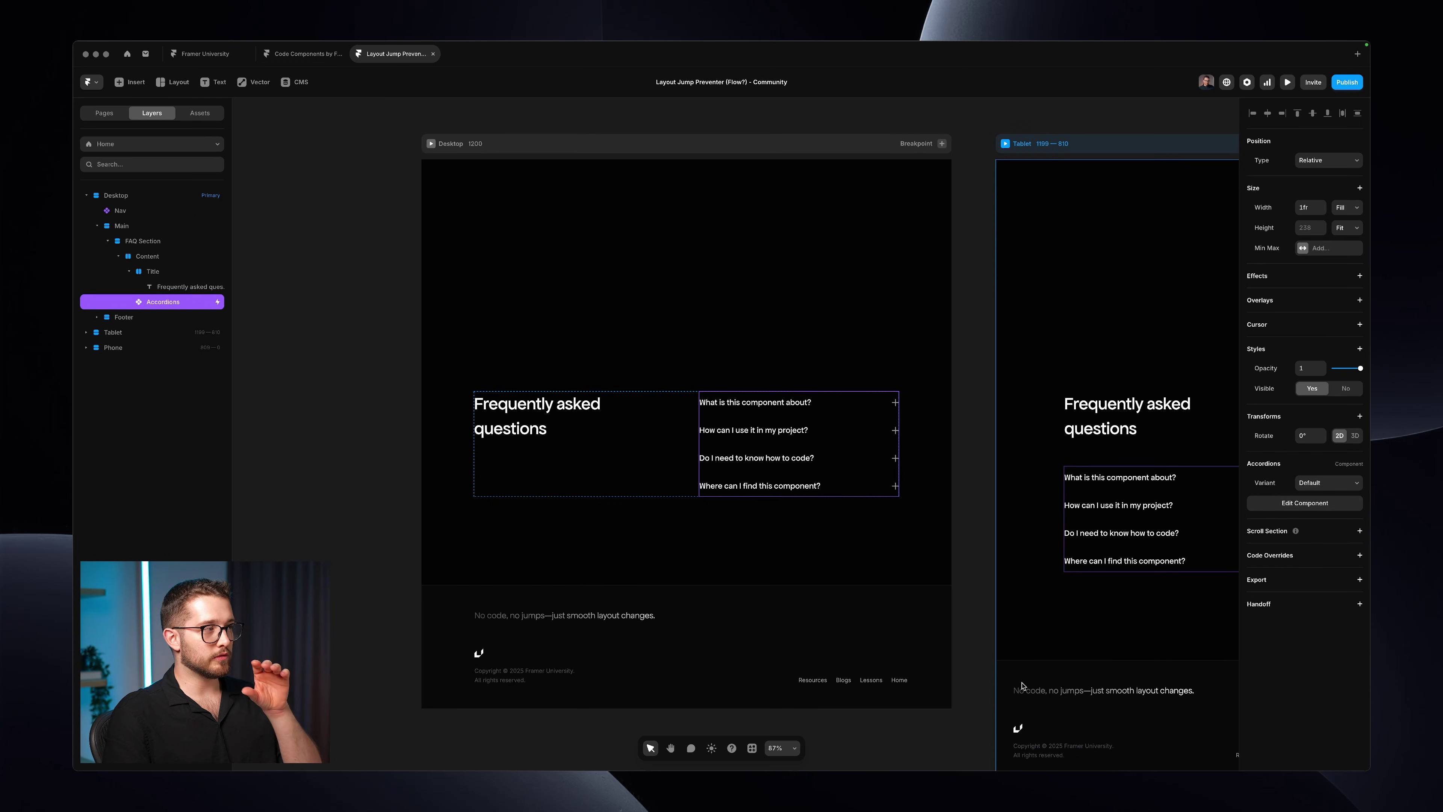
- Open the Accordions component, step into the Accordion component, then return to Accordions
{"action": "double_click", "coordinate": [803, 419]}
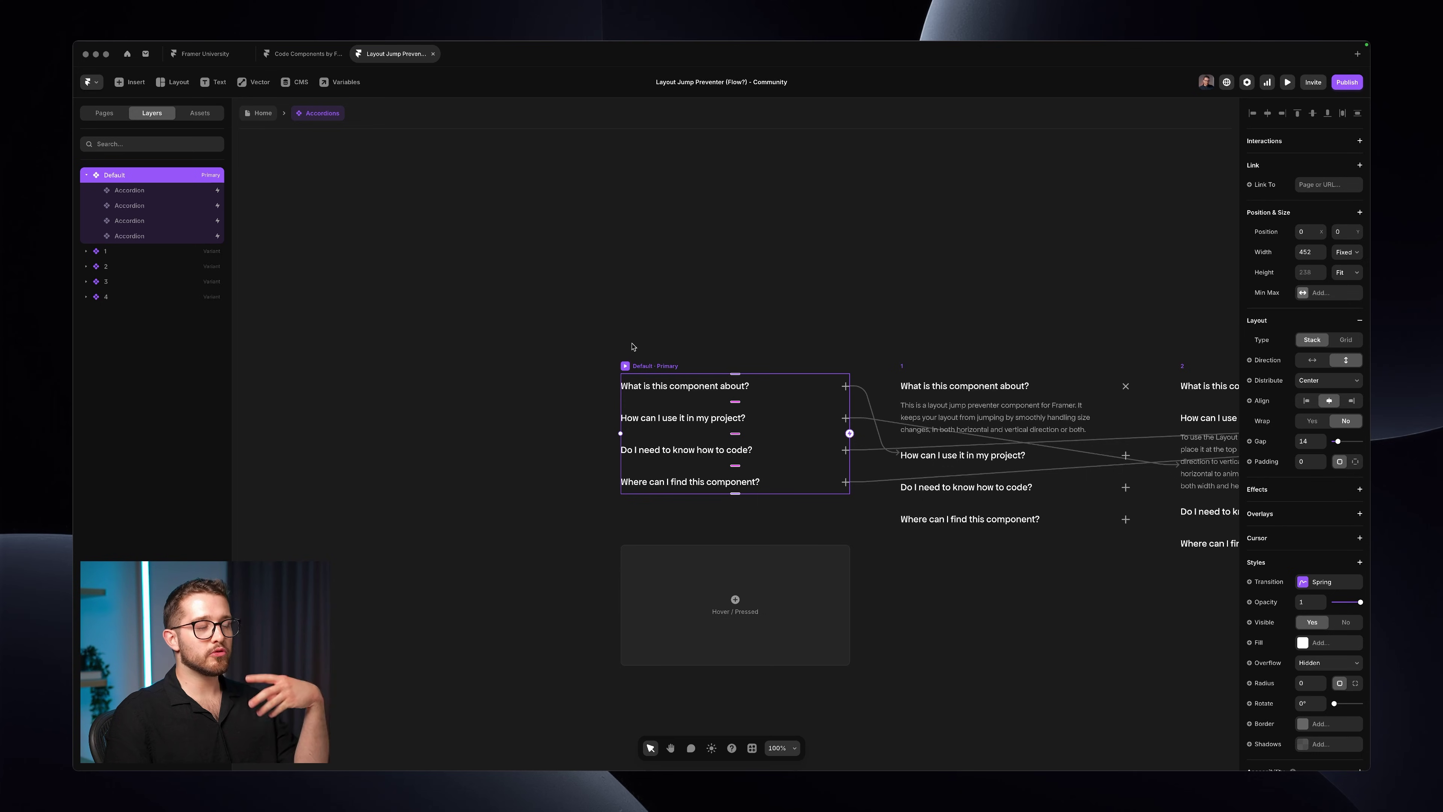
{"action": "left_click", "coordinate": [739, 388]}
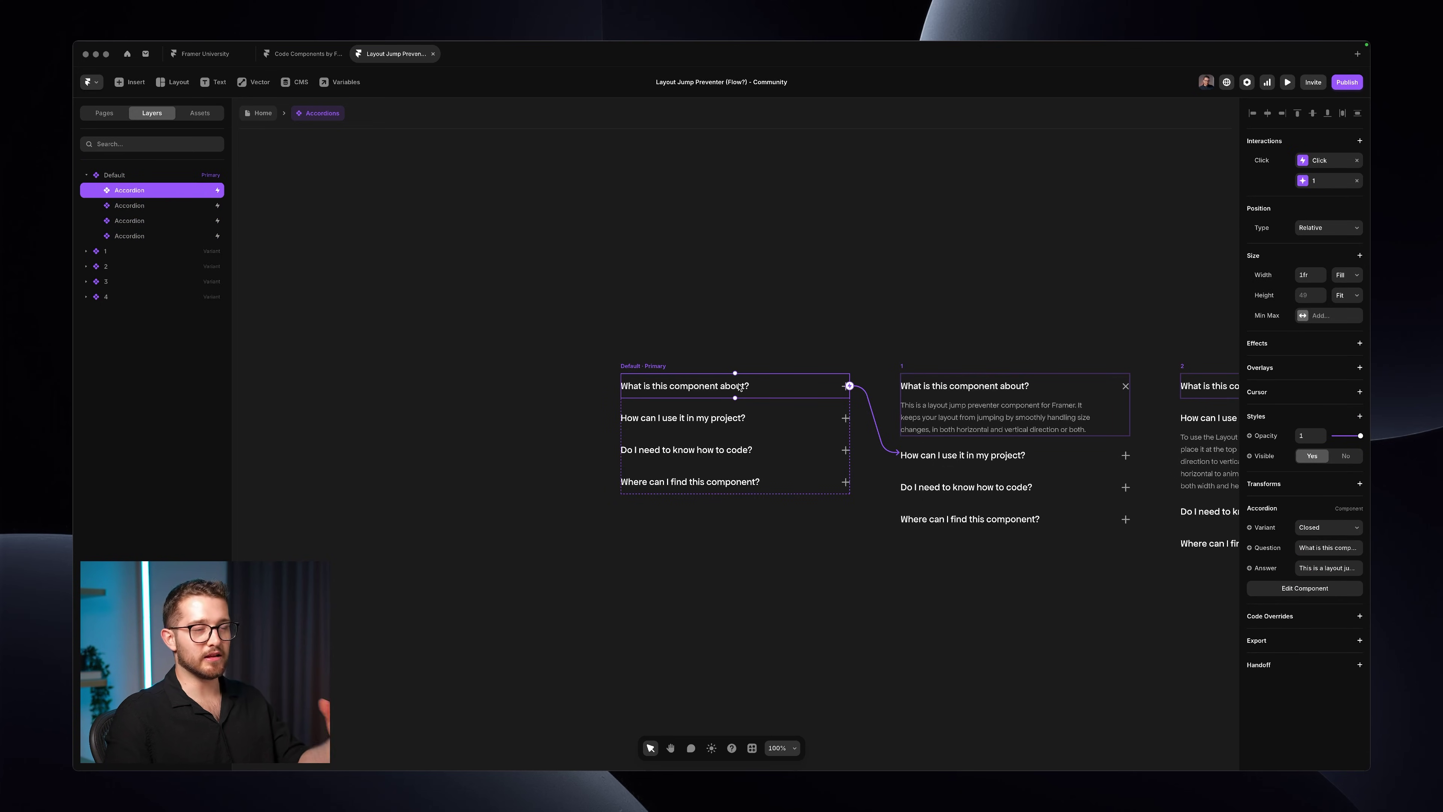
{"action": "double_click", "coordinate": [739, 388]}
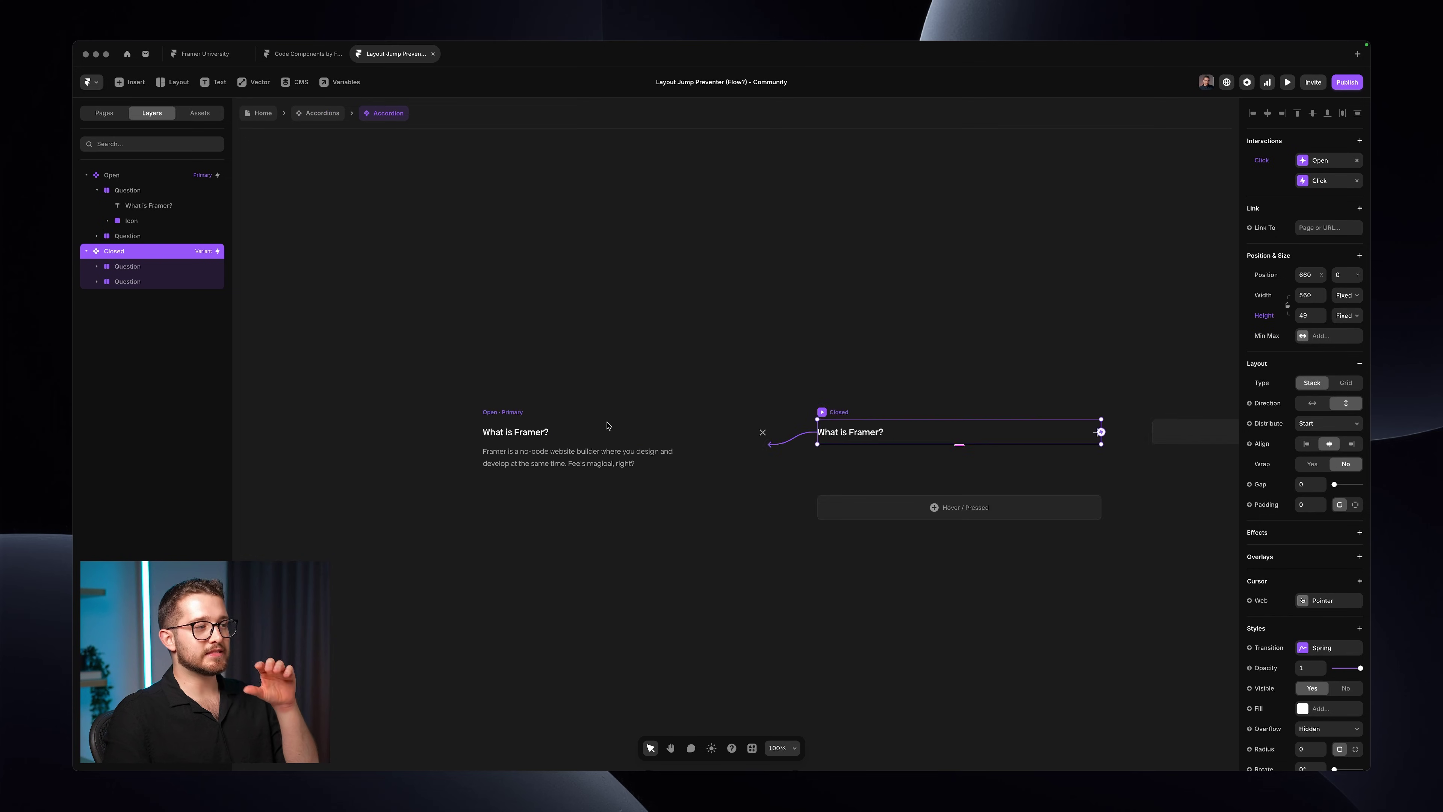
{"action": "scroll", "coordinate": [540, 436], "scroll_direction": "up", "scroll_amount": 5}
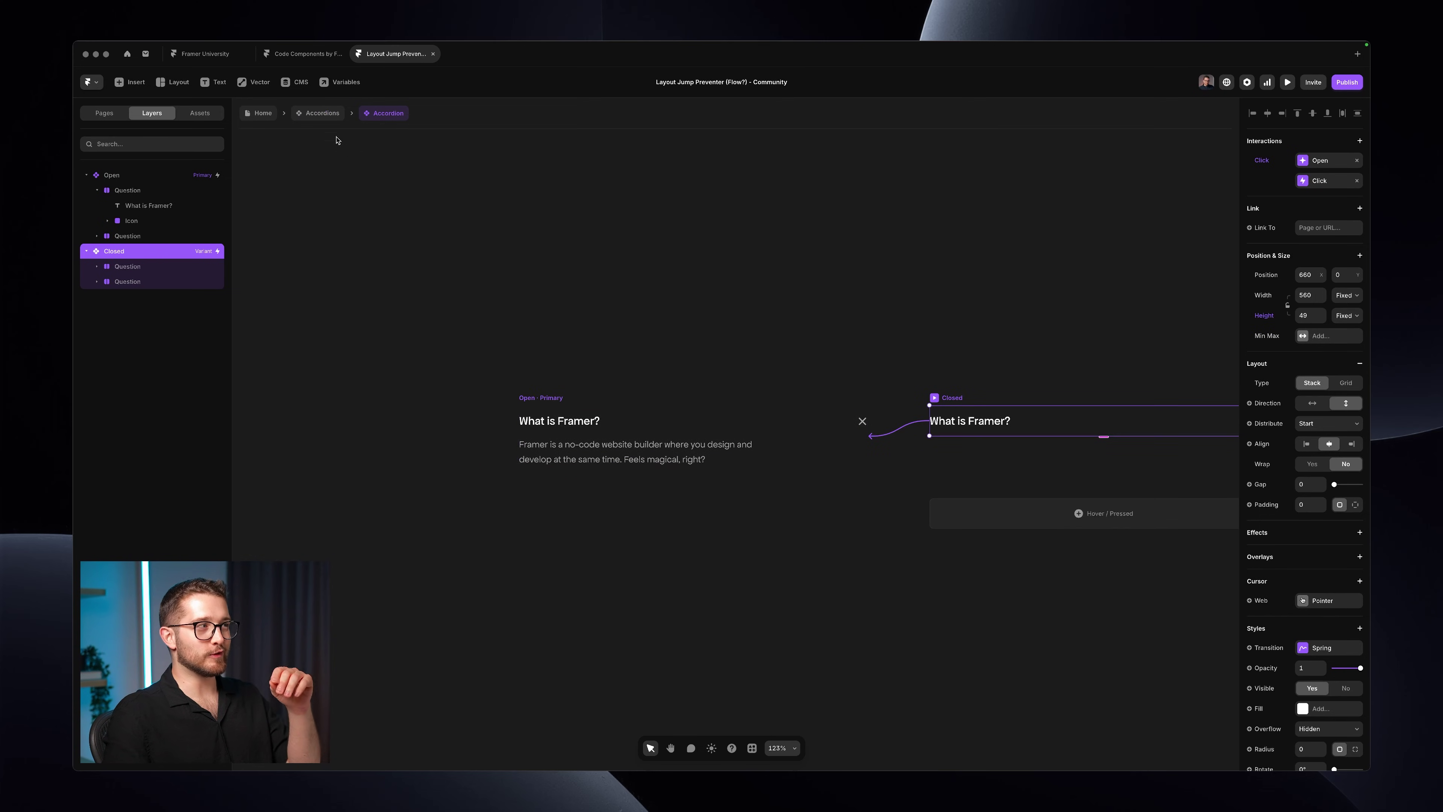
{"action": "left_click", "coordinate": [322, 114]}
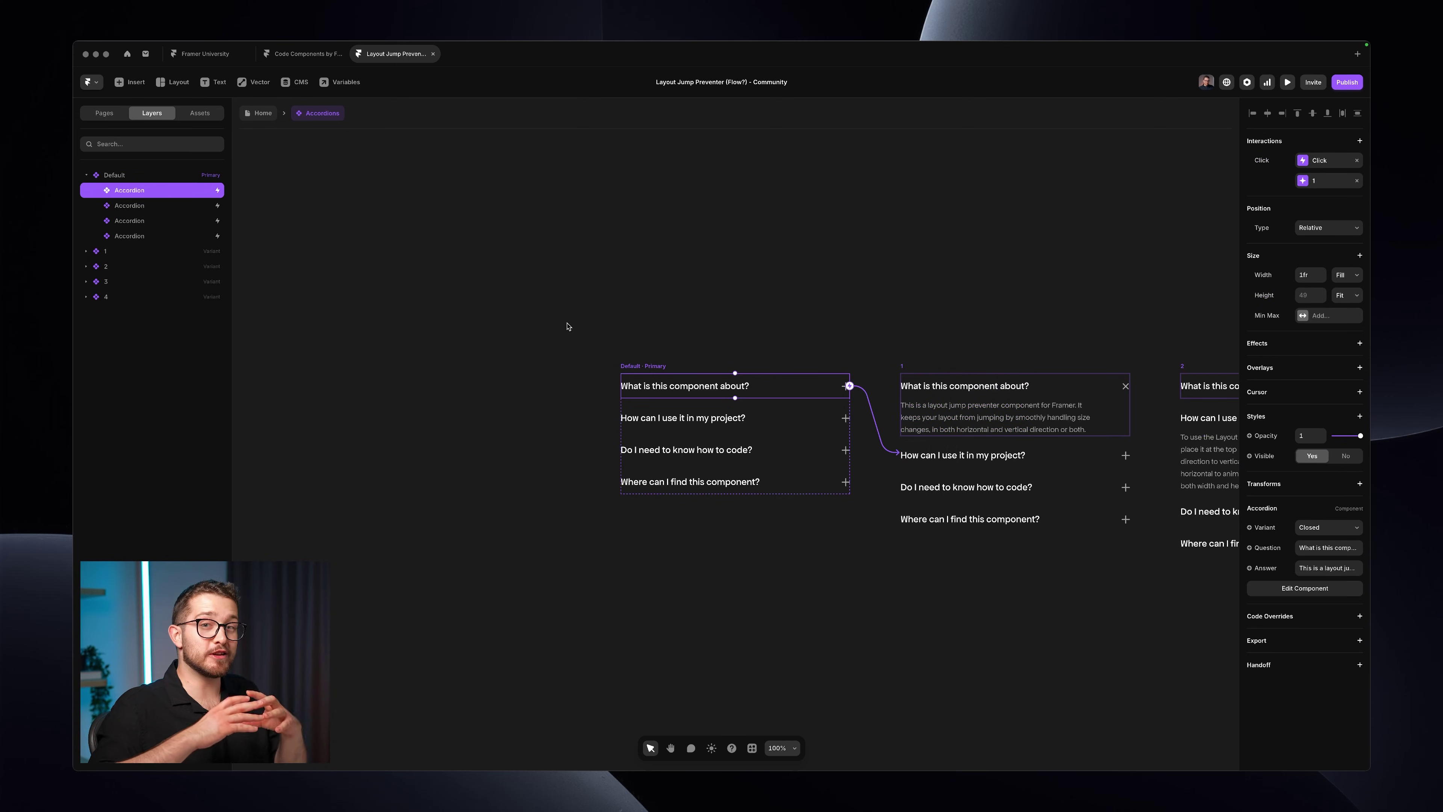
- Open the first Accordion component again and select its Open variant
{"action": "left_click", "coordinate": [709, 418]}
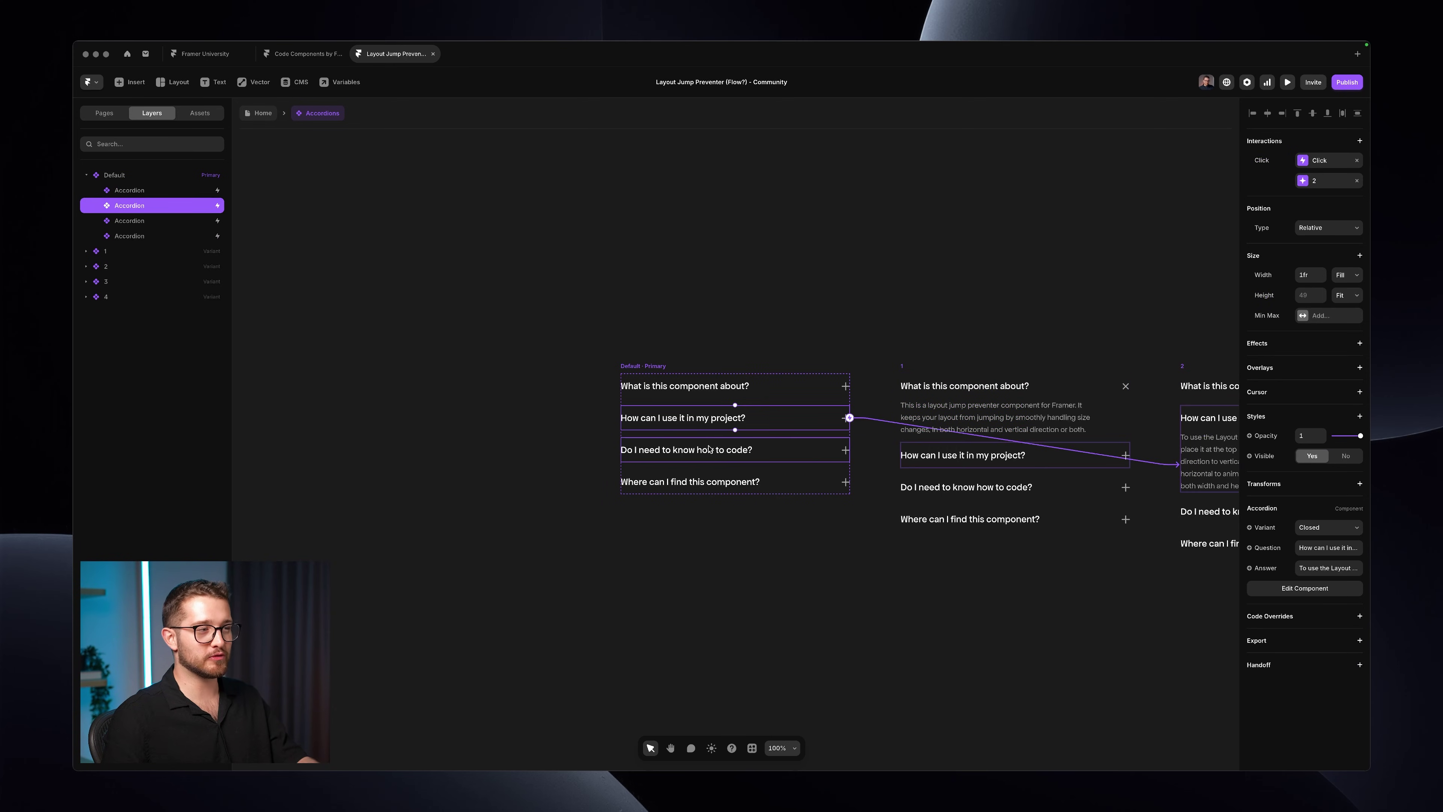
{"action": "left_click", "coordinate": [707, 449]}
{"action": "left_click", "coordinate": [701, 483]}
{"action": "left_click", "coordinate": [682, 385]}
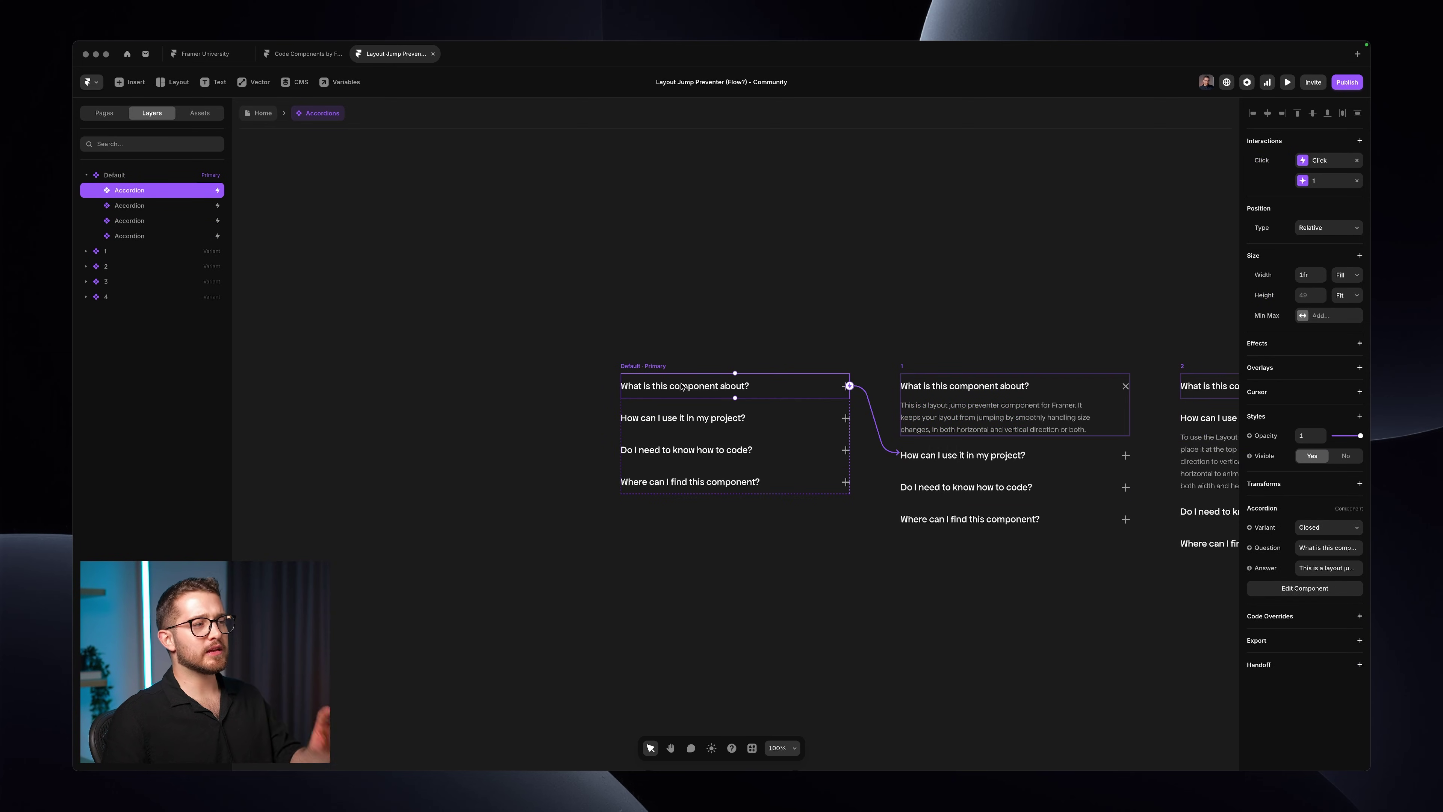
{"action": "double_click", "coordinate": [677, 386]}
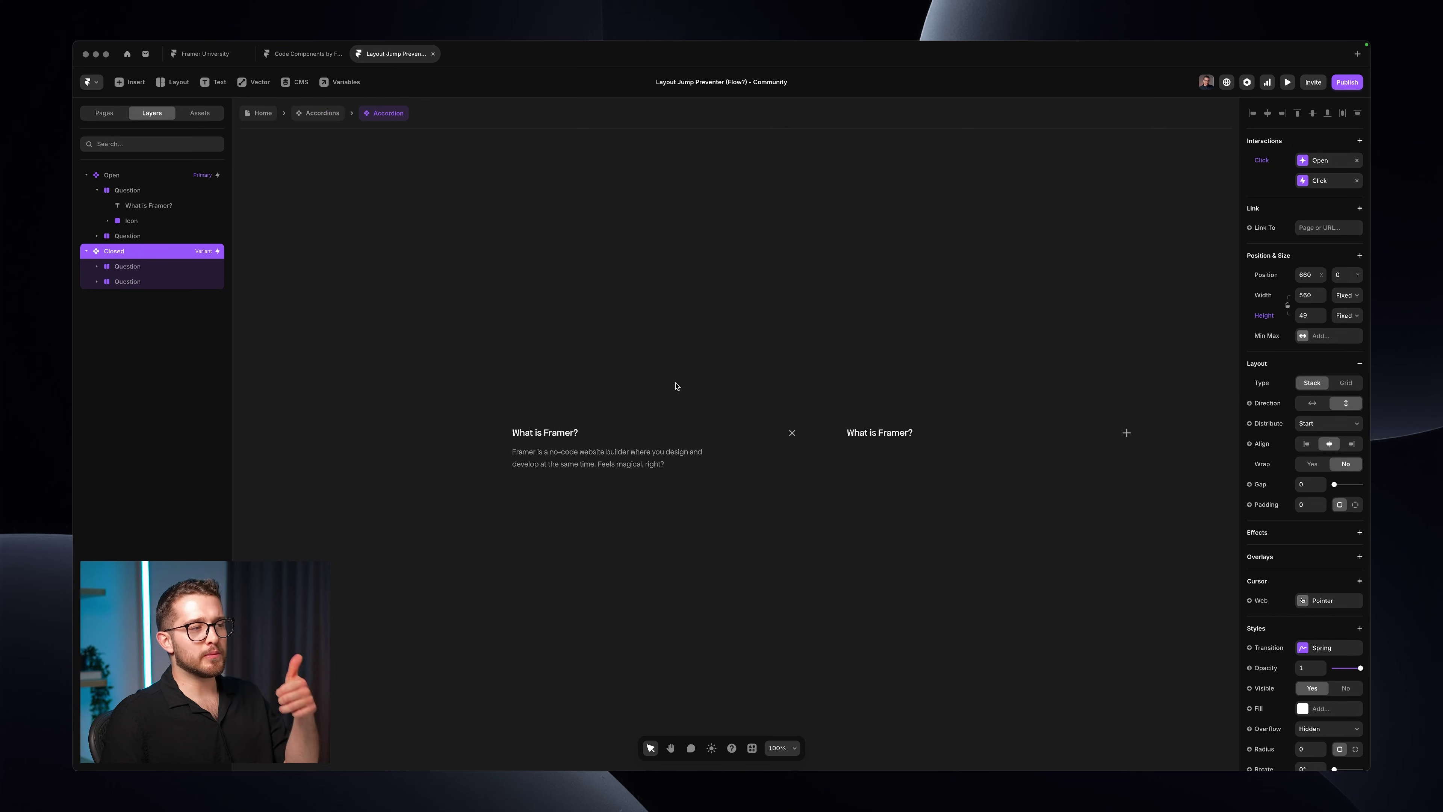
{"action": "left_click", "coordinate": [595, 415]}
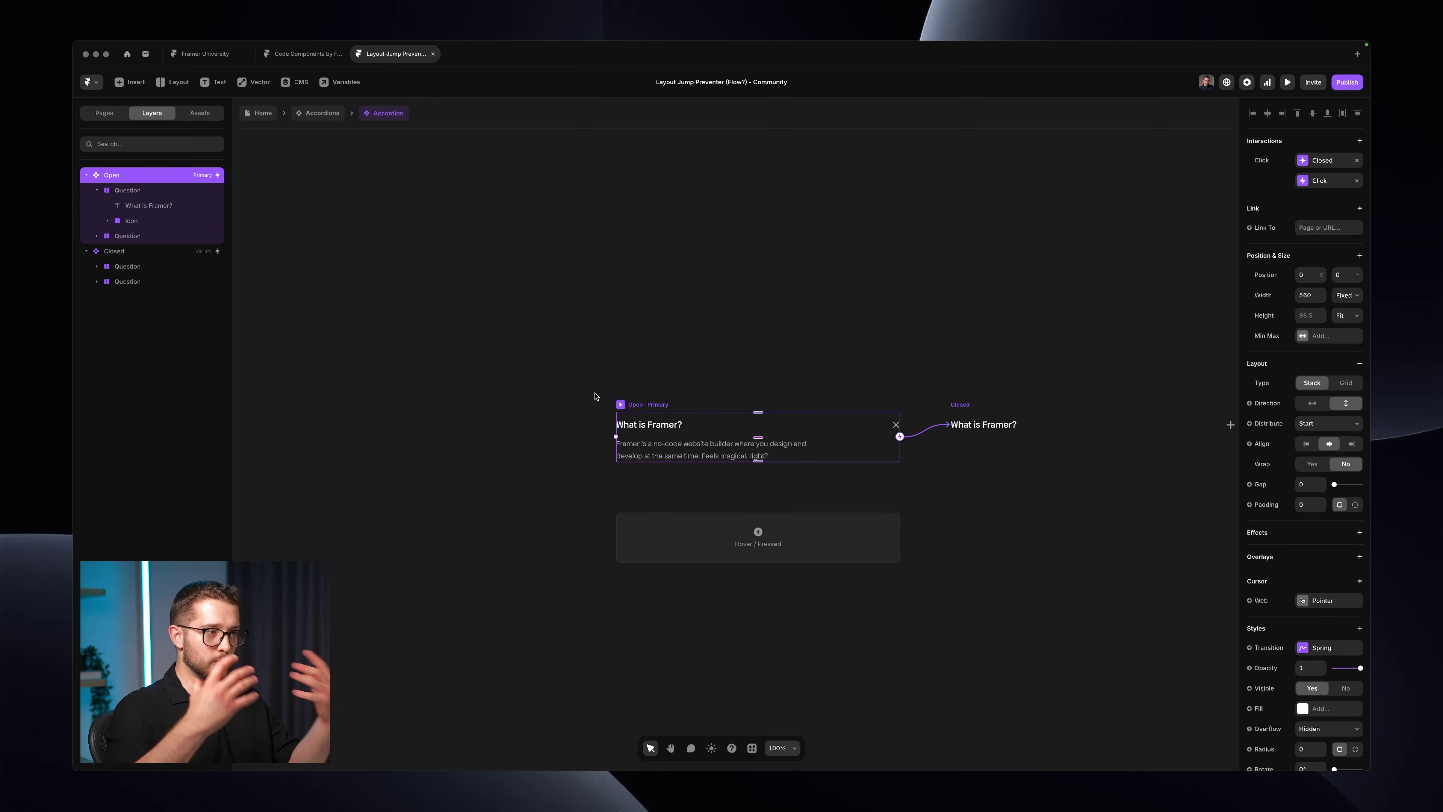
- Search framer.university resources for 'layout' and copy the Layout Jump Preventer component
{"action": "scroll", "coordinate": [709, 445], "scroll_direction": "up", "scroll_amount": 5, "text": "ctrl"}
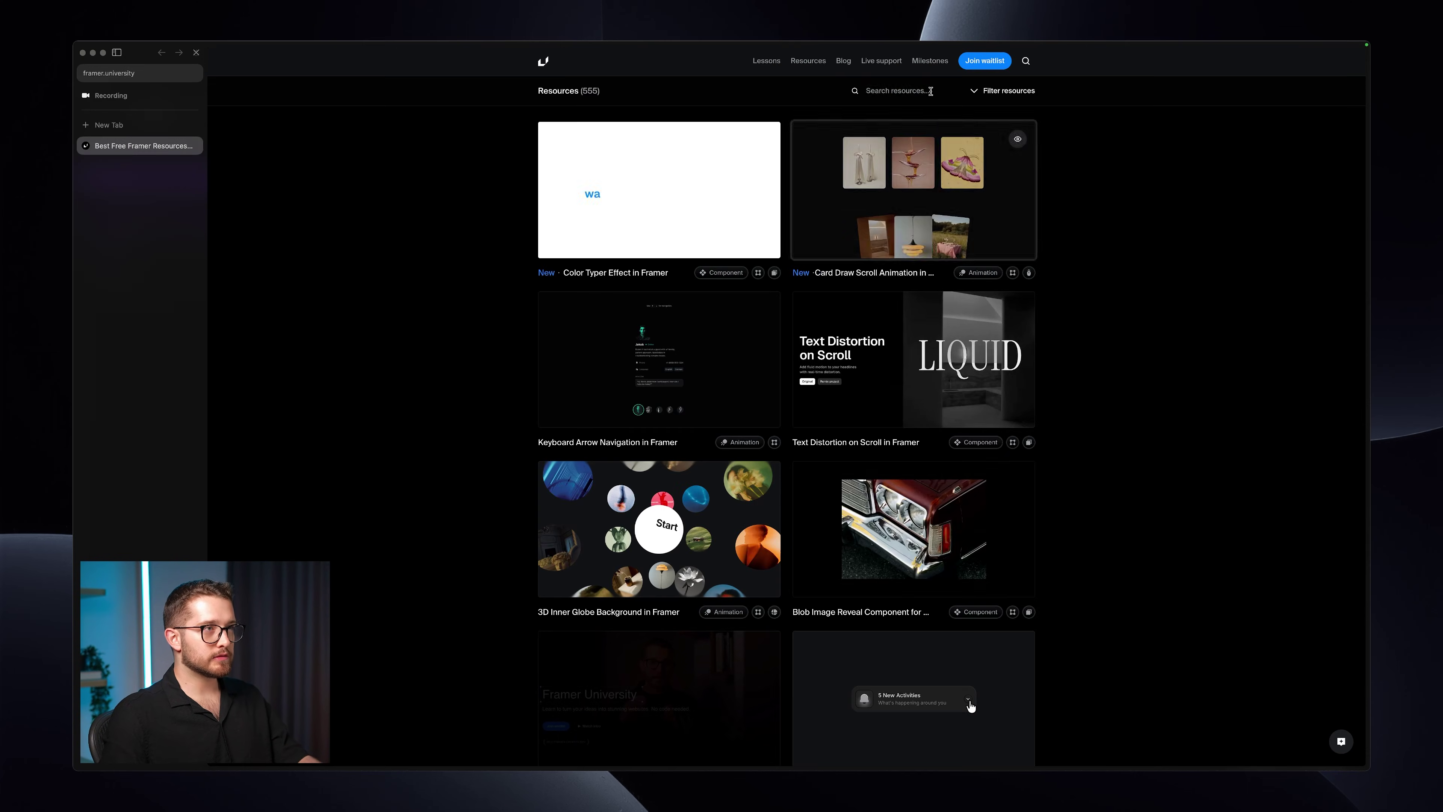
{"action": "left_click", "coordinate": [923, 89]}
{"action": "type", "text": "layout"}
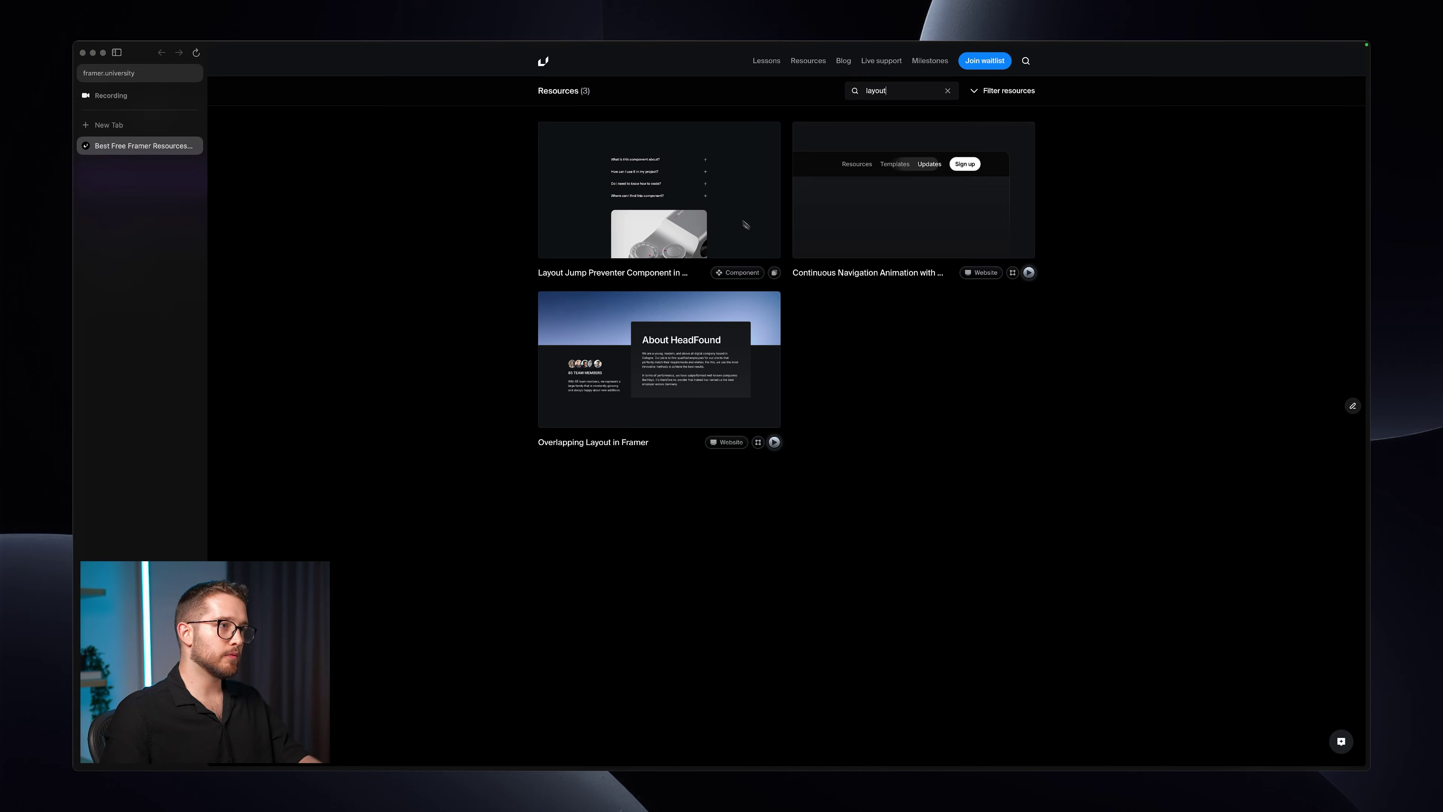
{"action": "left_click", "coordinate": [743, 201]}
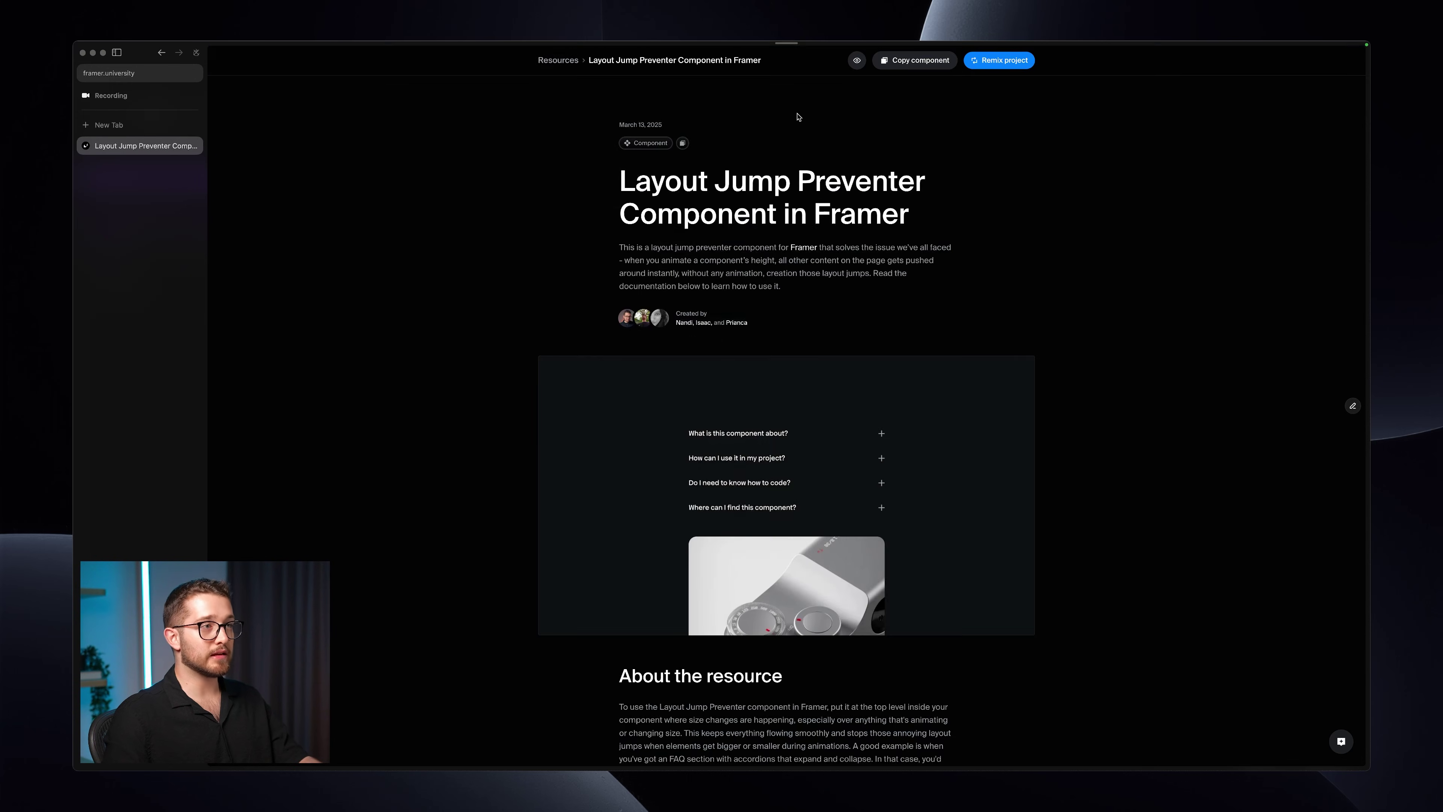
{"action": "left_click", "coordinate": [905, 62]}
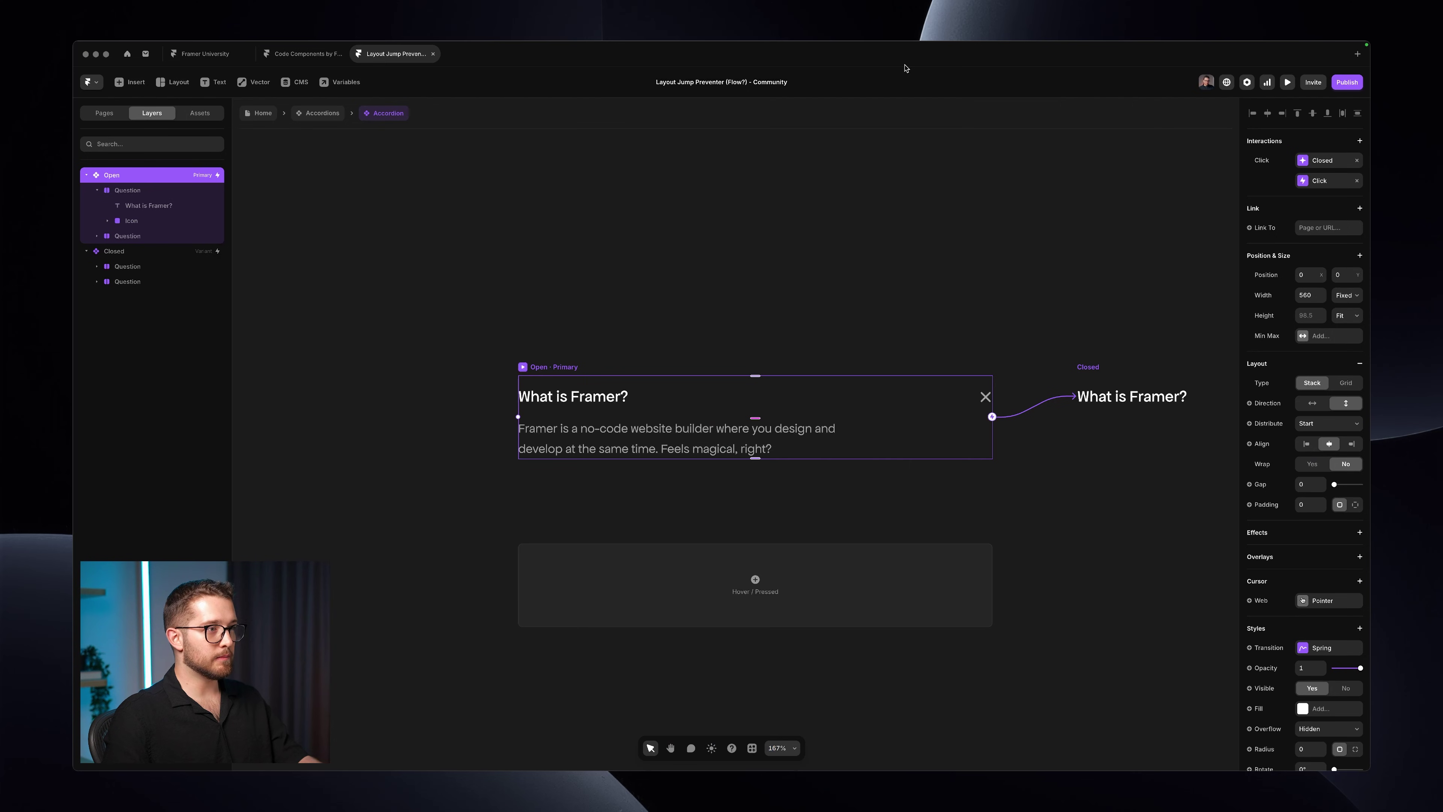
- Paste the Layout Jump Preventer and drag it to the top of the Open variant's layers
{"action": "key", "text": "super+v"}
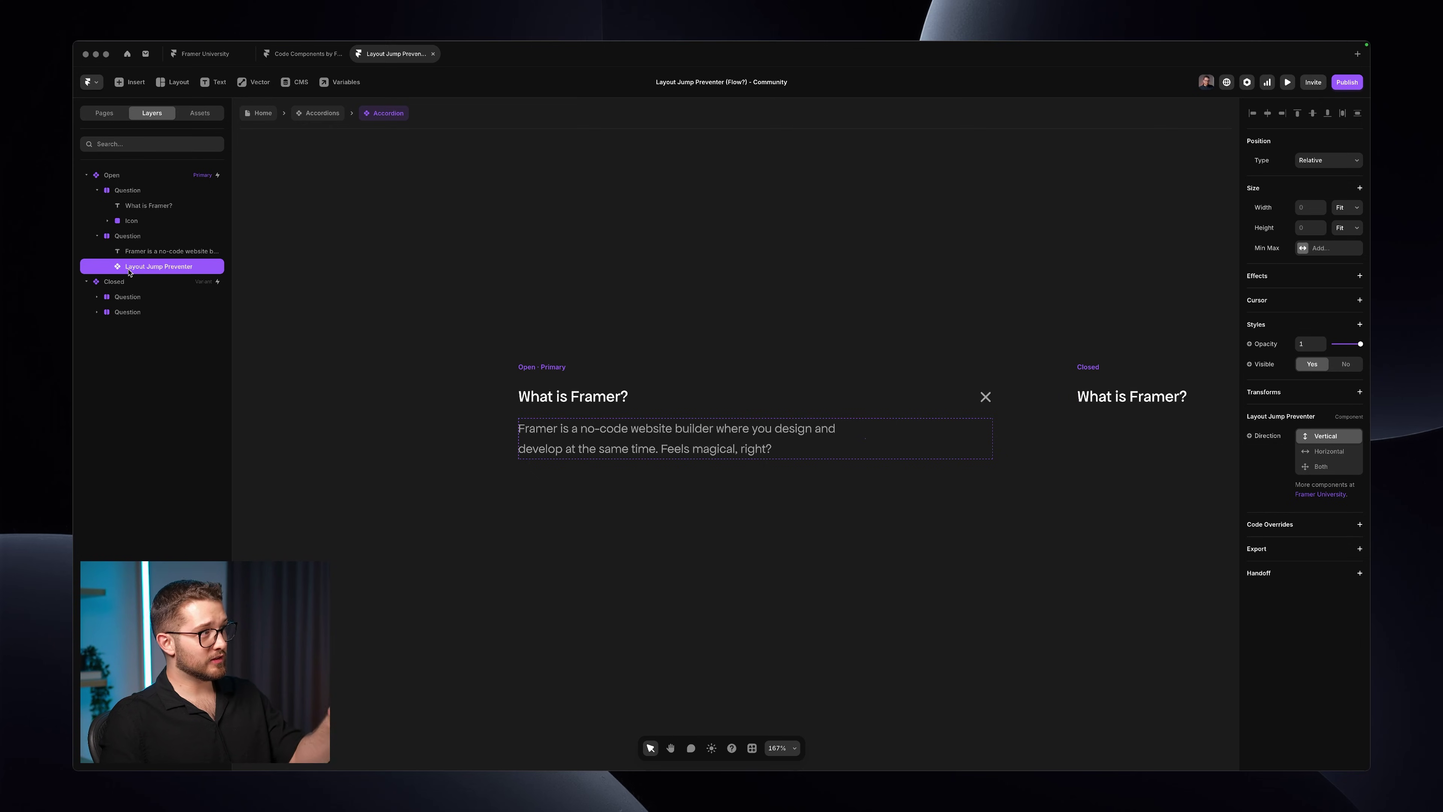
{"action": "key", "text": "Delete"}
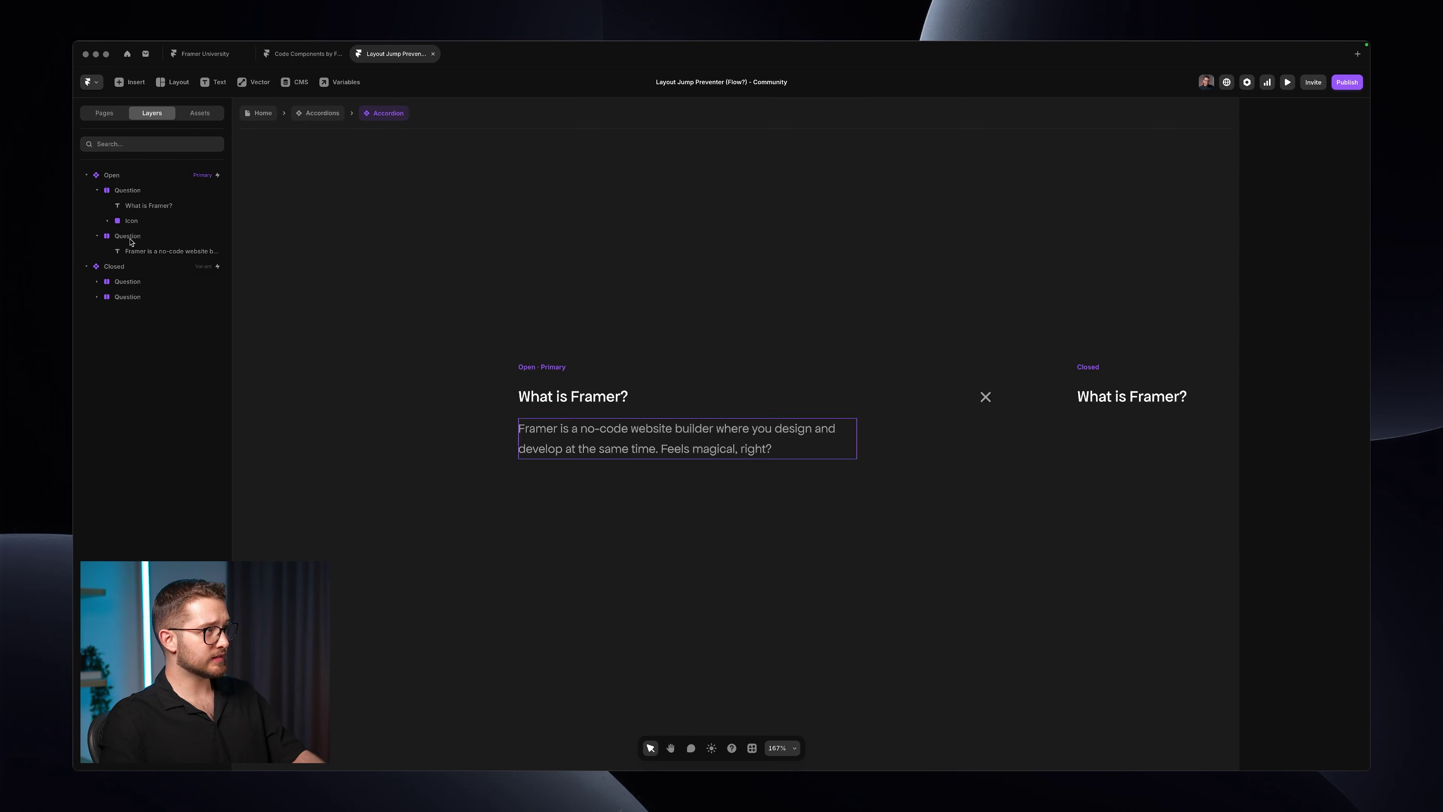
{"action": "left_click", "coordinate": [137, 178]}
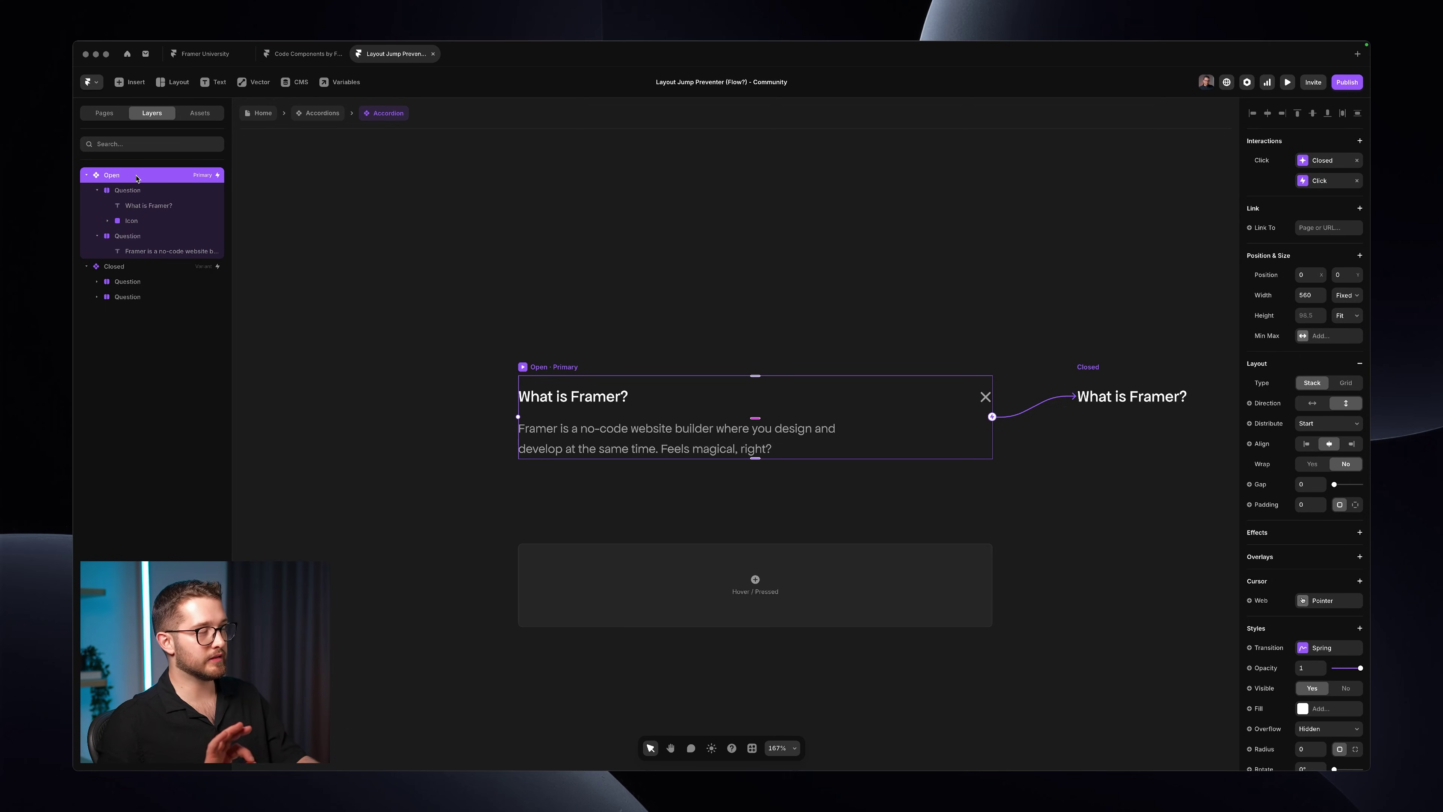
{"action": "key", "text": "super+z"}
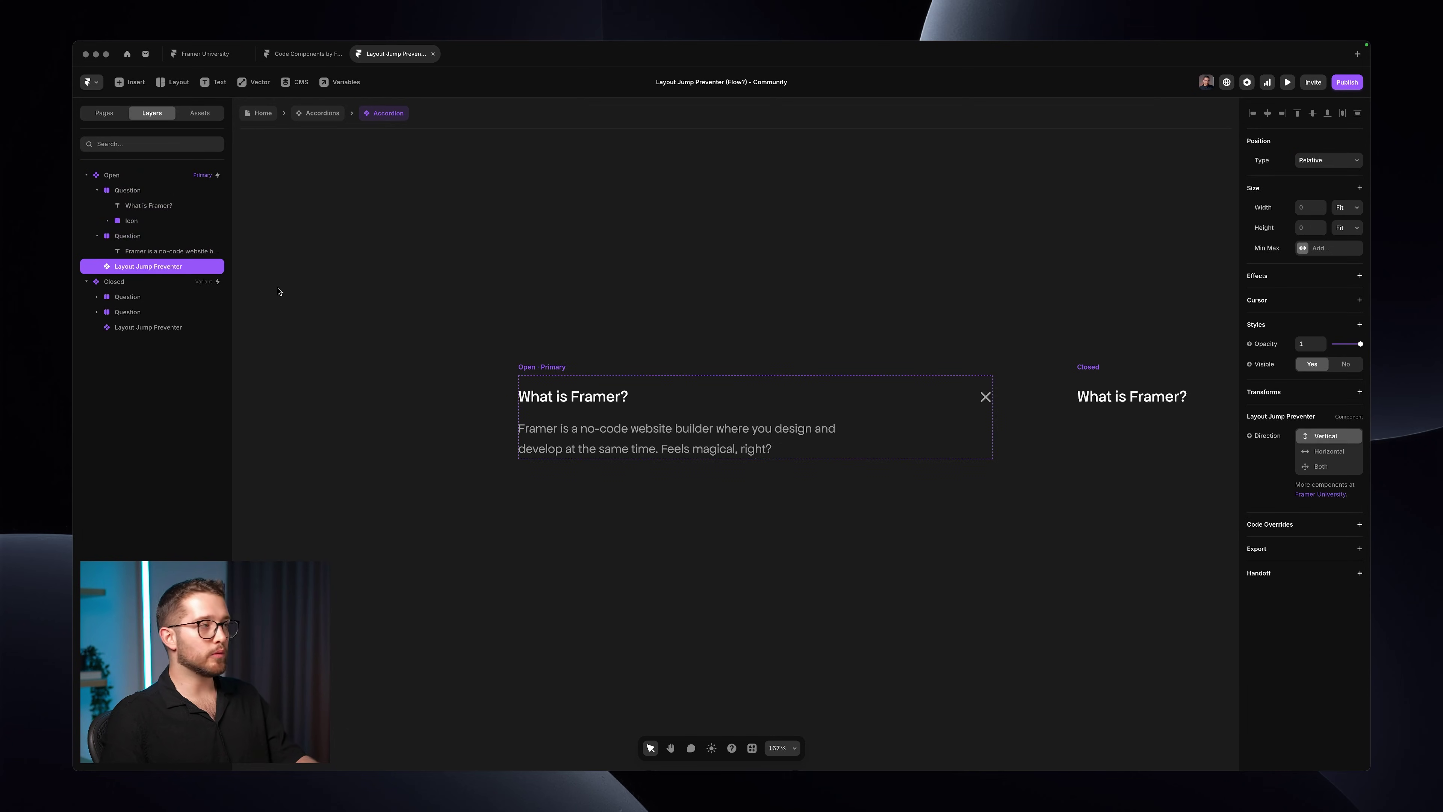
{"action": "left_click_drag", "start_coordinate": [152, 267], "coordinate": [146, 188]}
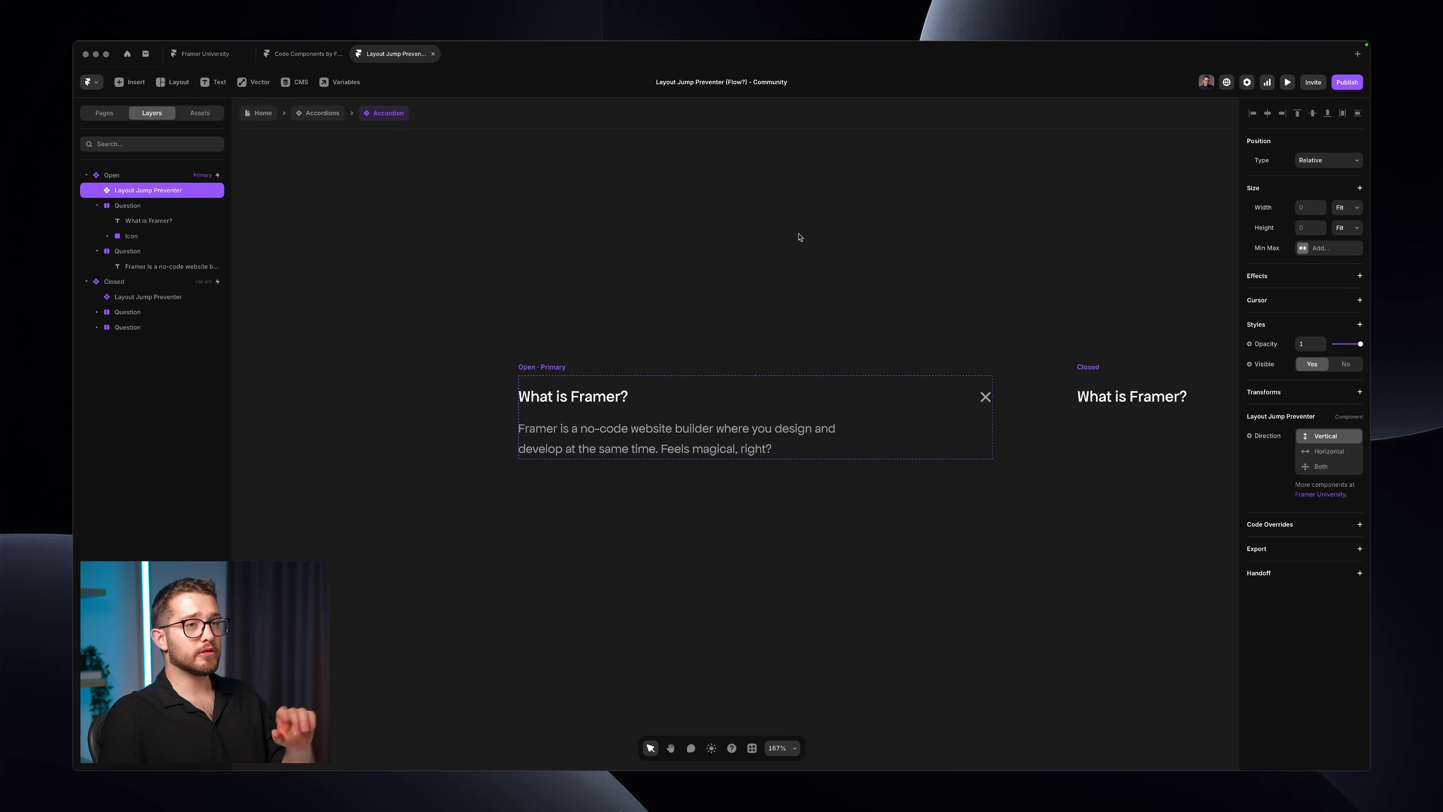
- Set the Layout Jump Preventer's position type to Absolute, then return to the Accordions component
{"action": "left_click", "coordinate": [1324, 160]}
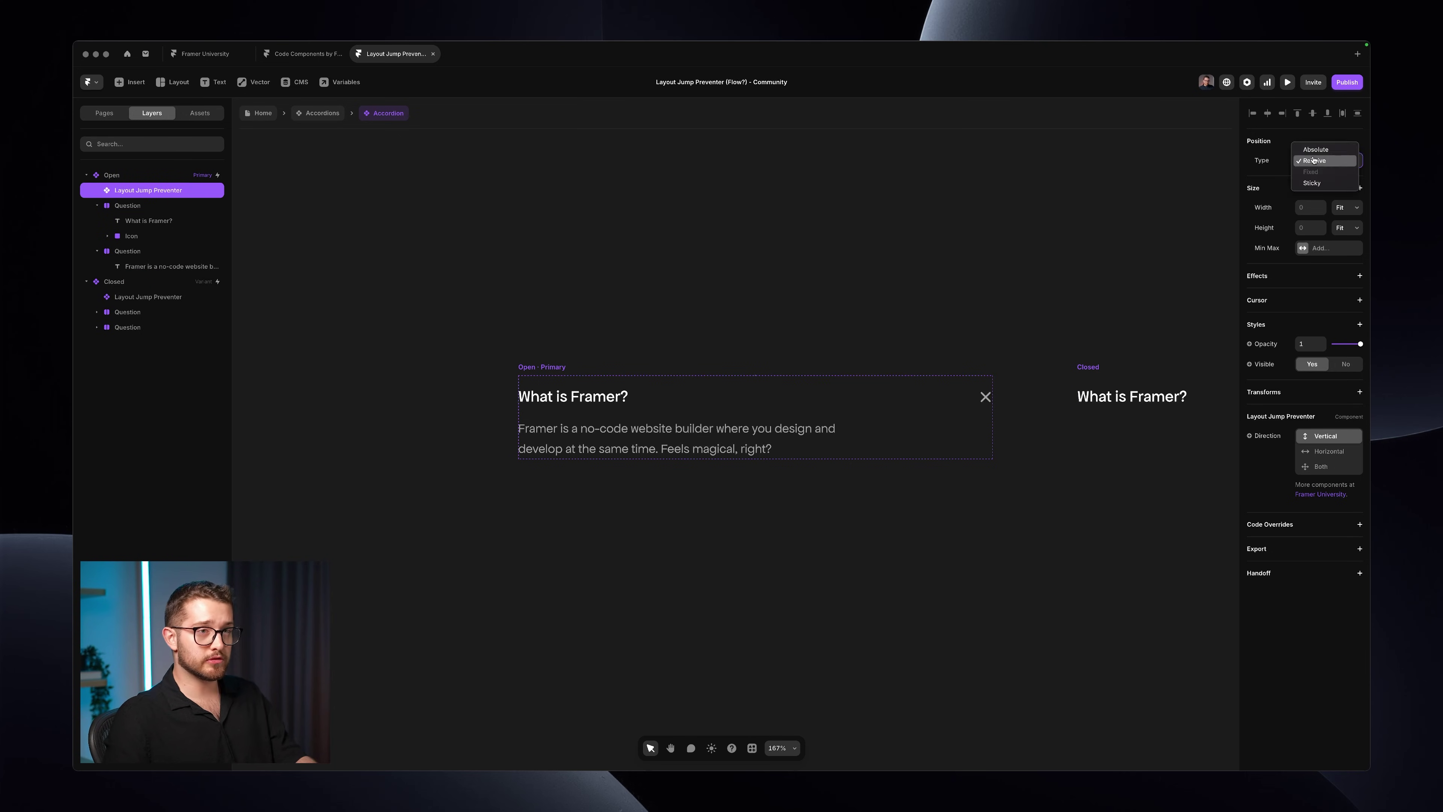
{"action": "left_click", "coordinate": [1315, 149]}
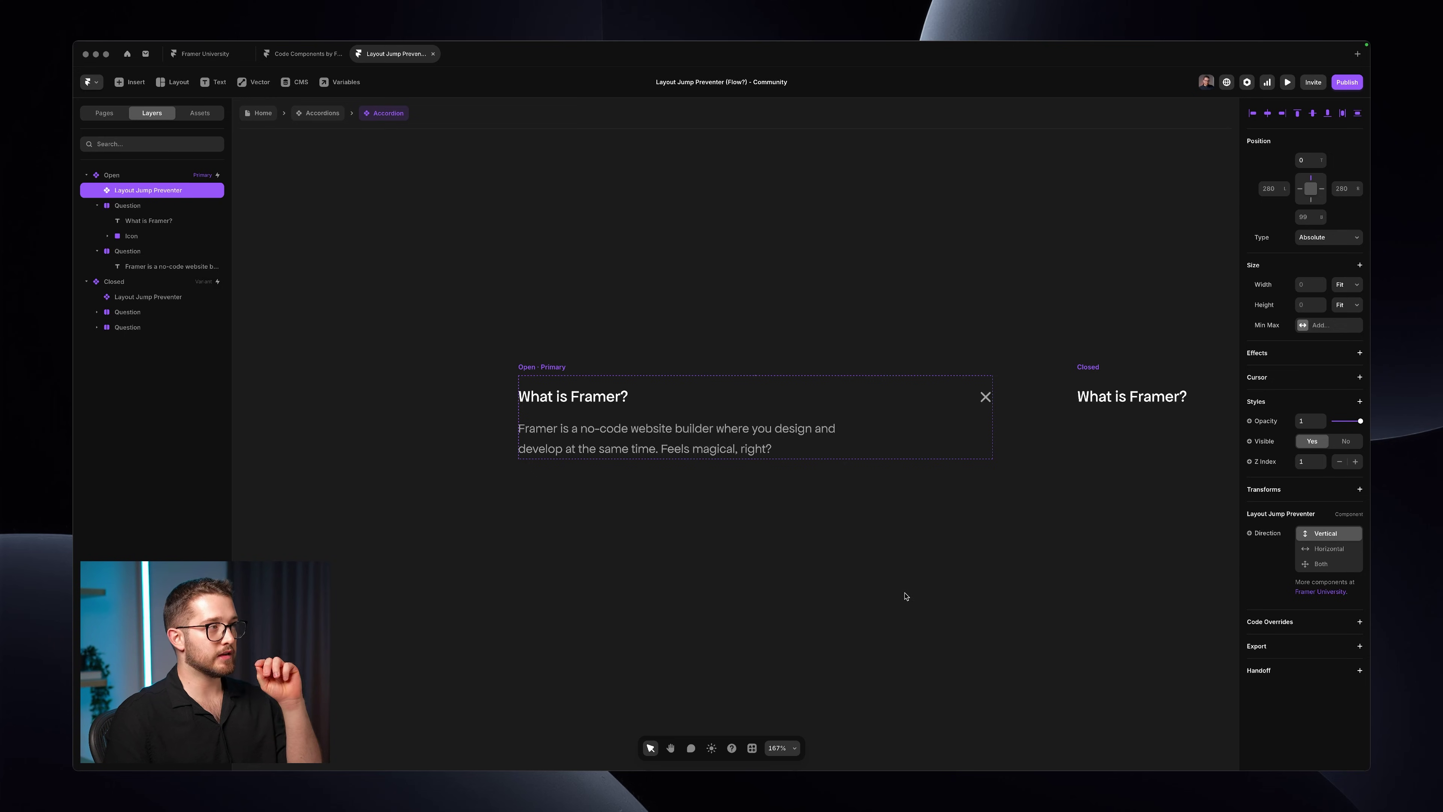
{"action": "left_click", "coordinate": [339, 208]}
{"action": "left_click", "coordinate": [310, 115]}
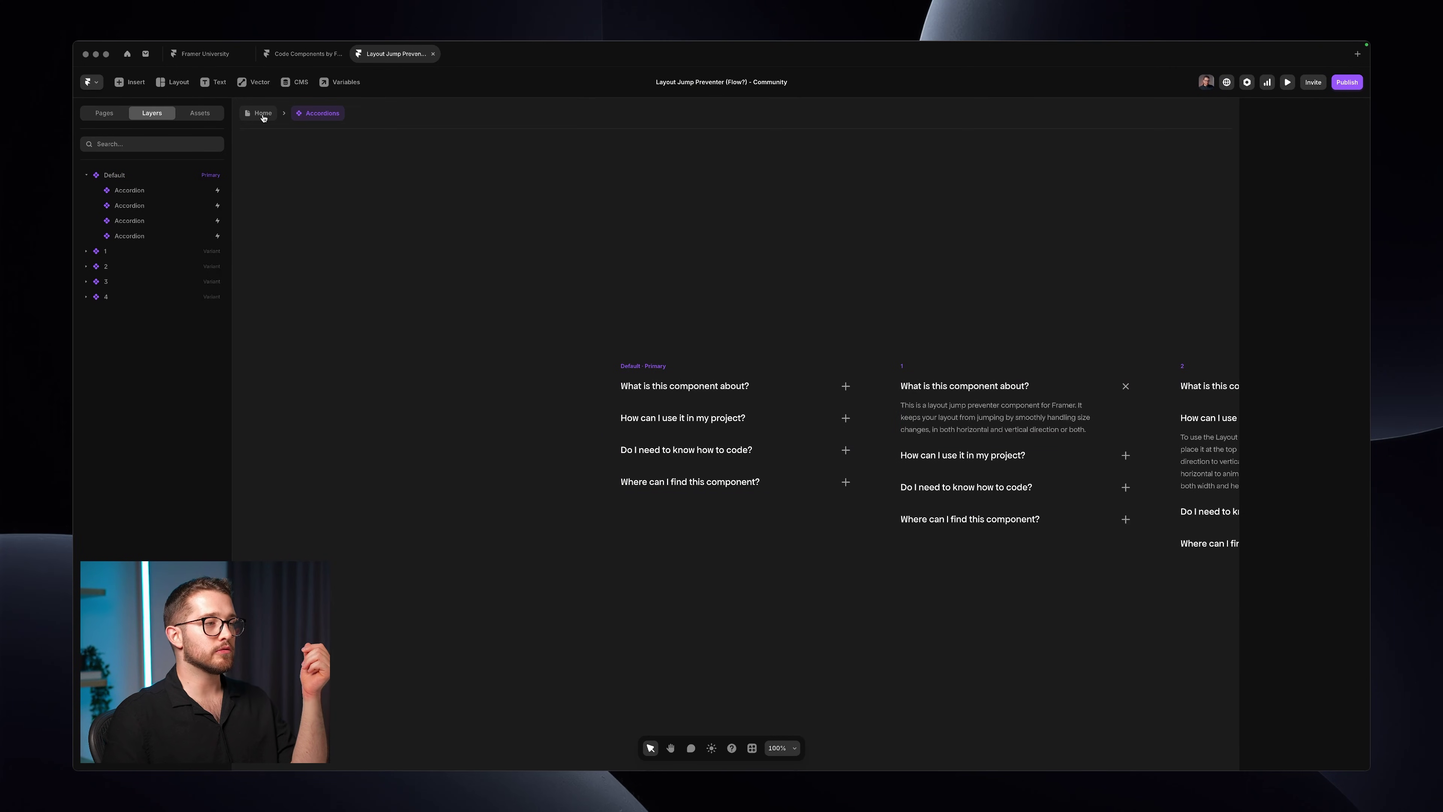
{"action": "left_click", "coordinate": [263, 114]}
{"action": "left_click", "coordinate": [386, 347]}
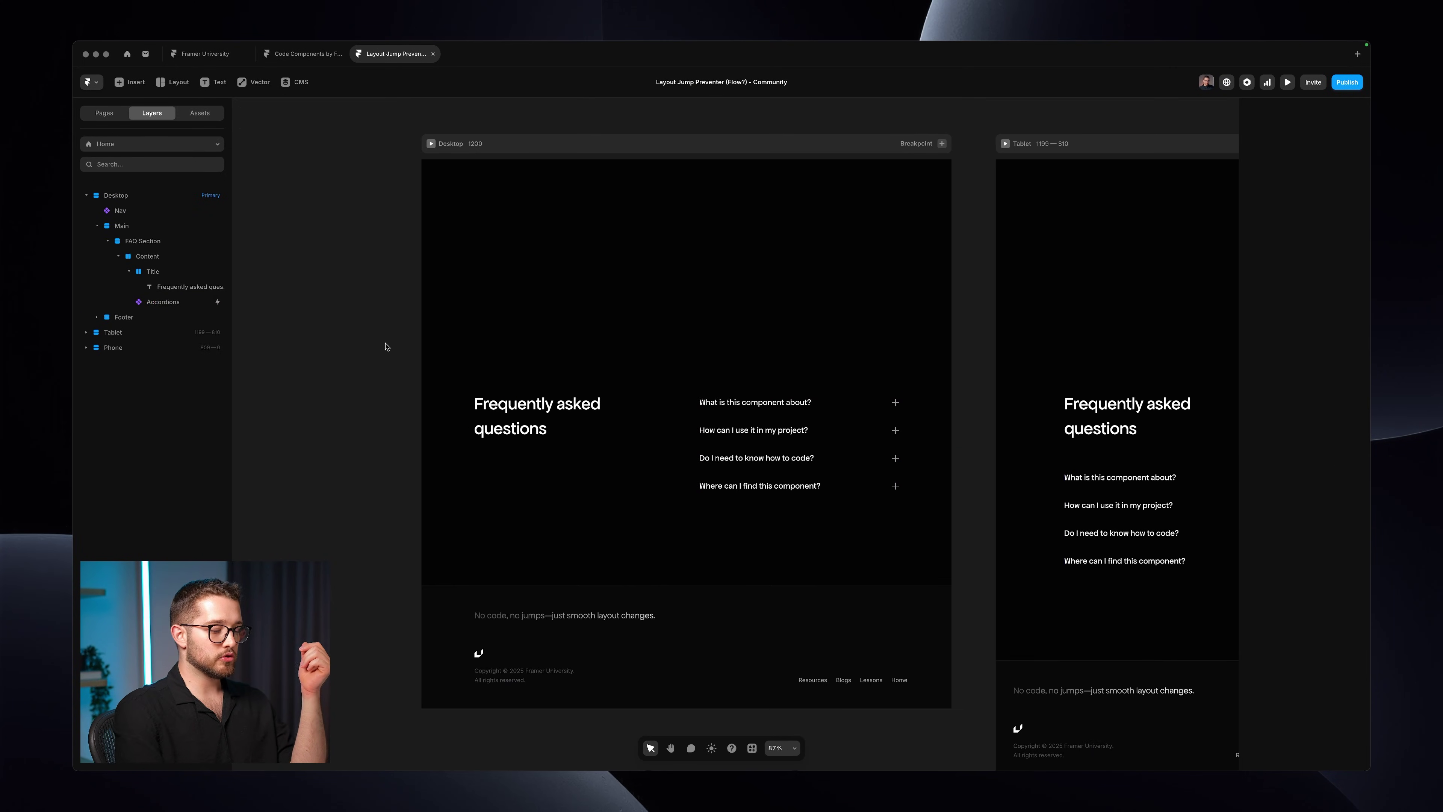
{"action": "key", "text": "super+backslash"}
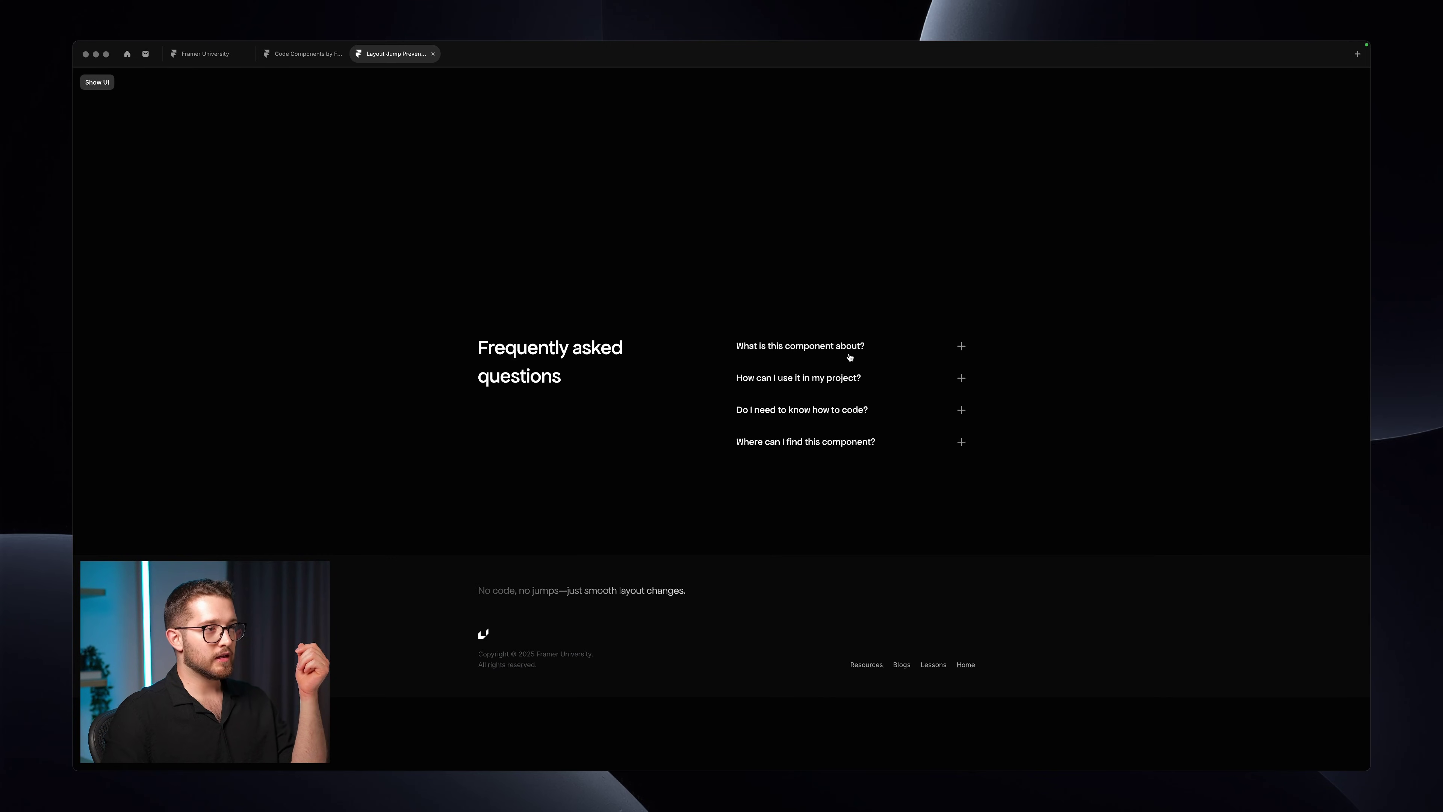
{"action": "left_click", "coordinate": [850, 356]}
{"action": "left_click", "coordinate": [849, 356]}
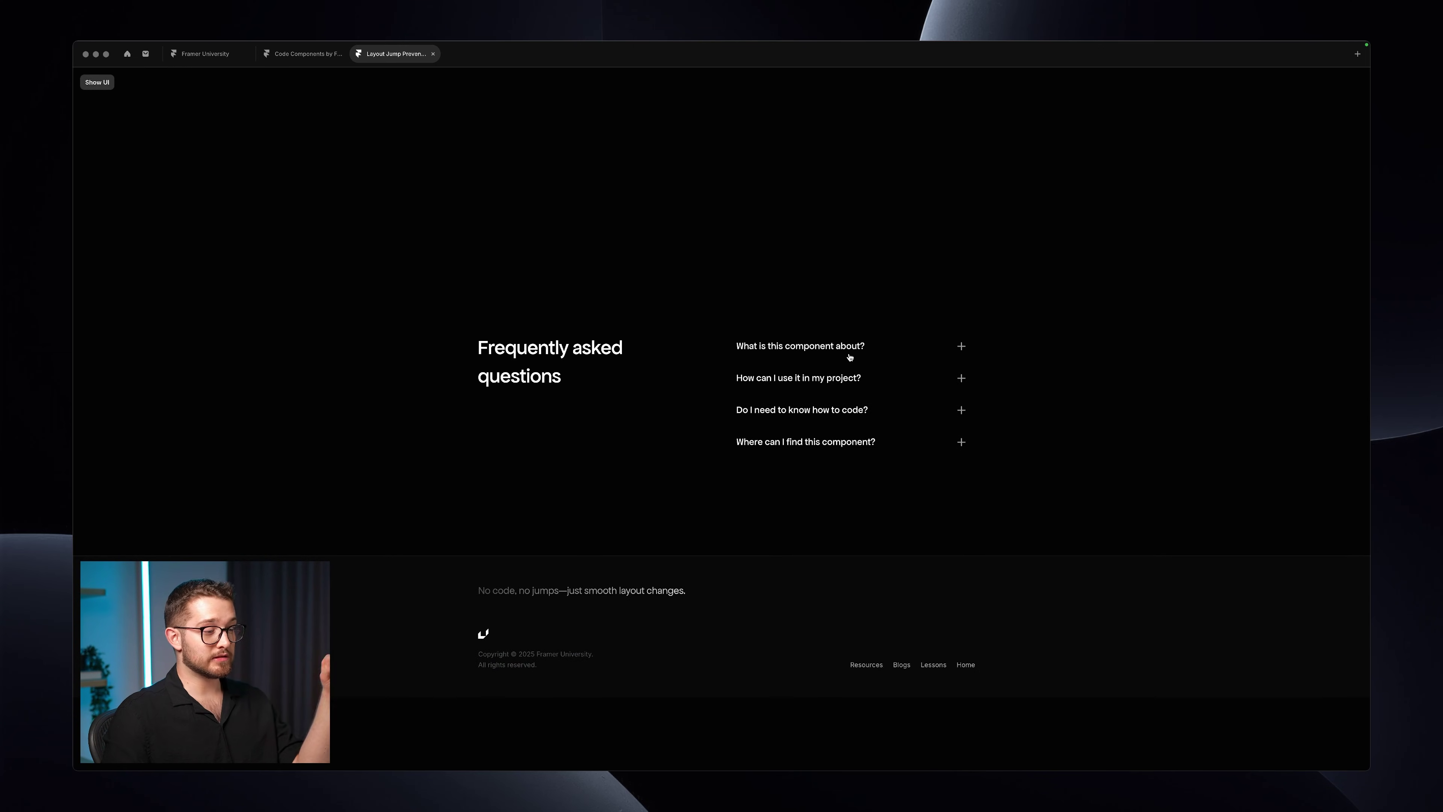
{"action": "left_click", "coordinate": [849, 356]}
{"action": "left_click", "coordinate": [849, 357]}
{"action": "left_click", "coordinate": [849, 356]}
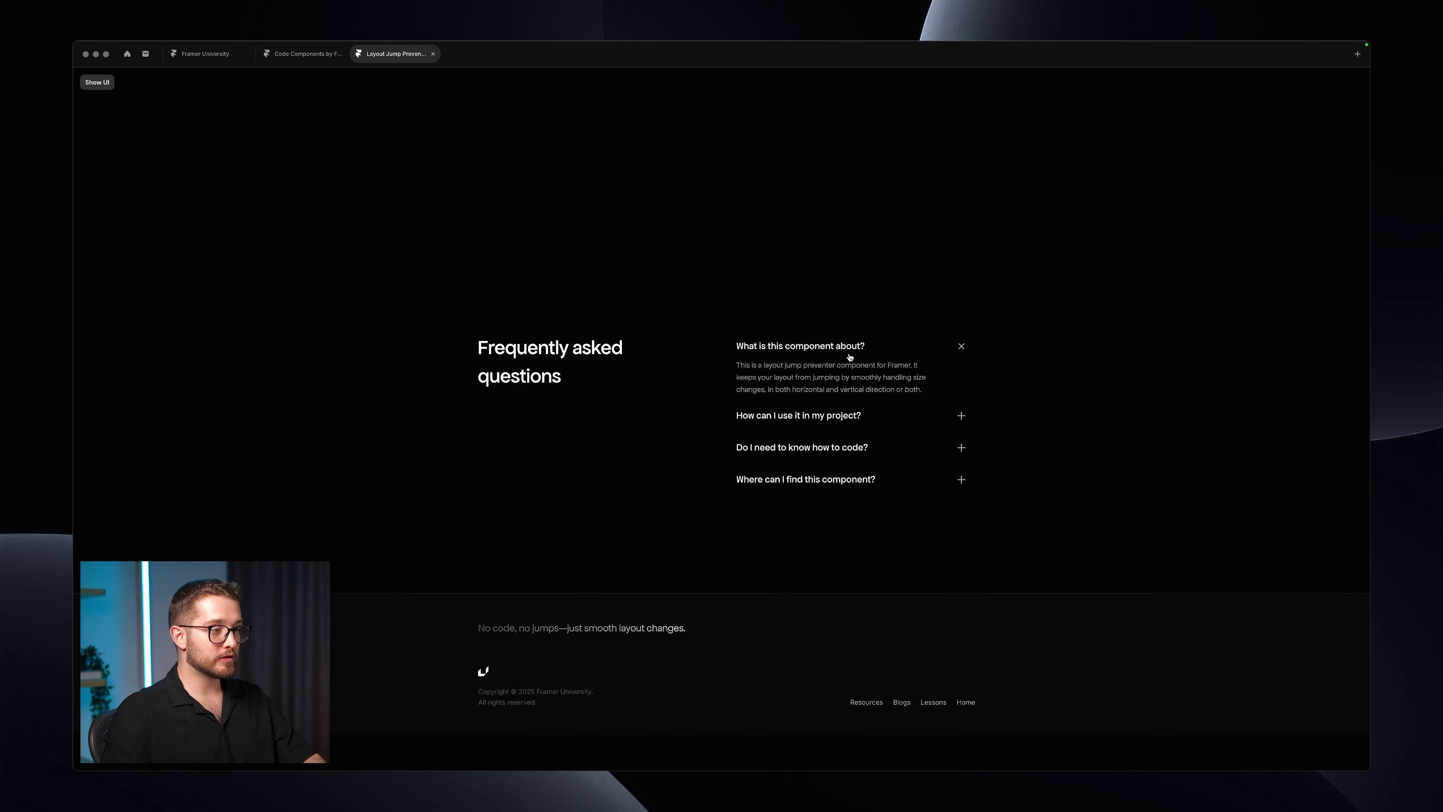
{"action": "left_click", "coordinate": [798, 348]}
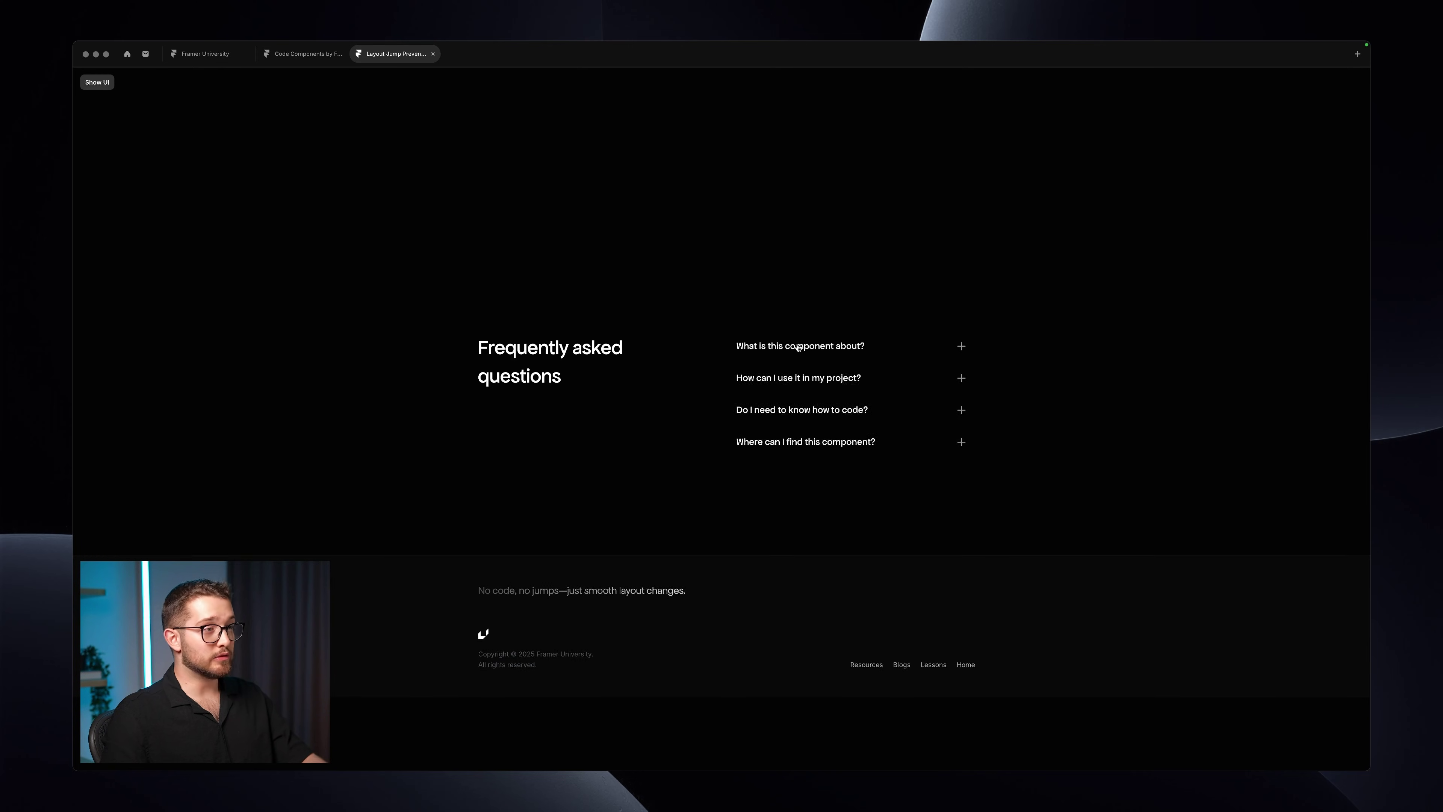
{"action": "left_click", "coordinate": [805, 348]}
{"action": "left_click", "coordinate": [805, 348]}
{"action": "left_click", "coordinate": [805, 382]}
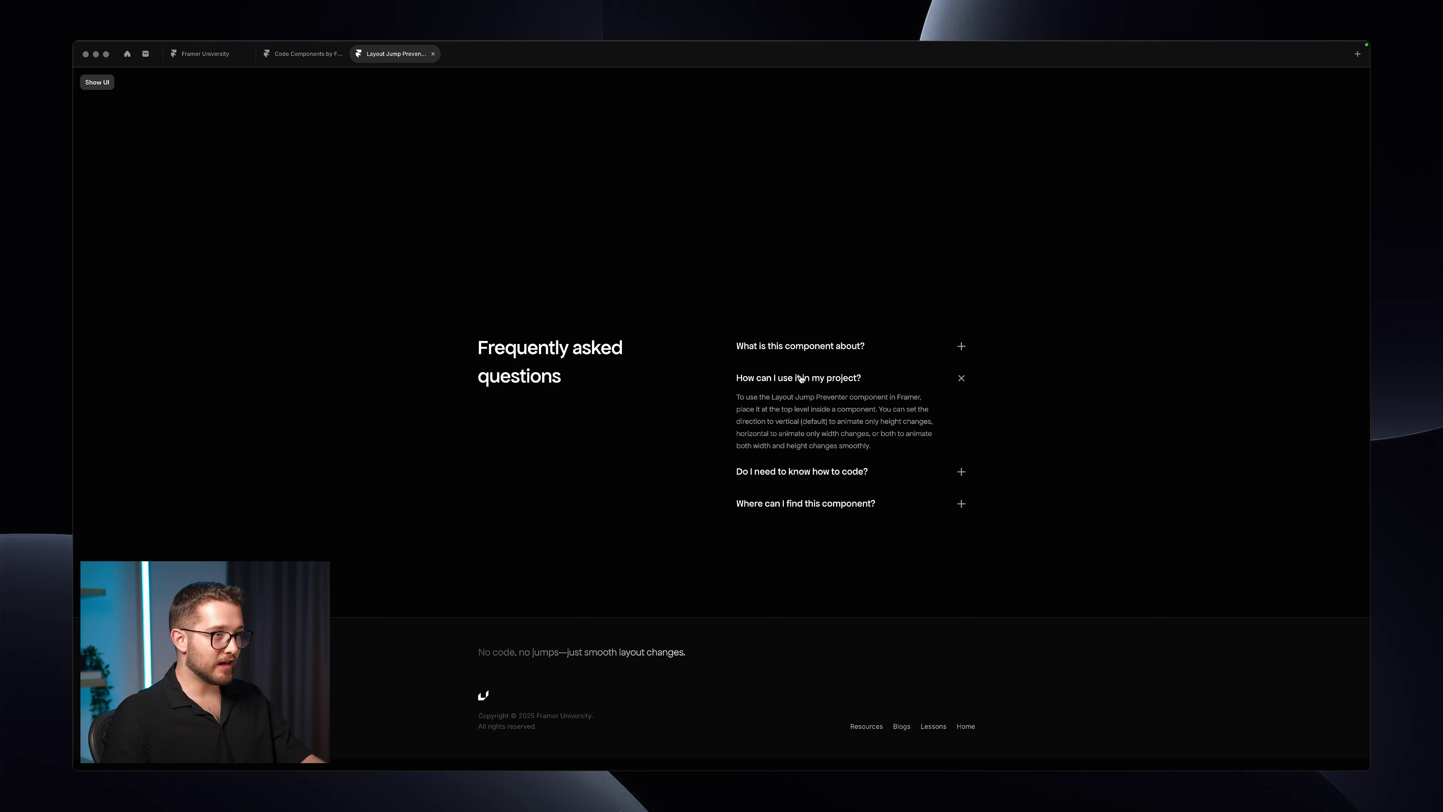
{"action": "key", "text": "Escape"}
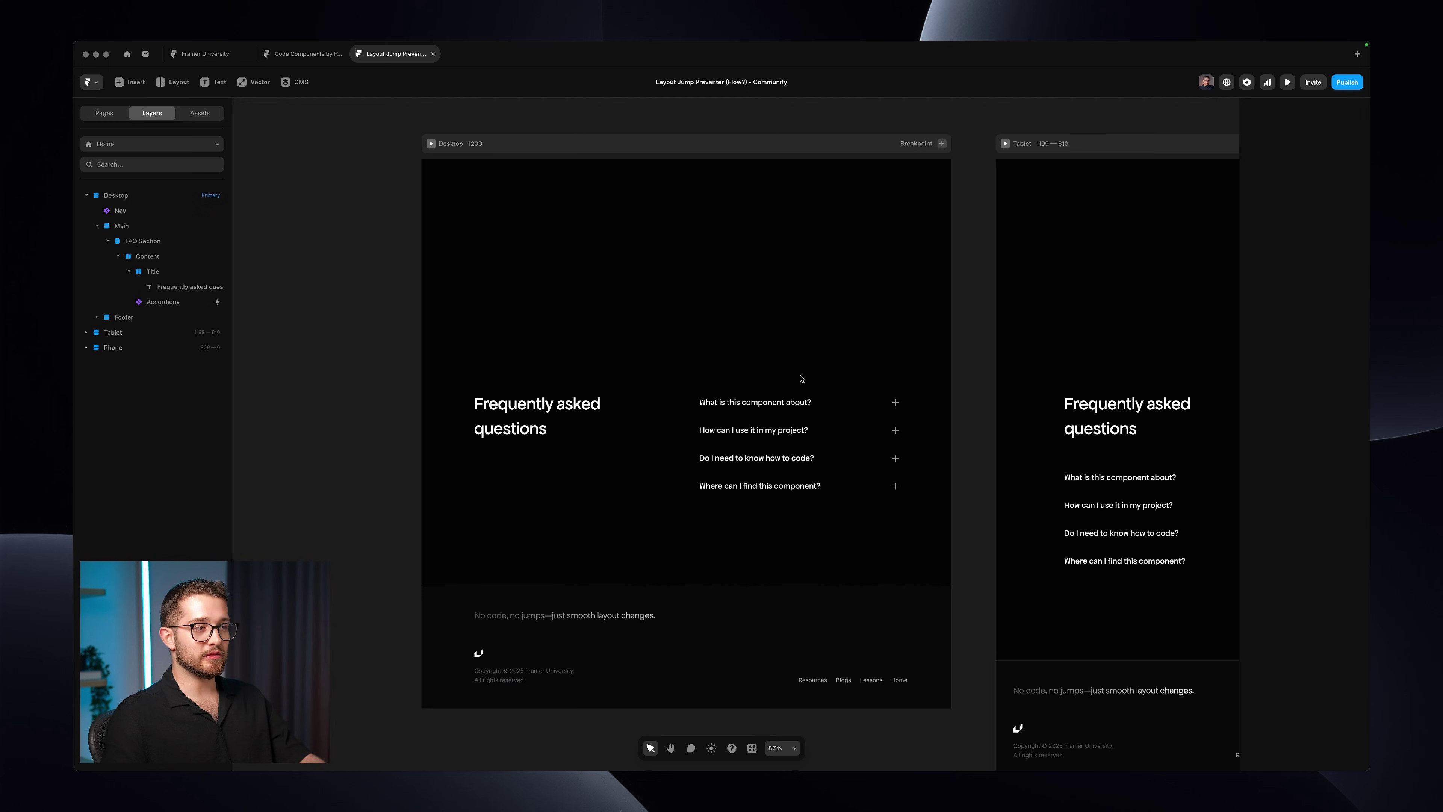
{"action": "left_click", "coordinate": [645, 408]}
{"action": "left_click", "coordinate": [155, 256]}
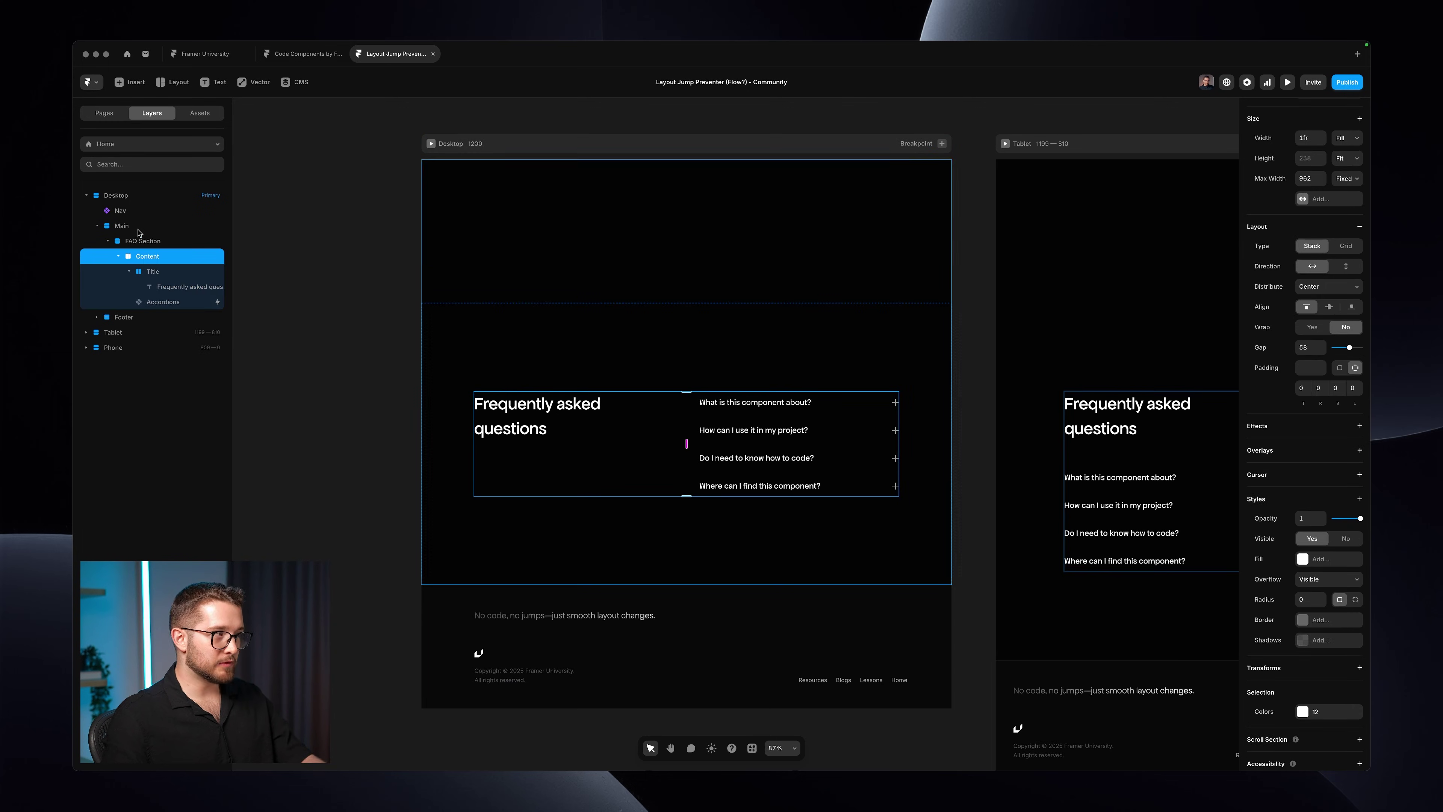
{"action": "left_click", "coordinate": [780, 472]}
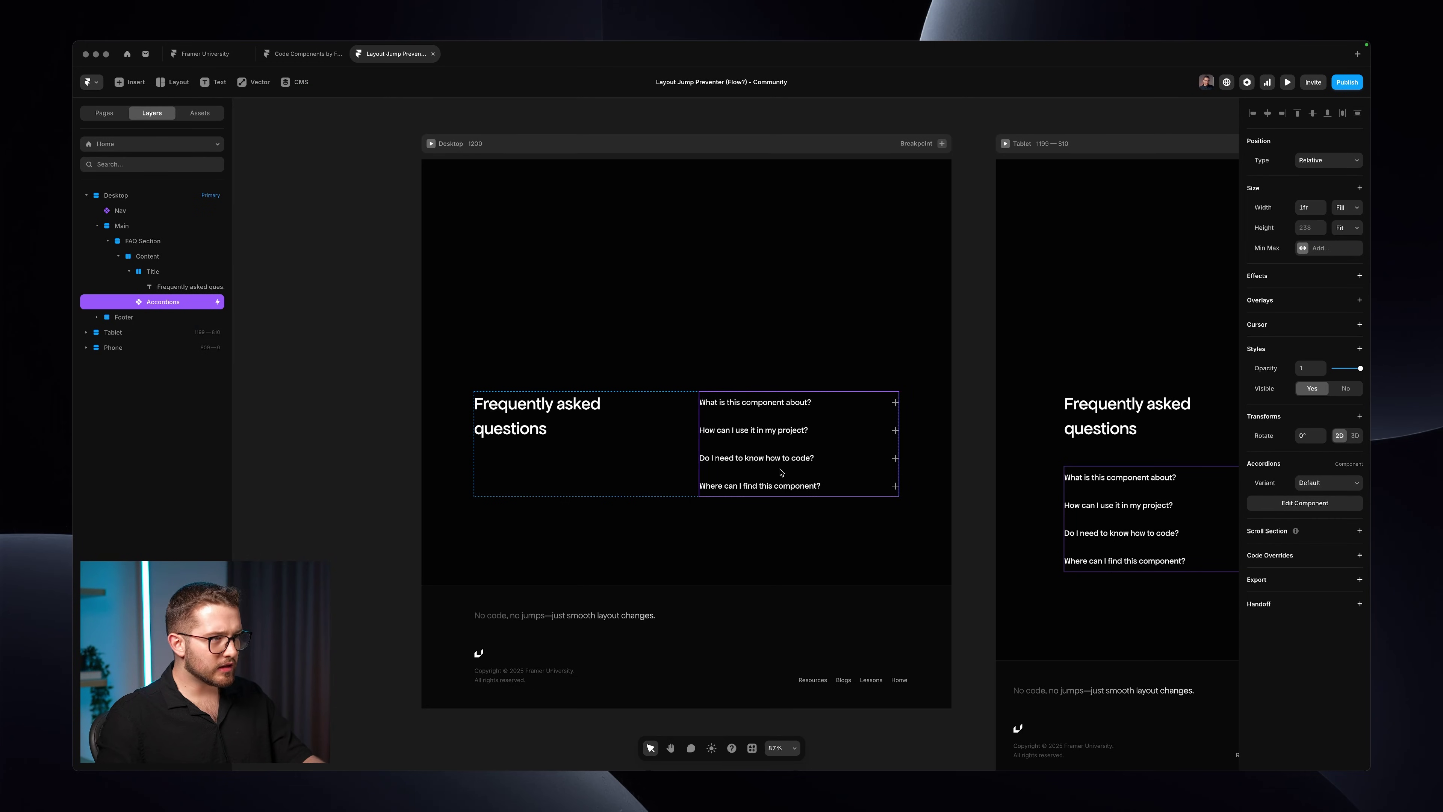
- Drill into Accordions to the single Accordion and inspect its Layout Jump Preventer's Direction setting
{"action": "left_click", "coordinate": [780, 500]}
{"action": "left_click", "coordinate": [771, 454]}
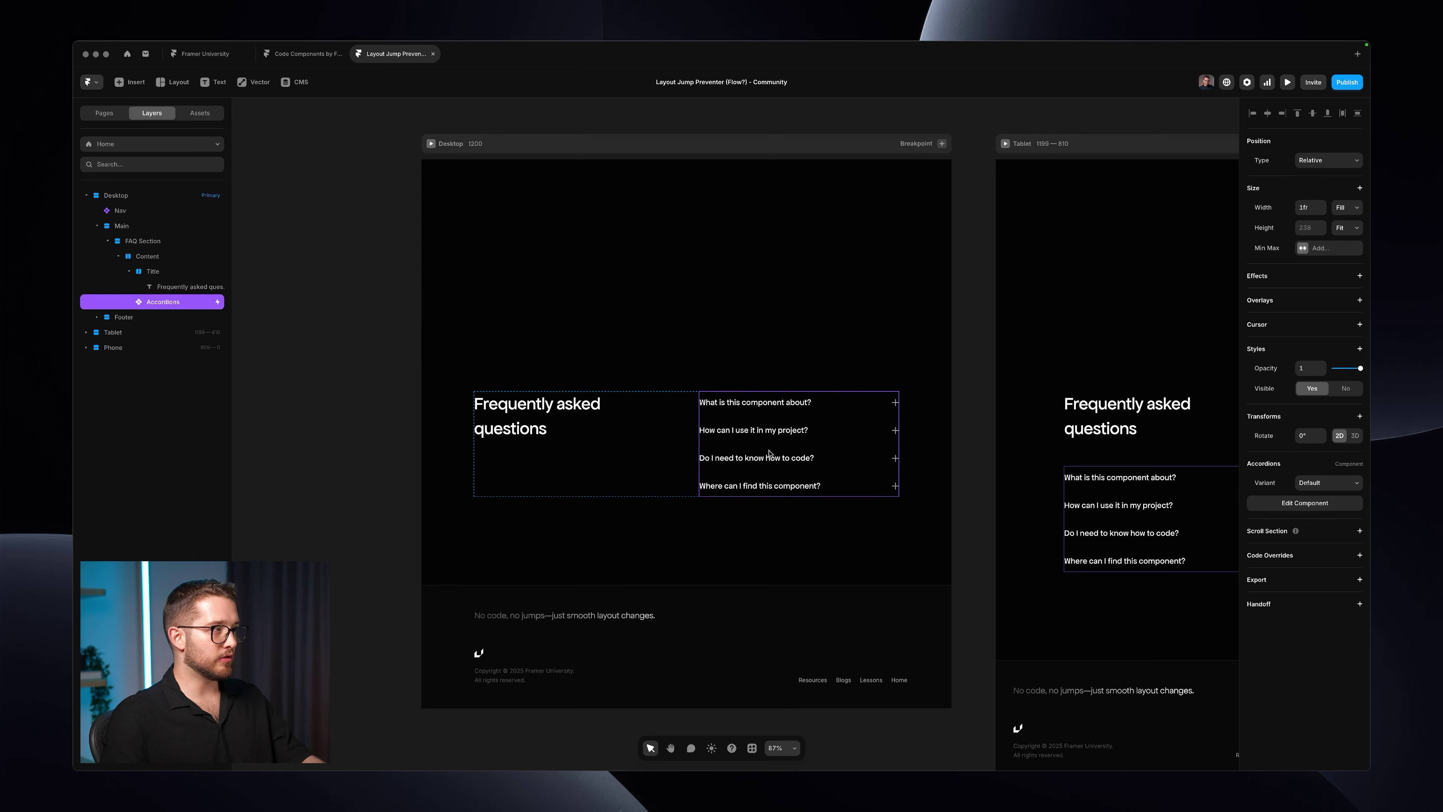
{"action": "double_click", "coordinate": [769, 451]}
{"action": "left_click", "coordinate": [753, 382]}
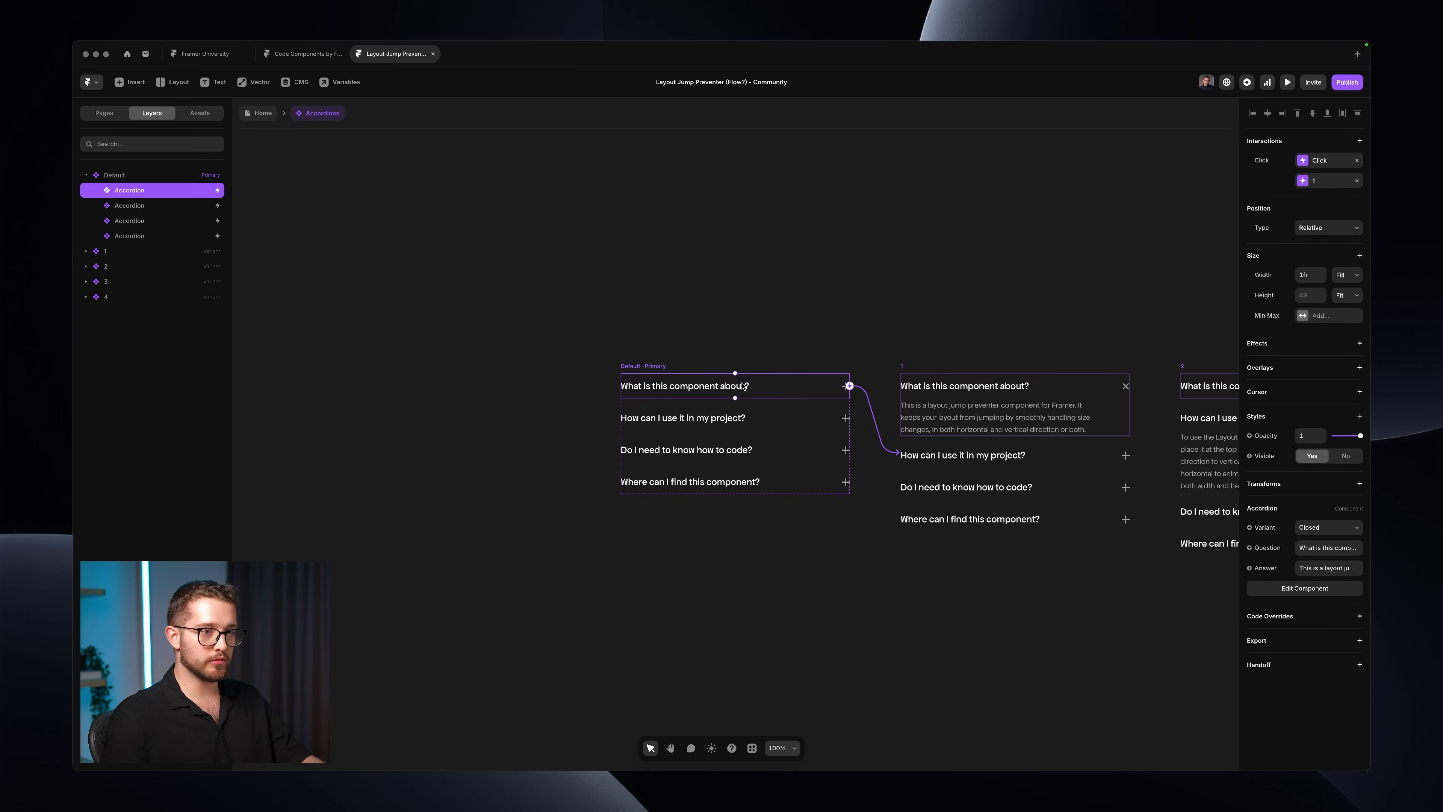
{"action": "double_click", "coordinate": [212, 186]}
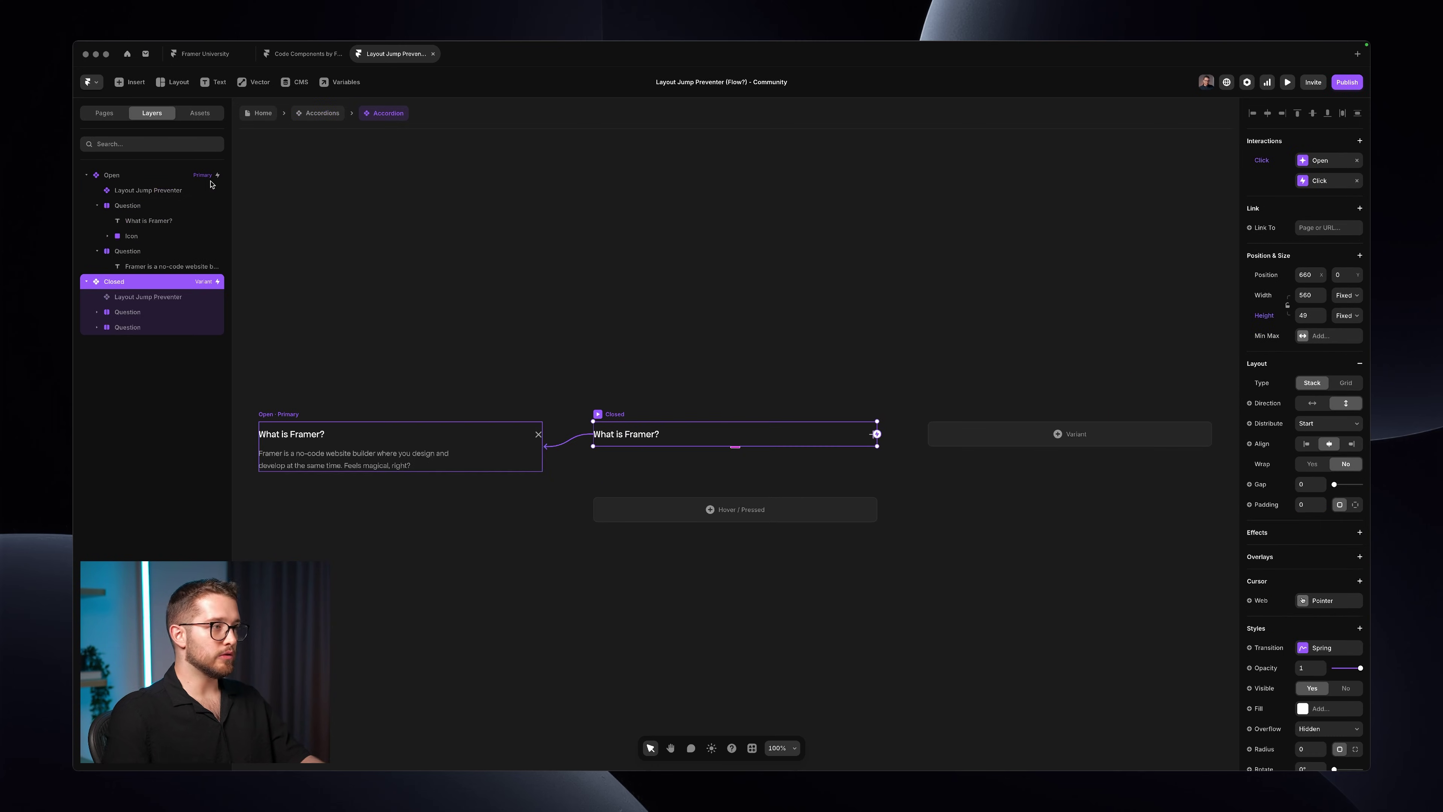
{"action": "left_click", "coordinate": [155, 189]}
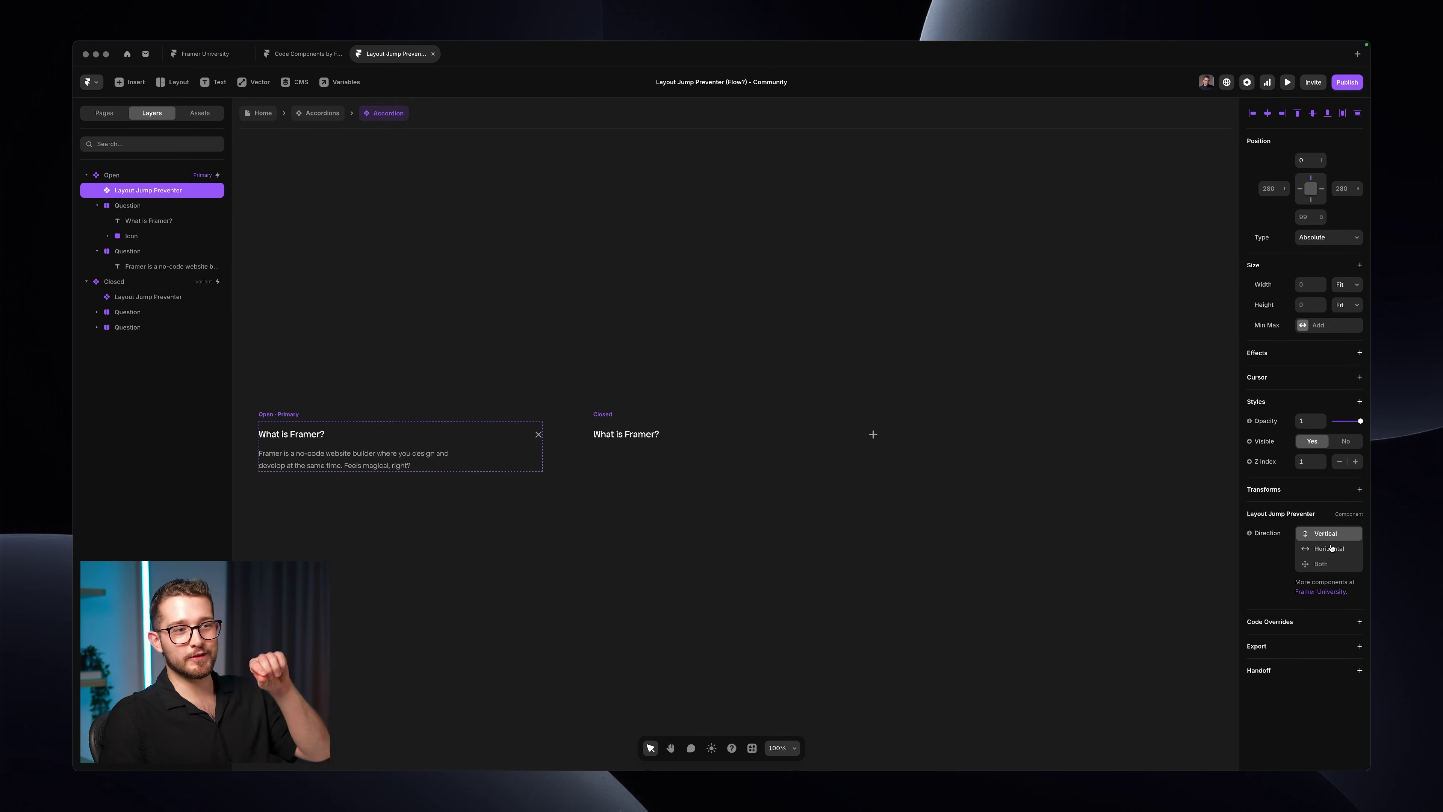
{"action": "left_click", "coordinate": [1312, 552]}
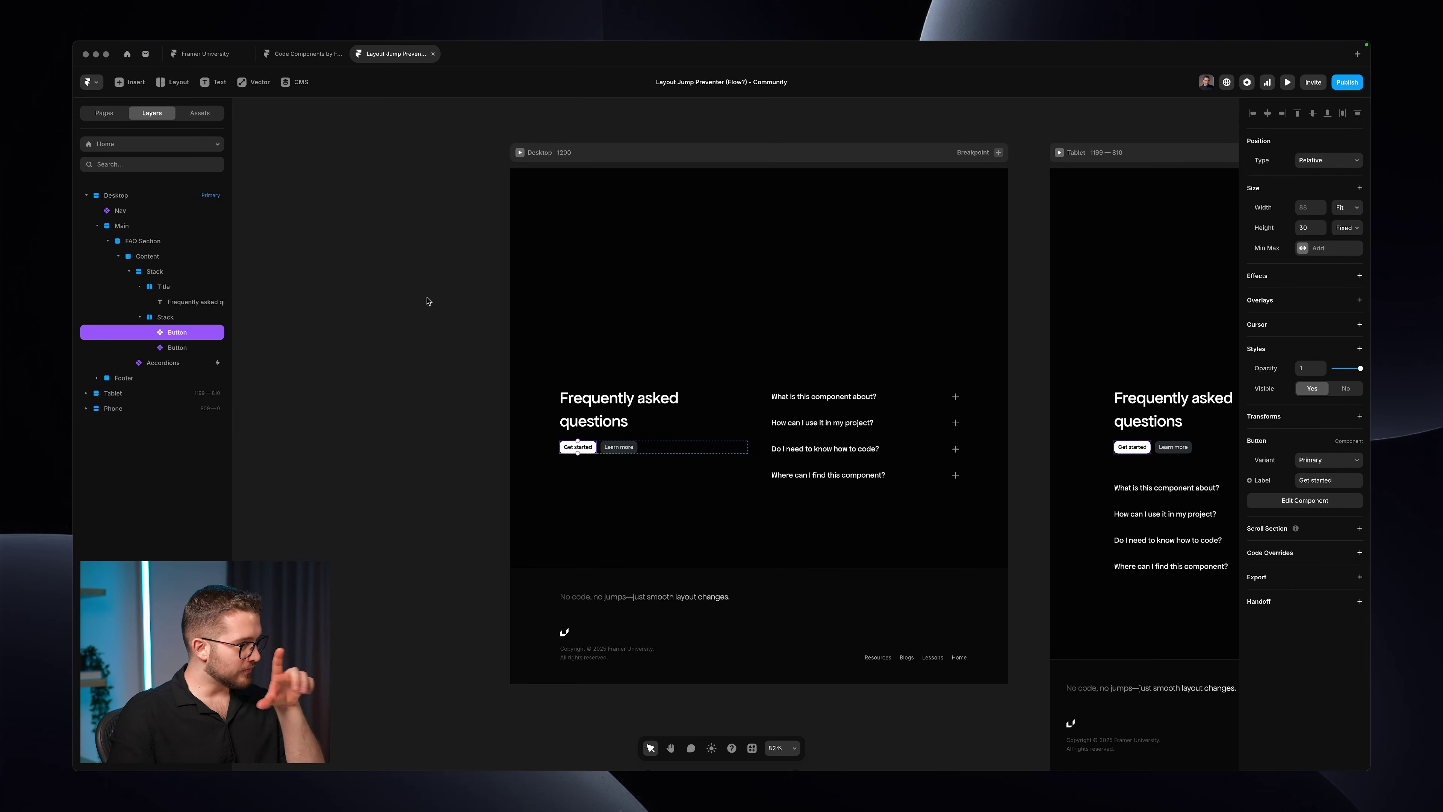
- Preview the page with the editor interface hidden
{"action": "key", "text": "super+backslash"}
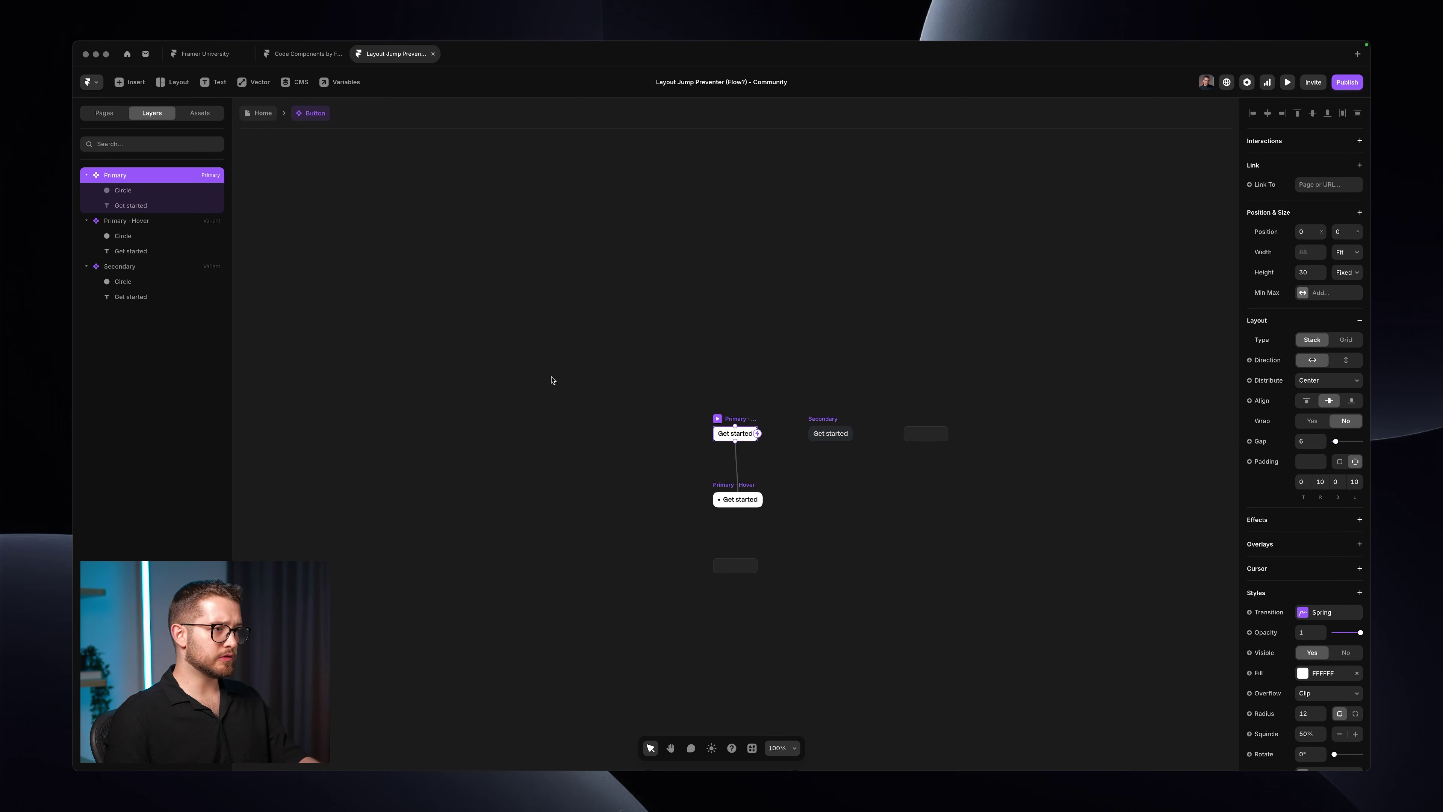
- Insert a Layout Jump Preventer via 'layout jump' search, set to Absolute and Horizontal
{"action": "key", "text": "super+k"}
{"action": "type", "text": "layou"}
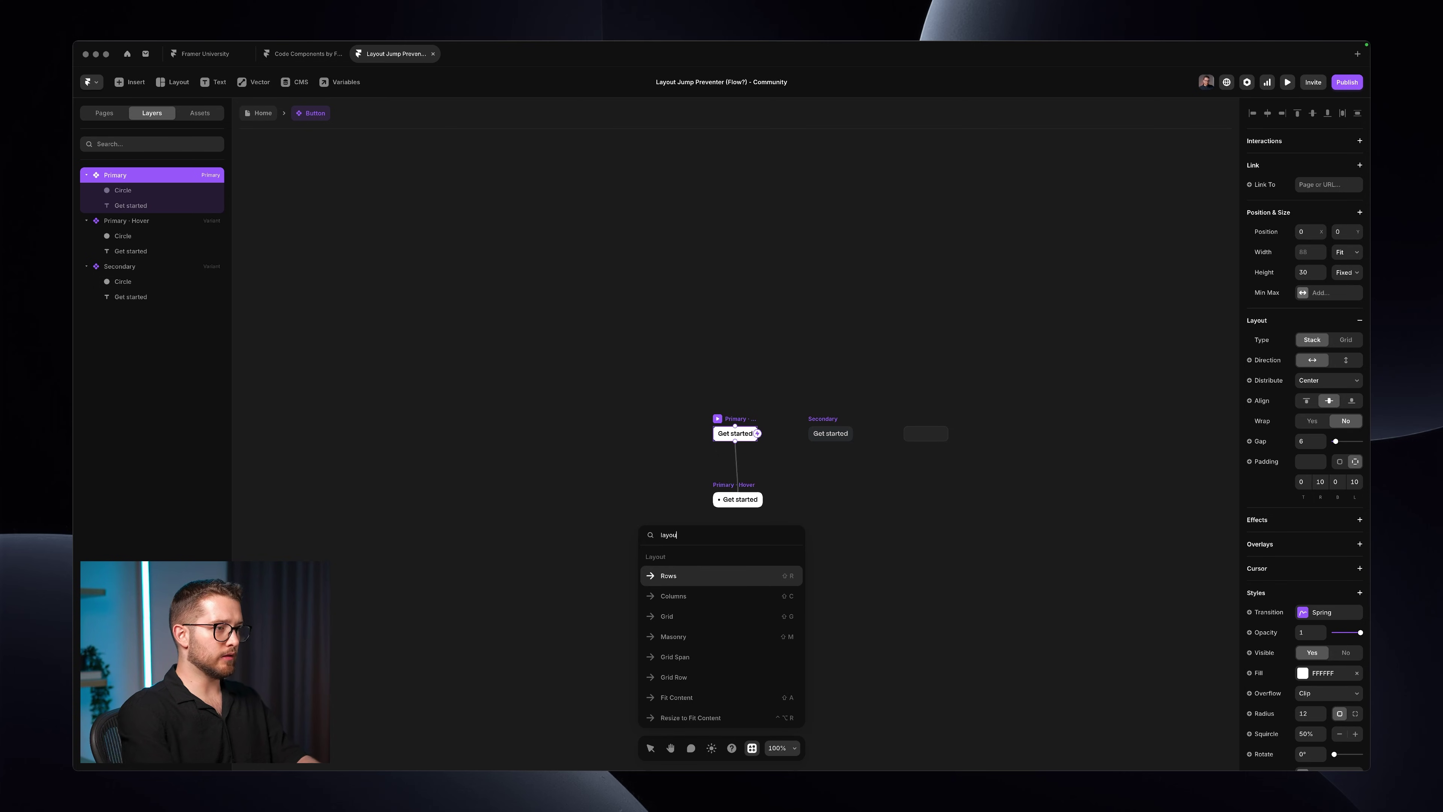
{"action": "type", "text": "t jump"}
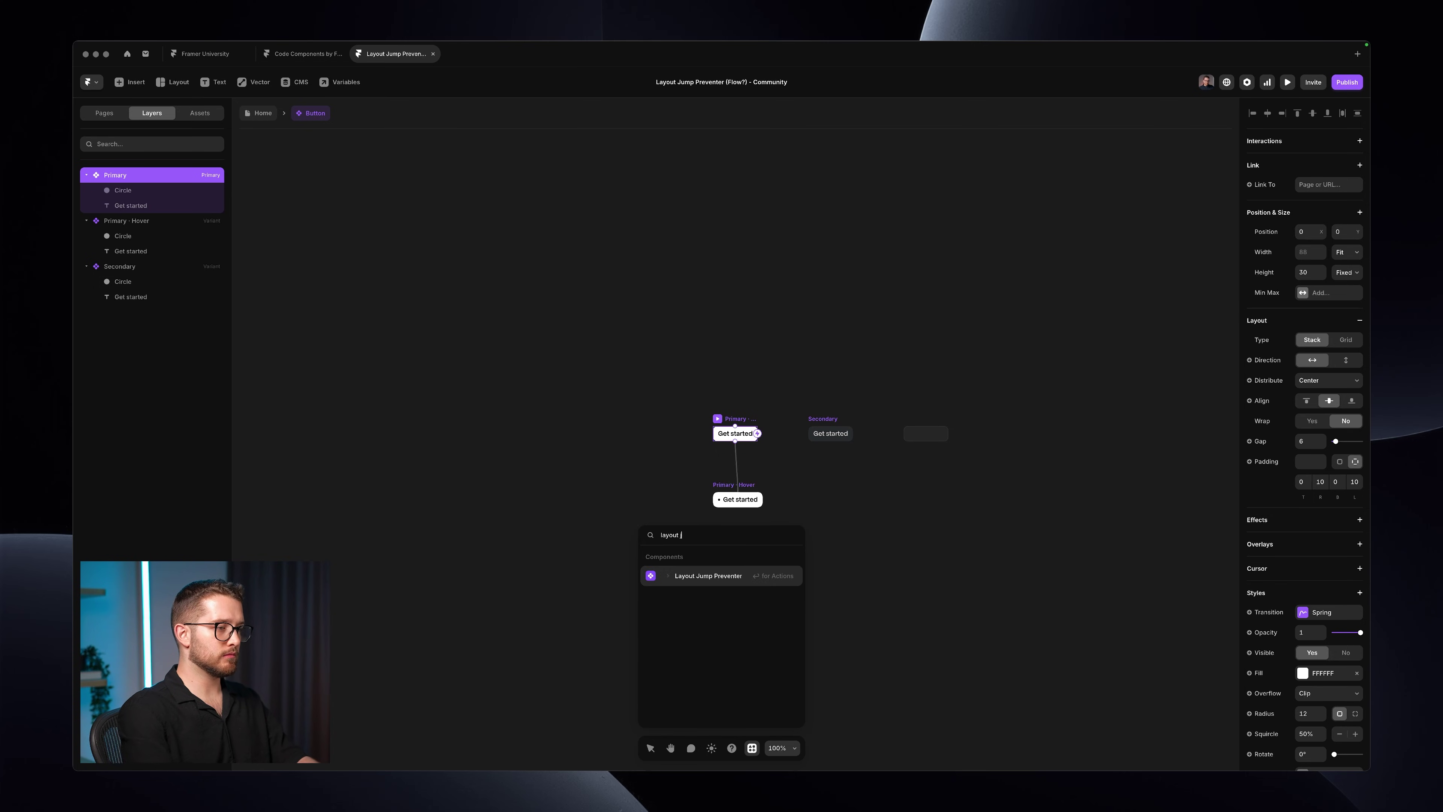
{"action": "key", "text": "Return"}
{"action": "key", "text": "Return"}
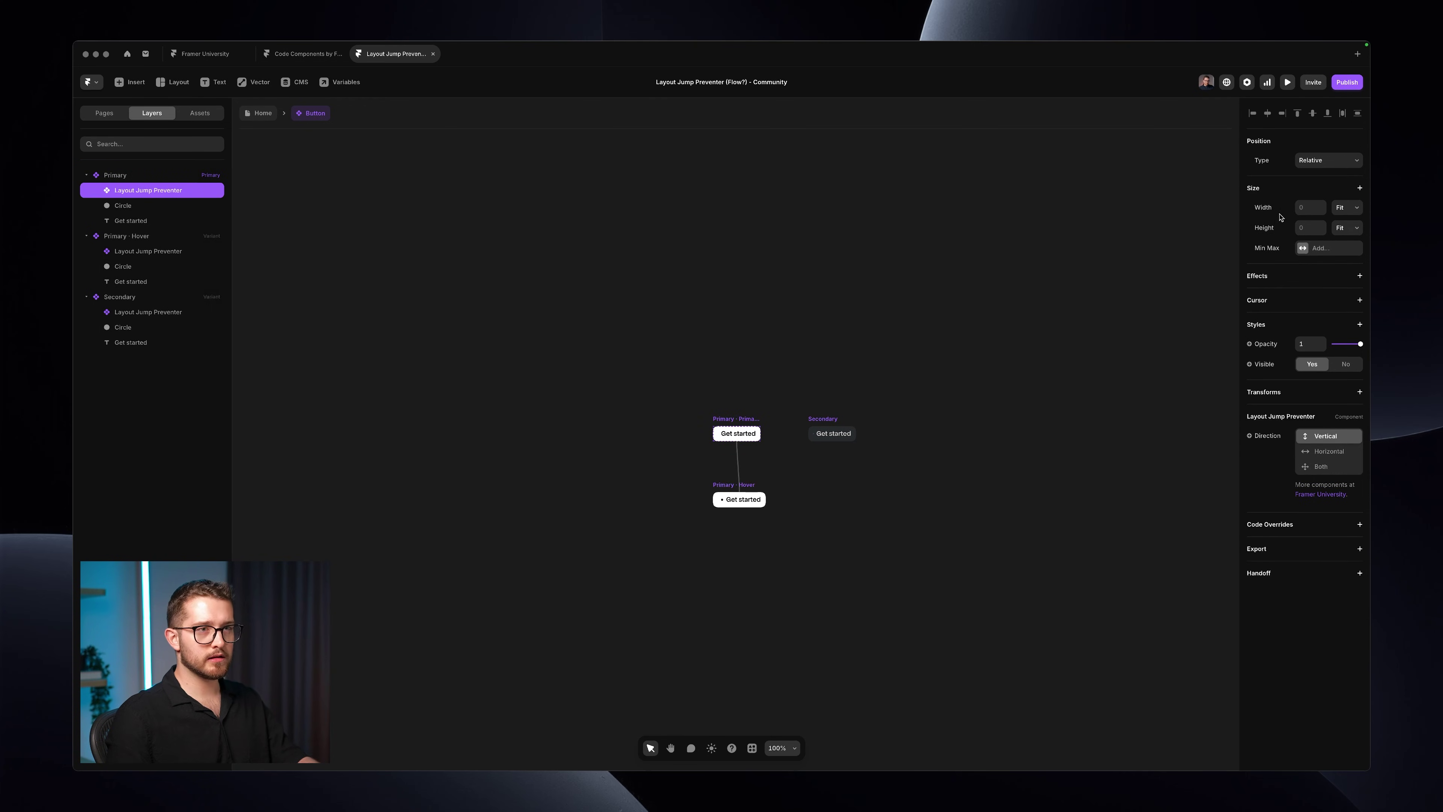
{"action": "left_click", "coordinate": [1329, 160]}
{"action": "left_click", "coordinate": [1319, 173]}
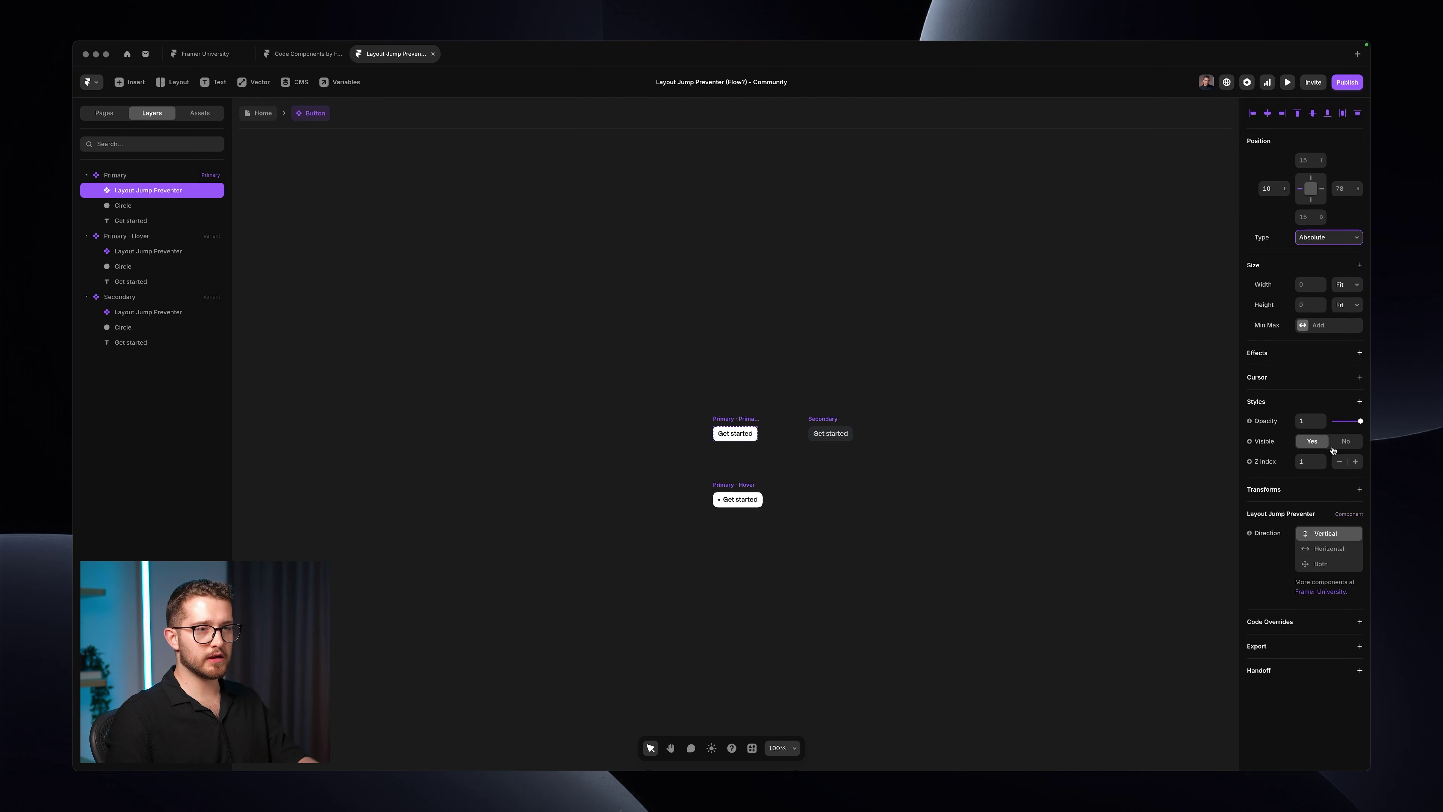
{"action": "left_click", "coordinate": [1325, 548]}
- Go back to the Home page canvas and preview it without the editor UI
{"action": "left_click", "coordinate": [1069, 479]}
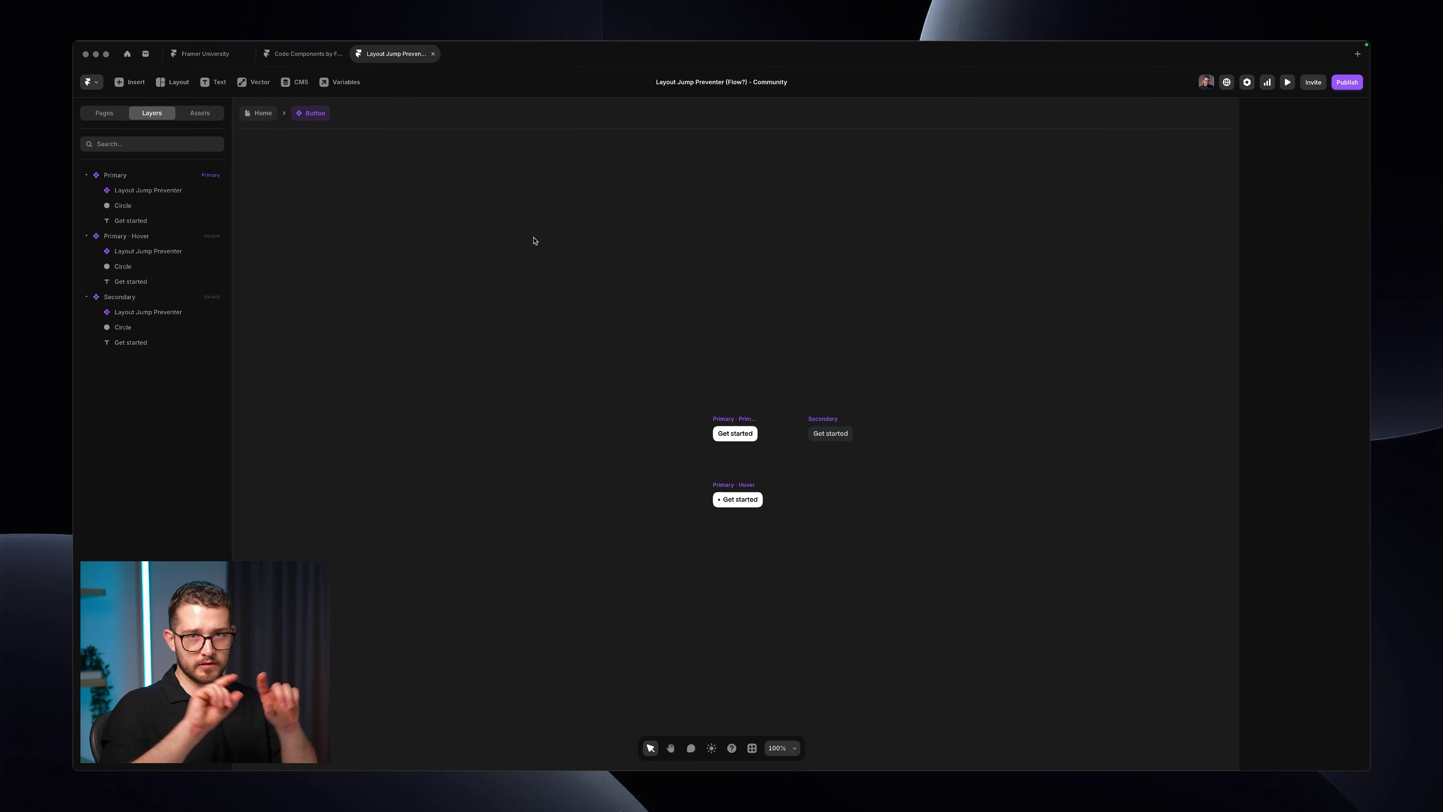
{"action": "left_click", "coordinate": [262, 113]}
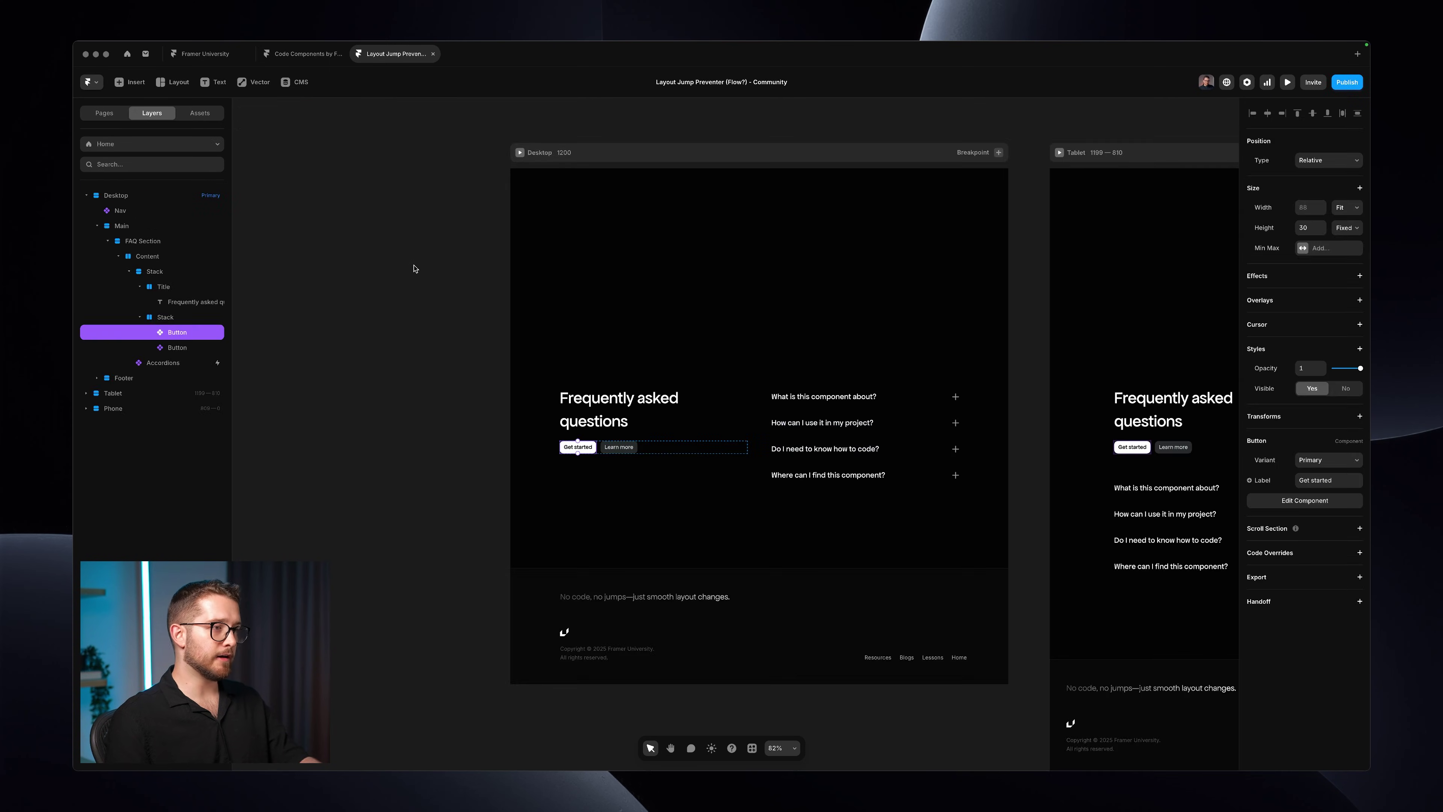
{"action": "key", "text": "super+backslash"}
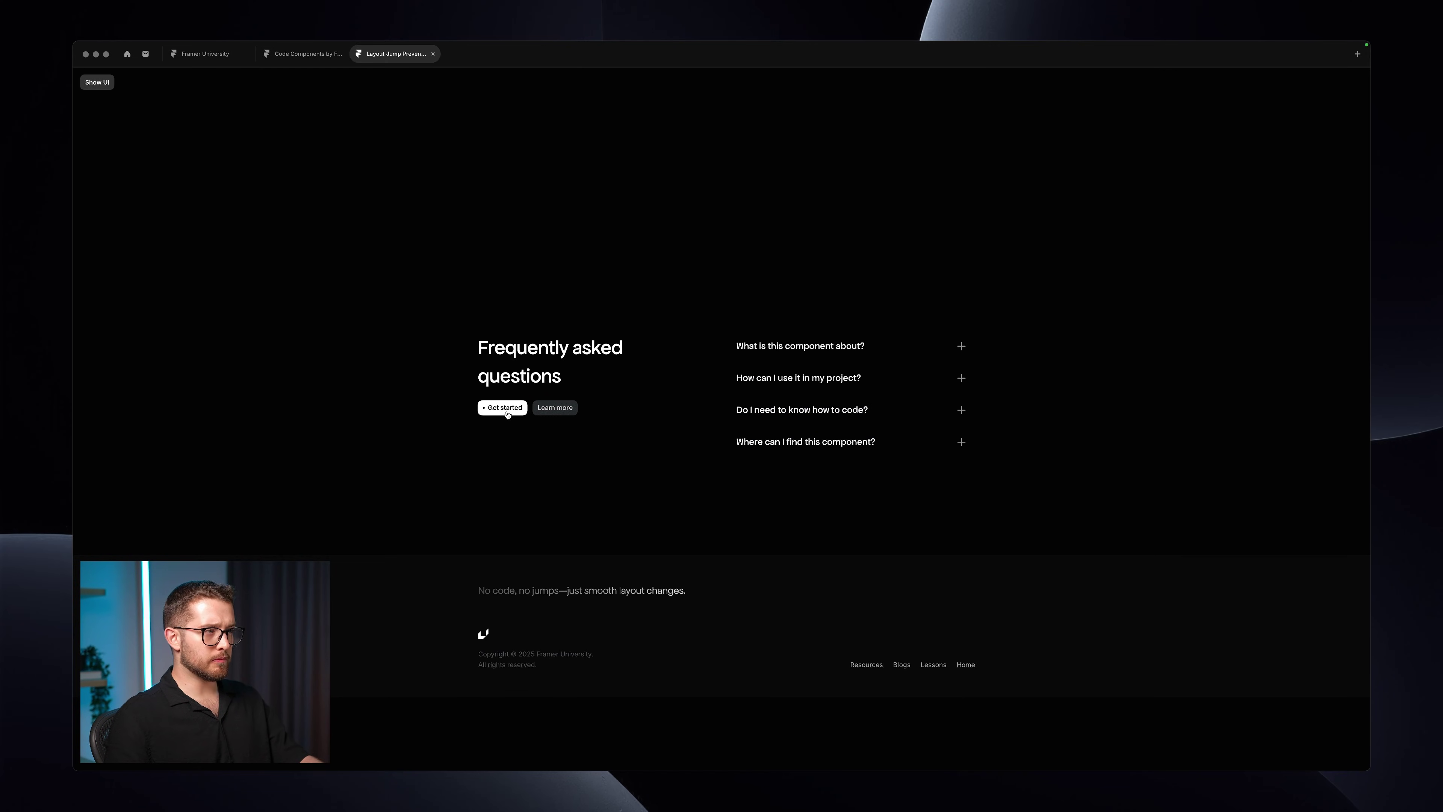
{"action": "key", "text": "super+backslash"}
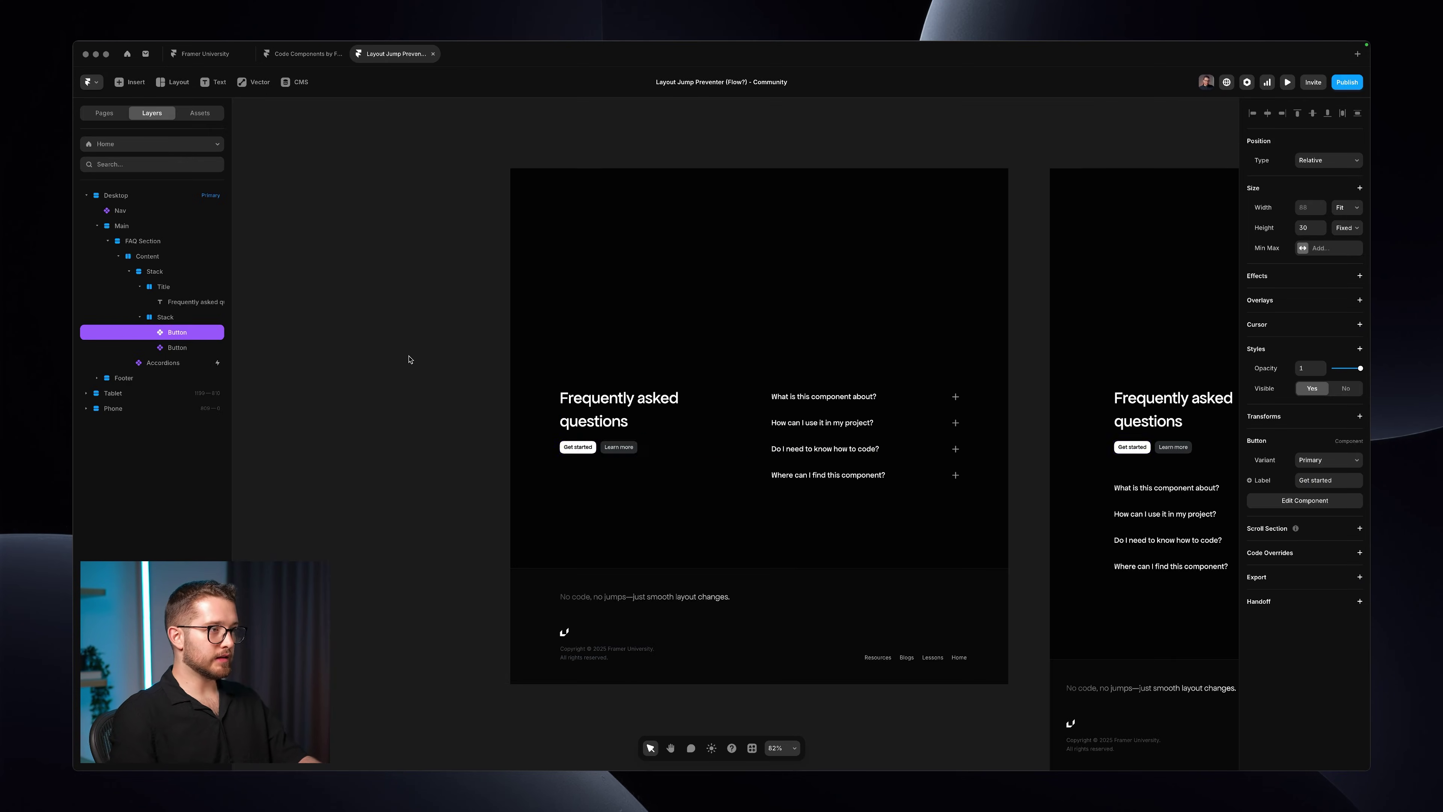
- Delete the Layout Jump Preventer from the Button variants and preview the Home page
{"action": "key", "text": "super+Return"}
{"action": "left_click", "coordinate": [166, 190]}
{"action": "key", "text": "Delete"}
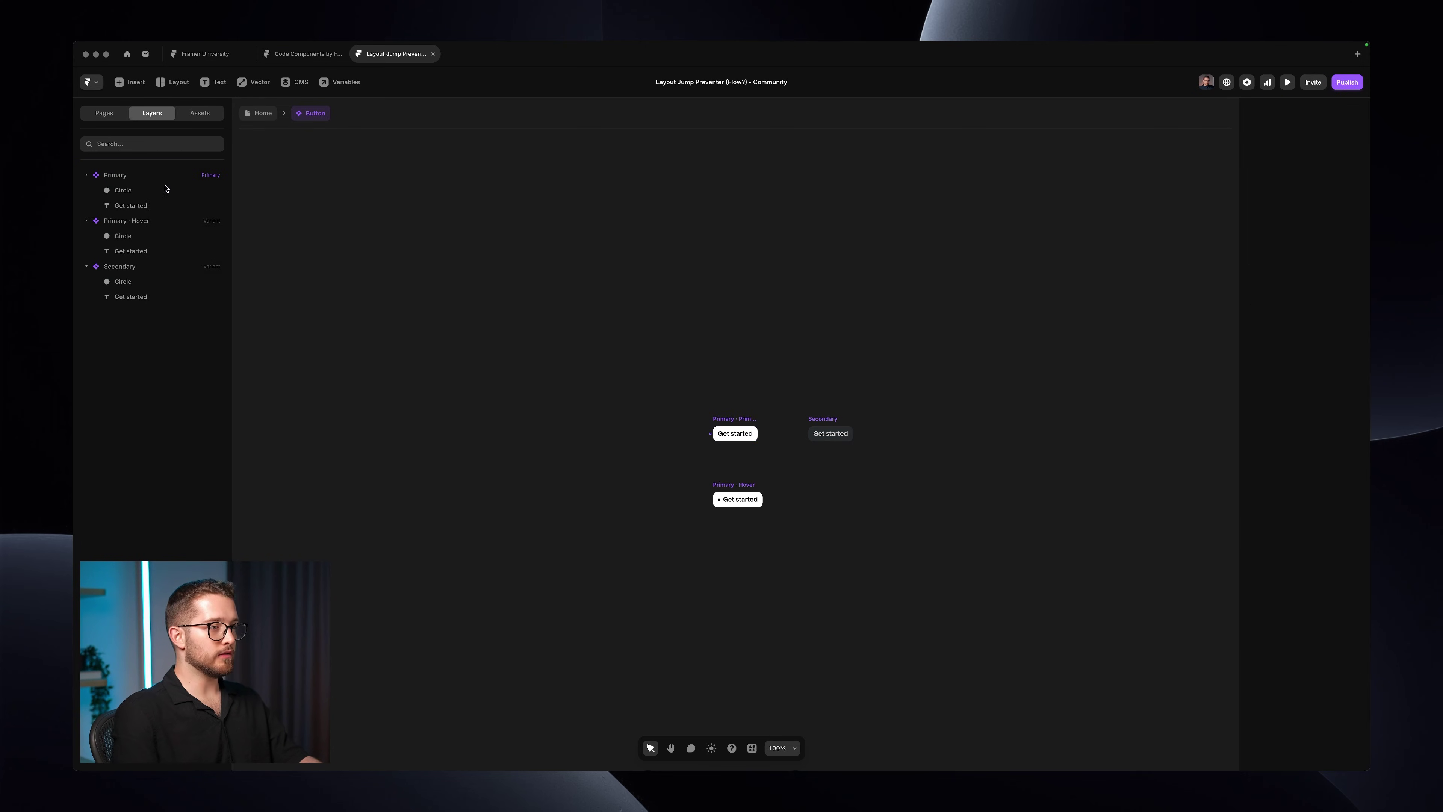
{"action": "left_click", "coordinate": [256, 113]}
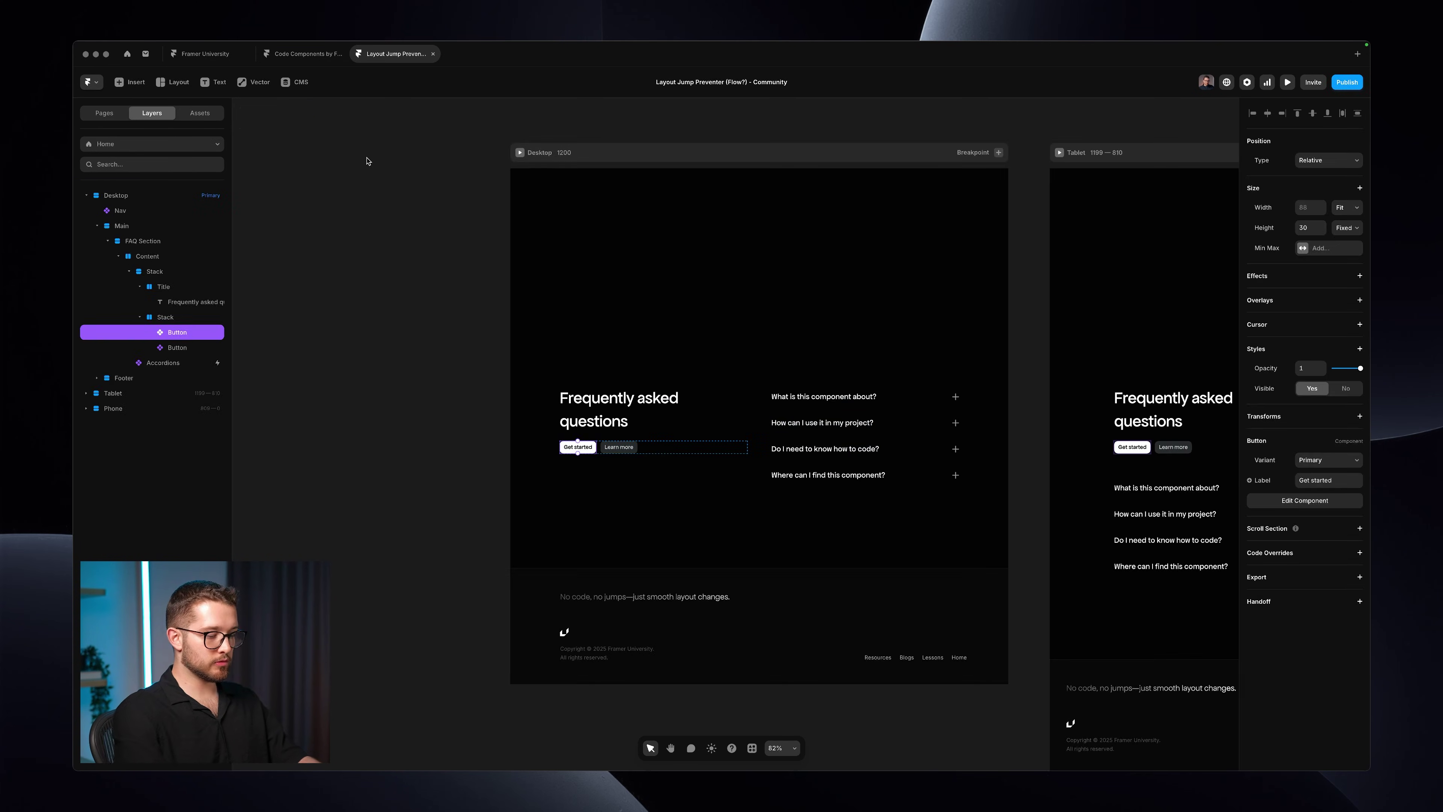
{"action": "key", "text": "super+backslash"}
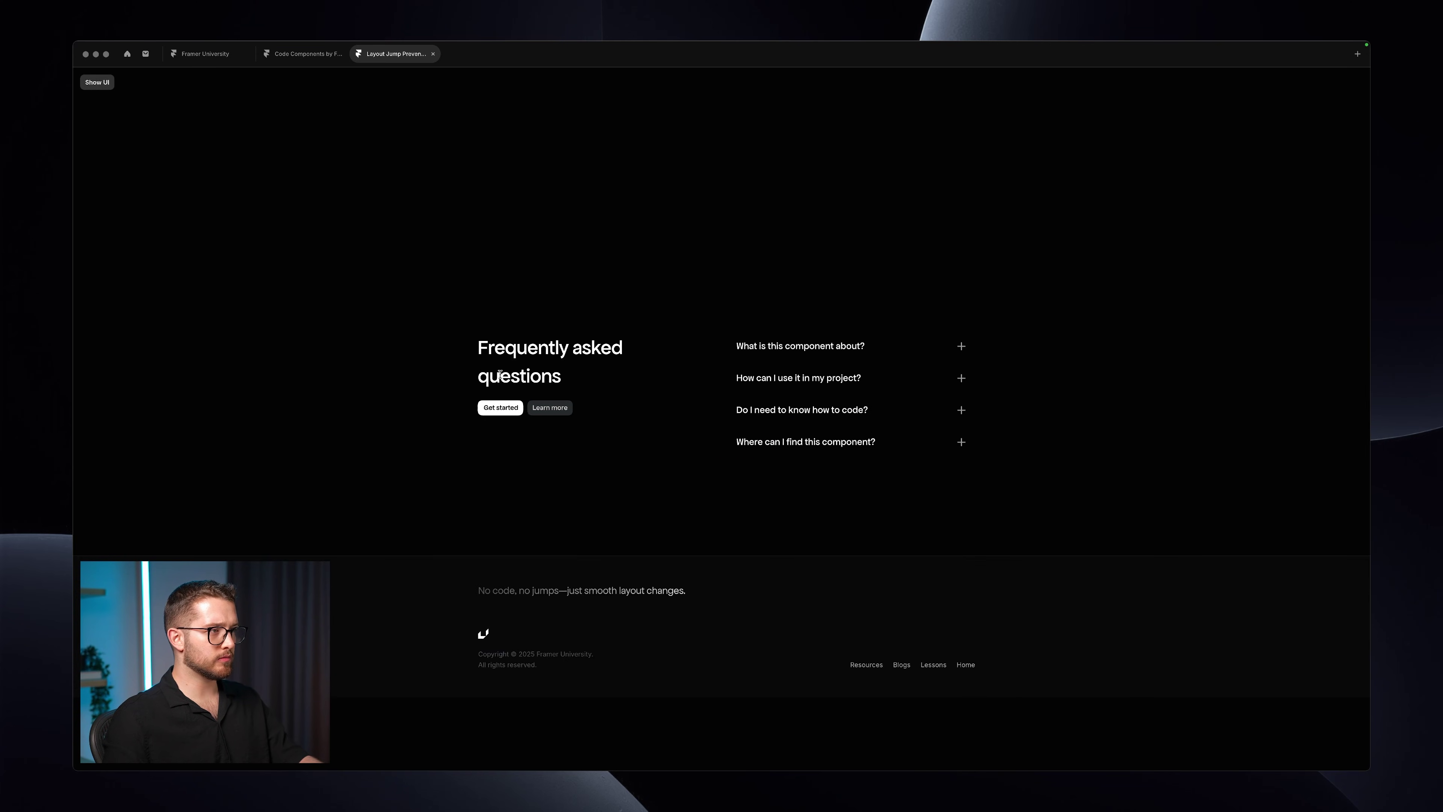
{"action": "key", "text": "super+backslash"}
- Add a Flow effect to the Desktop frame and to the two-button stack
{"action": "left_click", "coordinate": [596, 223]}
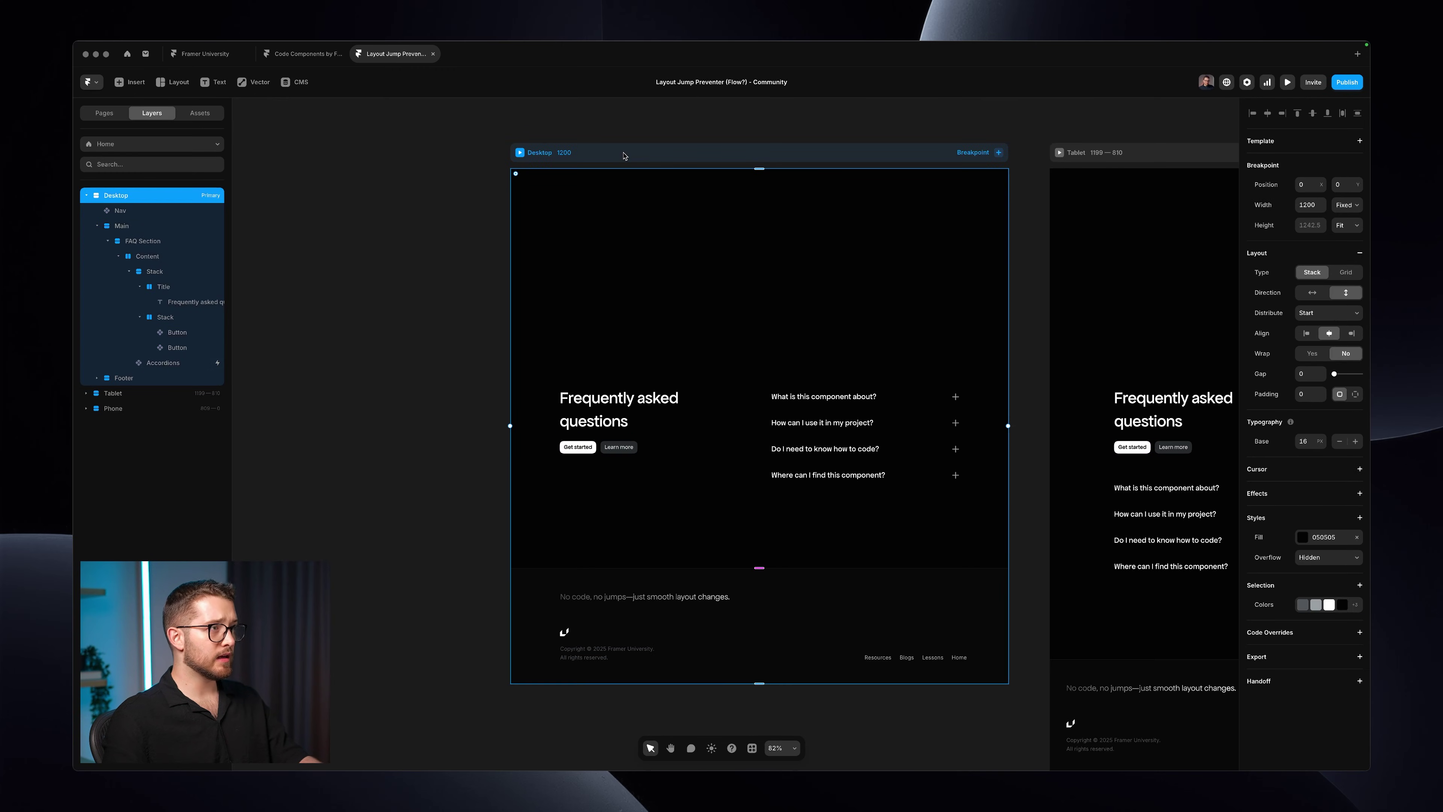
{"action": "left_click", "coordinate": [1276, 487]}
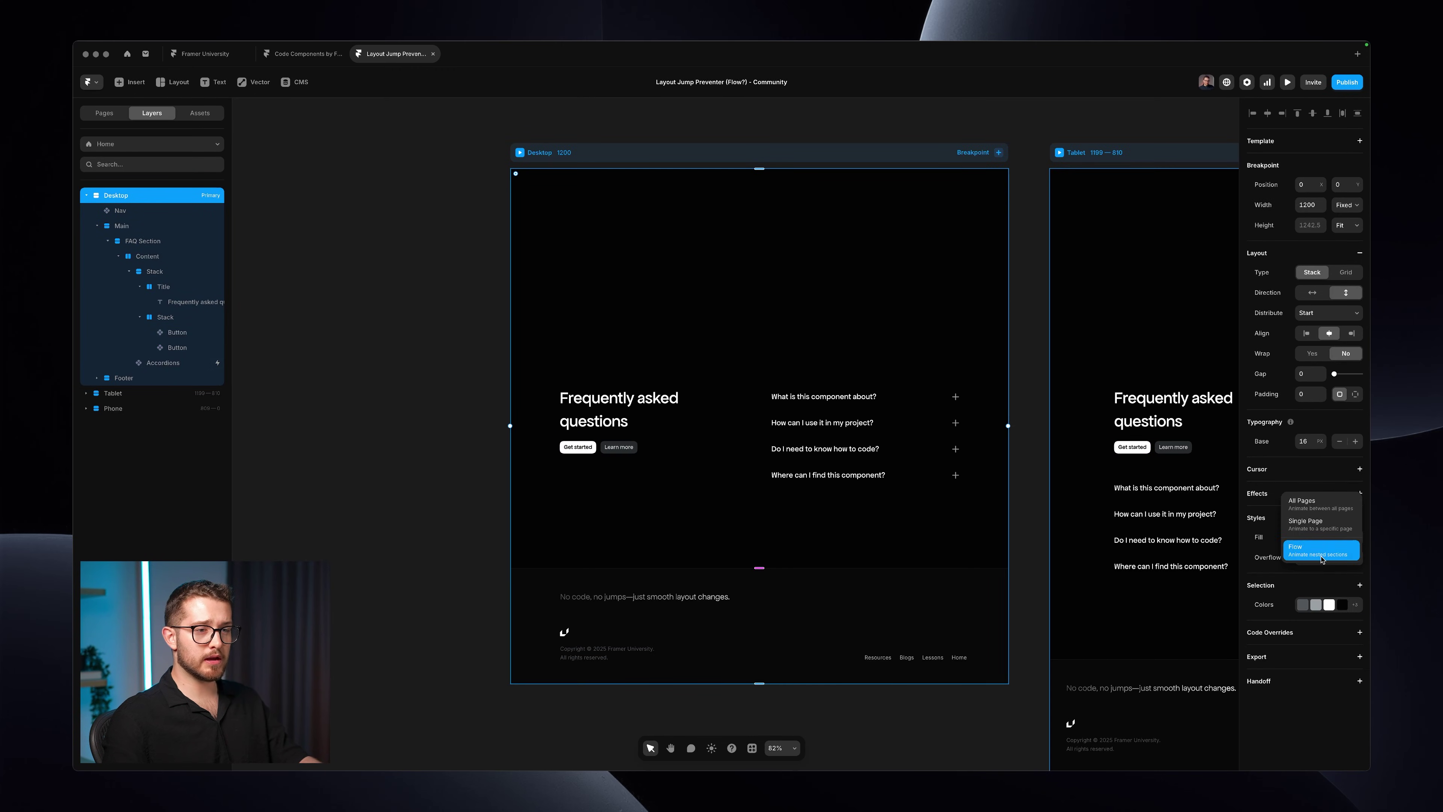
{"action": "left_click", "coordinate": [1307, 548]}
{"action": "left_click", "coordinate": [666, 452]}
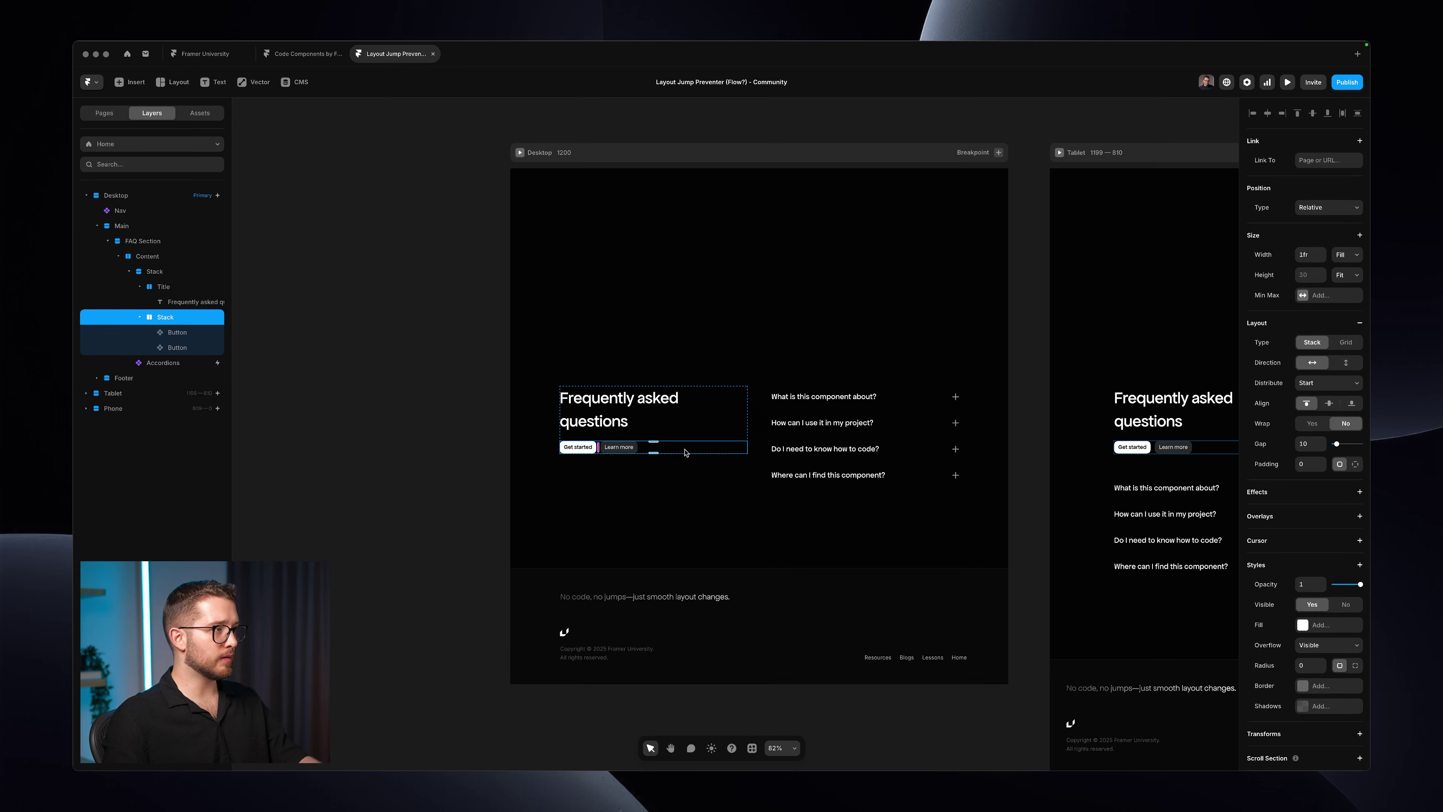
{"action": "left_click", "coordinate": [1307, 494]}
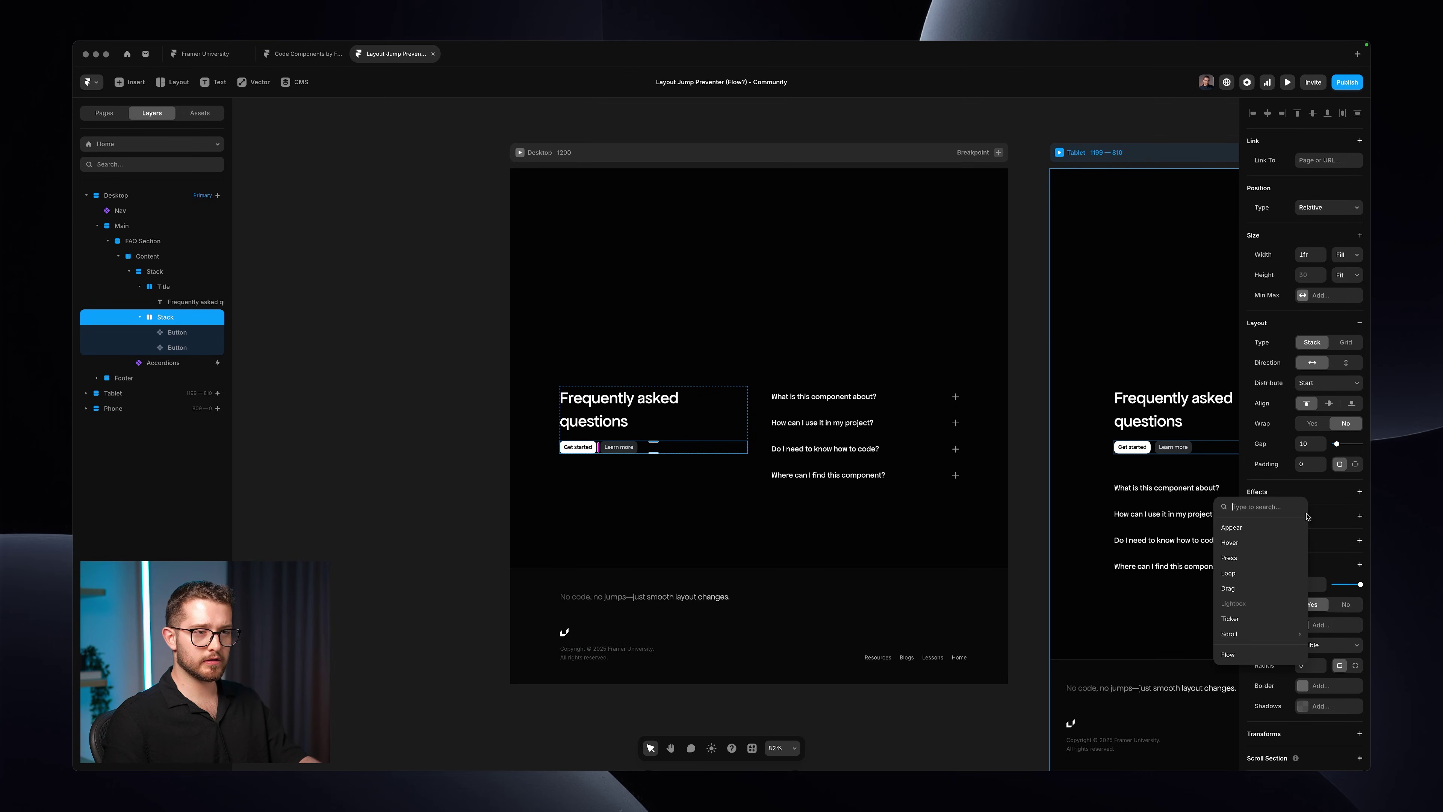
{"action": "left_click", "coordinate": [1262, 635]}
{"action": "left_click", "coordinate": [475, 488]}
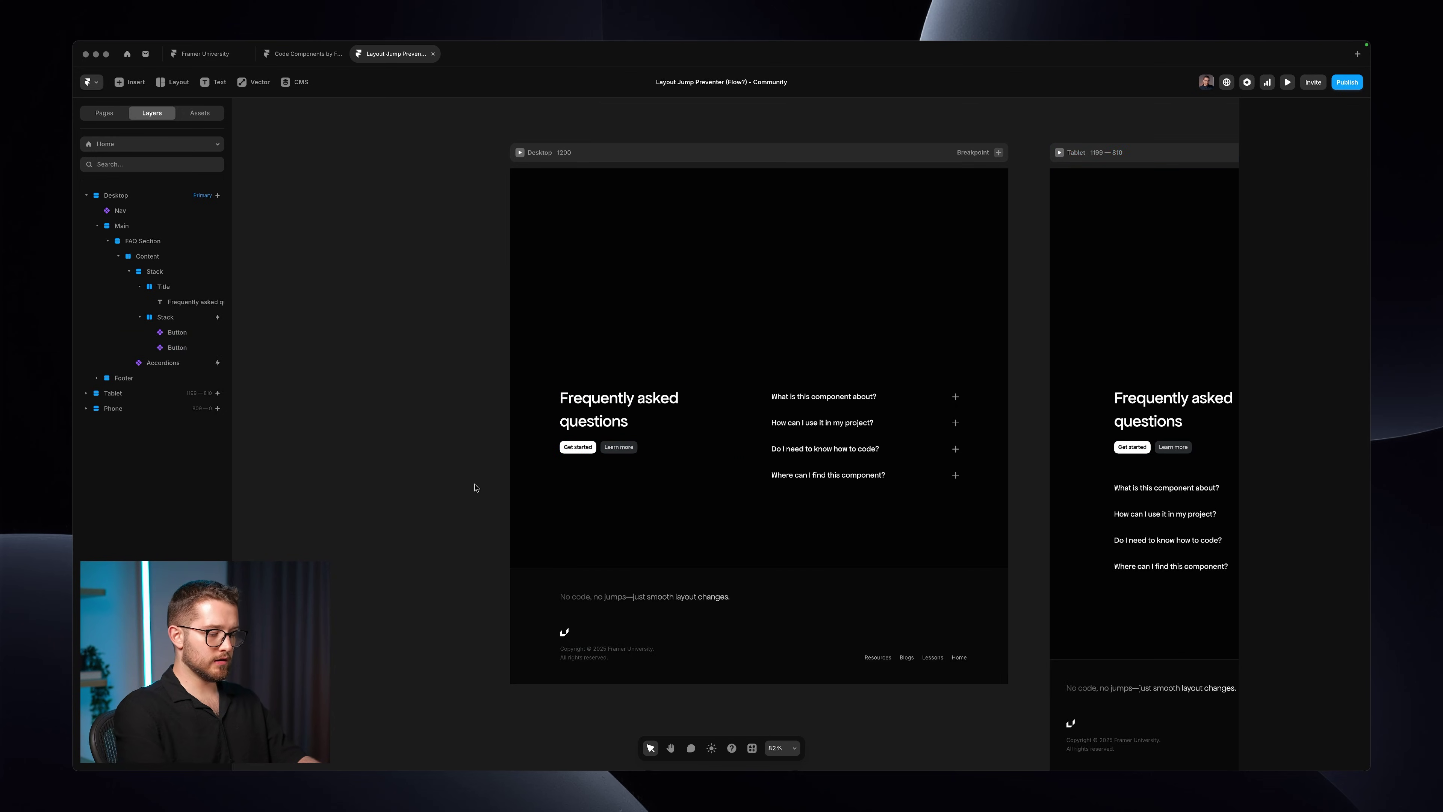
- Preview the FAQ page full-window to test the buttons with the Flow effect
{"action": "key", "text": "super+backslash"}
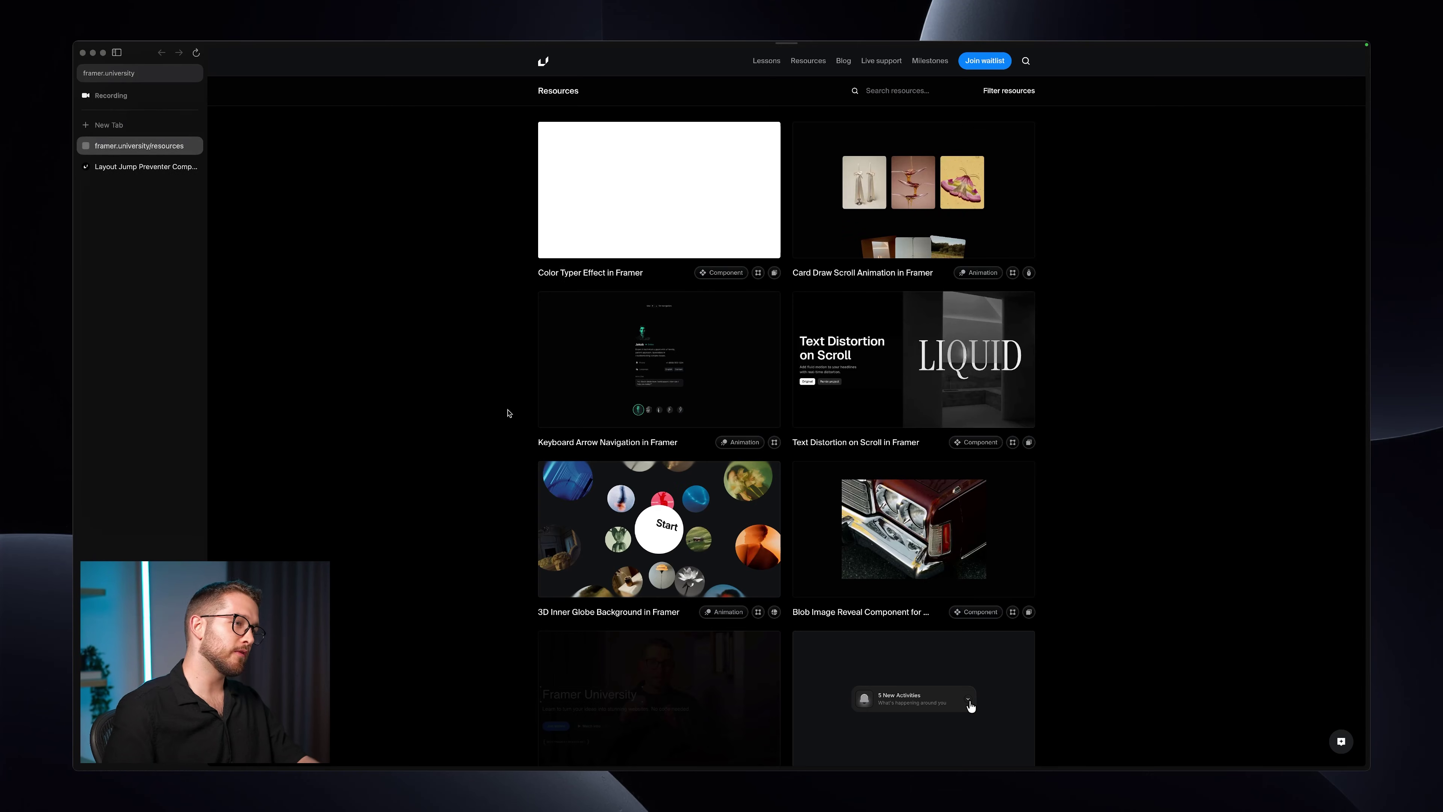
- Scroll down the Resources page to the Fluid Delete Interaction and Frame Reveal Effect cards
{"action": "scroll", "coordinate": [667, 352], "scroll_direction": "down", "scroll_amount": 20}
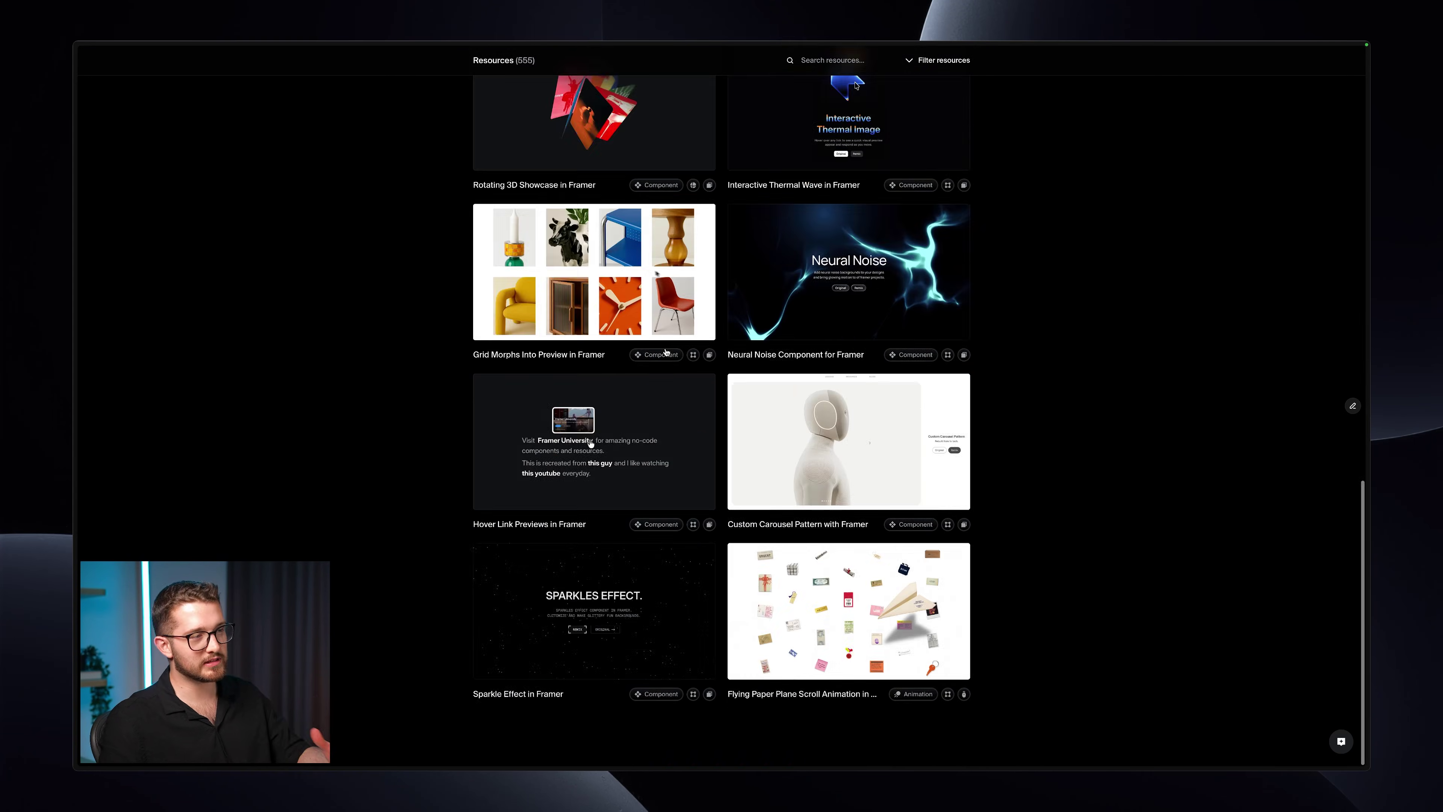
{"action": "scroll", "coordinate": [667, 353], "scroll_direction": "down", "scroll_amount": 20}
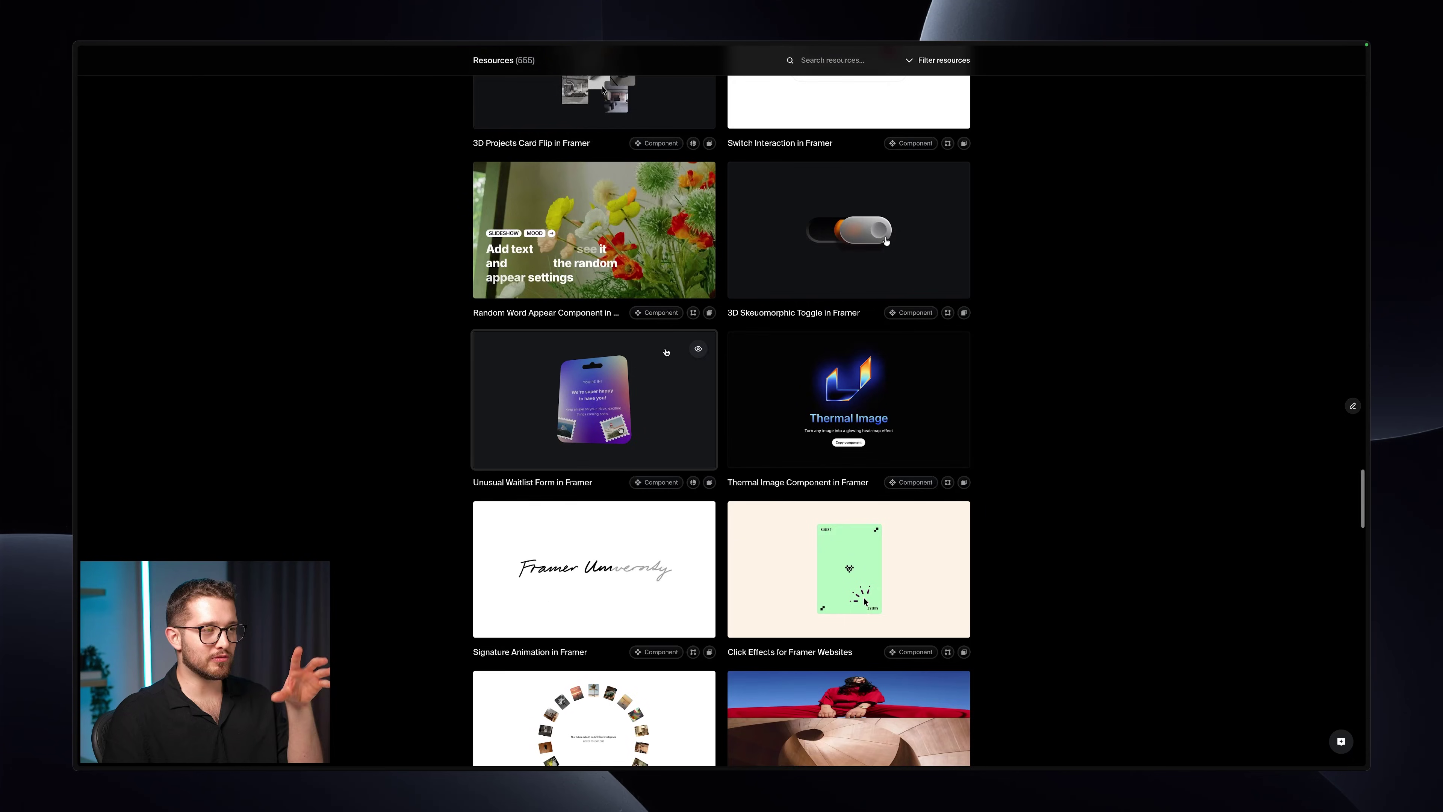
{"action": "scroll", "coordinate": [721, 421], "scroll_direction": "down", "scroll_amount": 15}
{"action": "scroll", "coordinate": [666, 353], "scroll_direction": "down", "scroll_amount": 2}
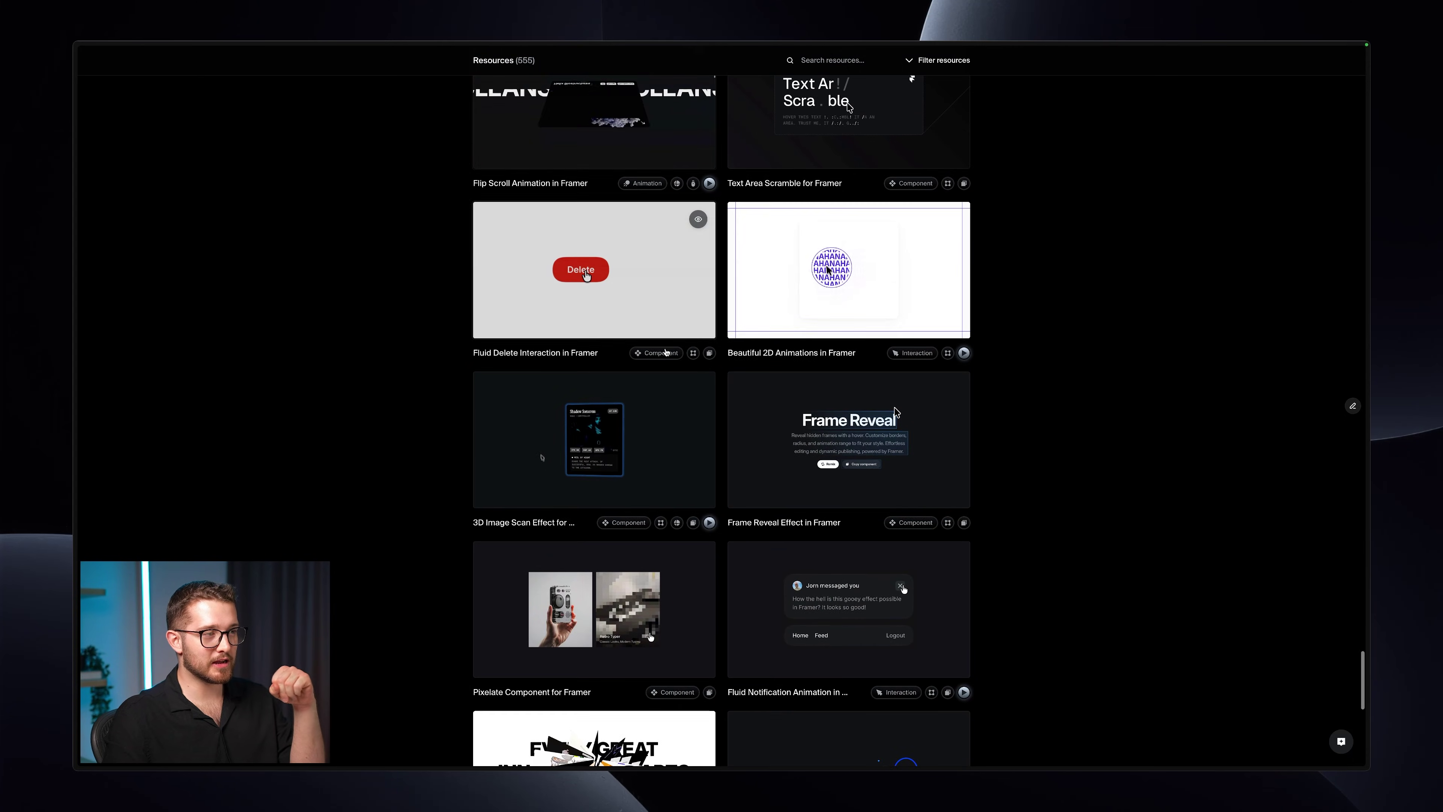